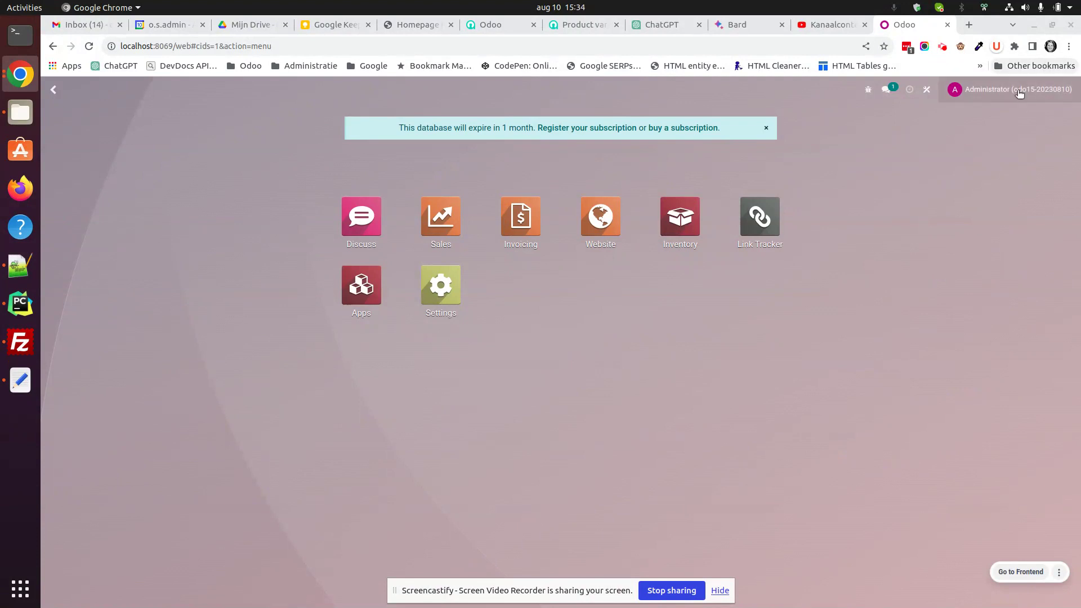
- Open the product list under Sales > Products > Products
click(432, 222)
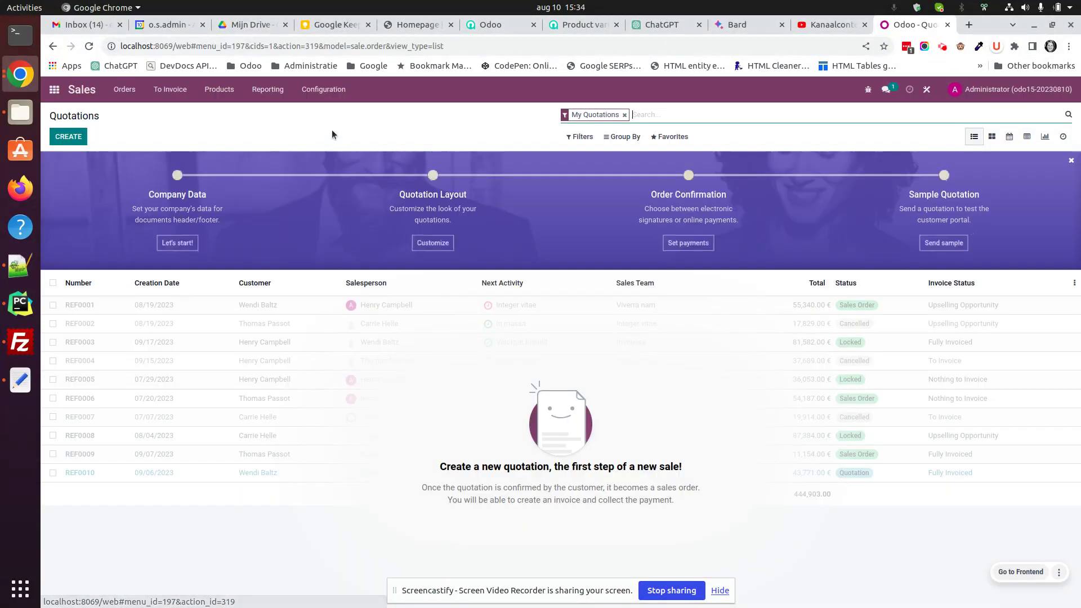
click(219, 88)
click(217, 114)
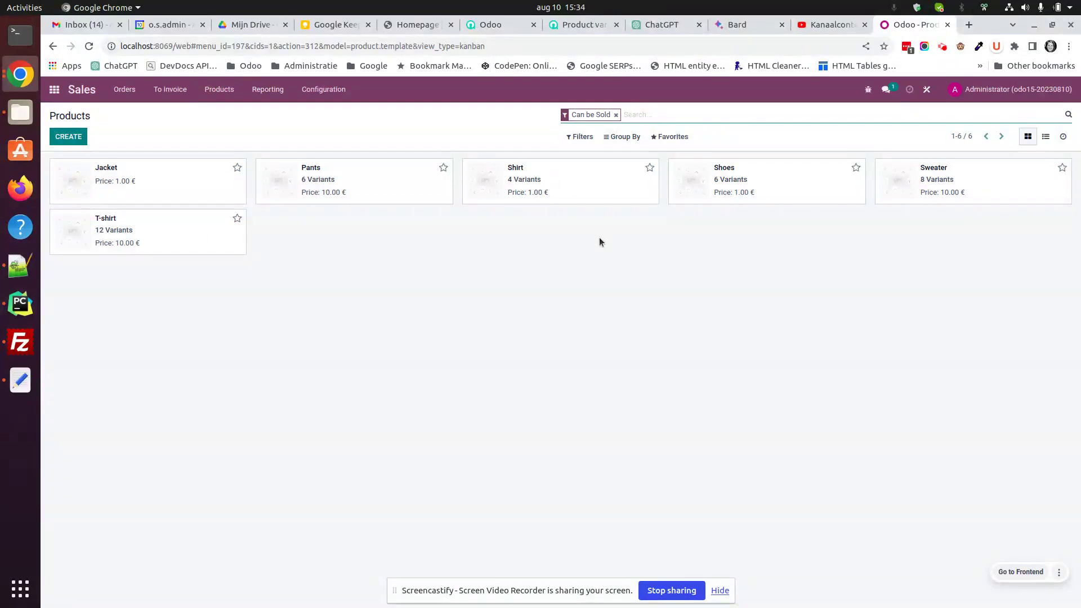
- Duplicate the browser tab and show the Website's Shop page in it
right_click(917, 24)
click(934, 106)
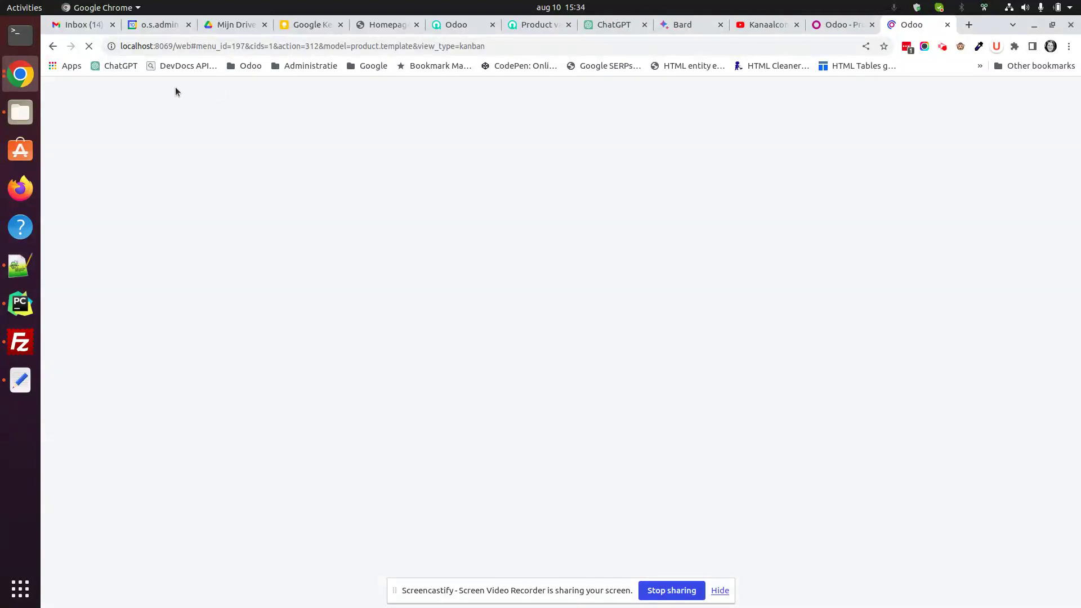
click(64, 91)
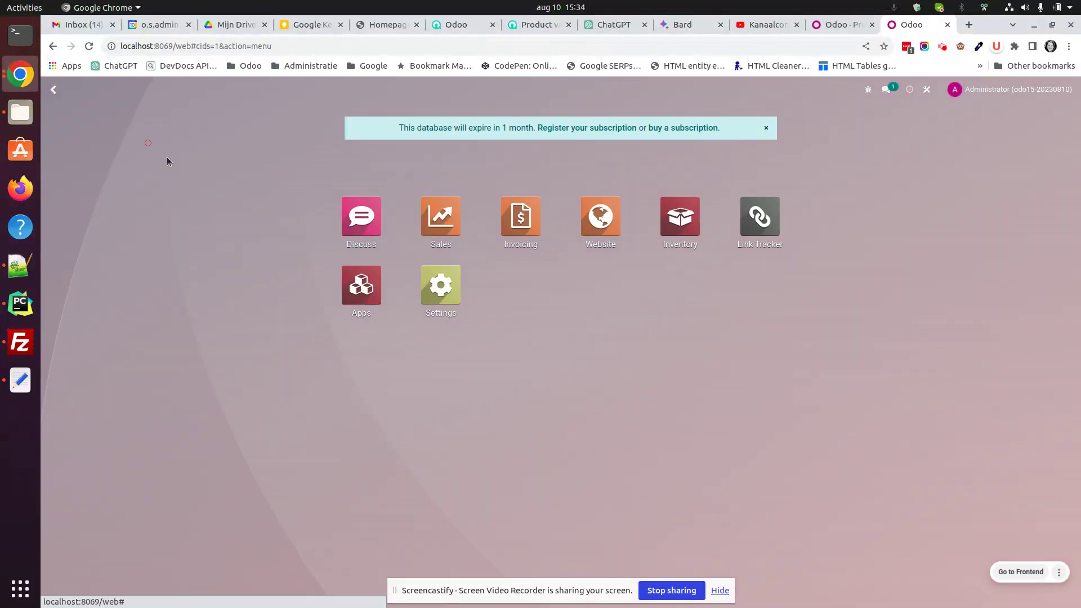
click(600, 221)
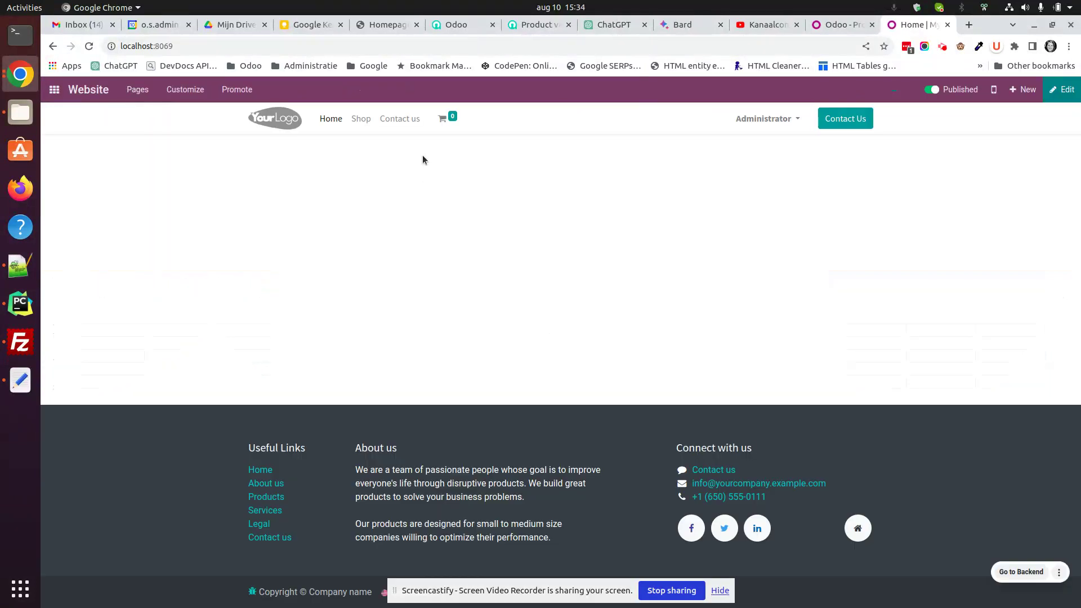
click(361, 118)
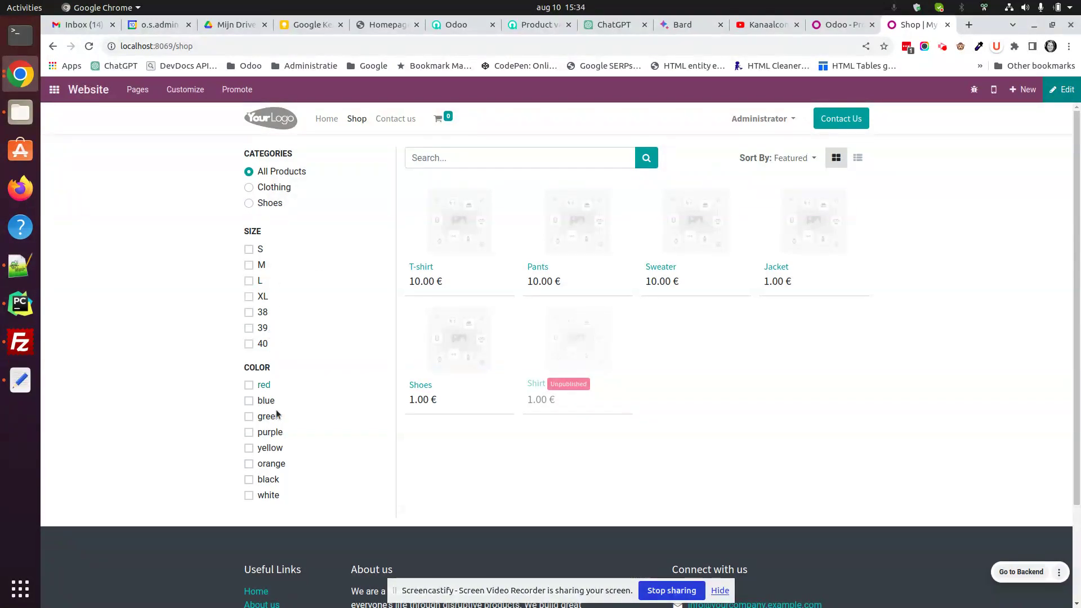
- Back in the Products tab, show the Jacket product's Attributes & Variants tab
click(827, 25)
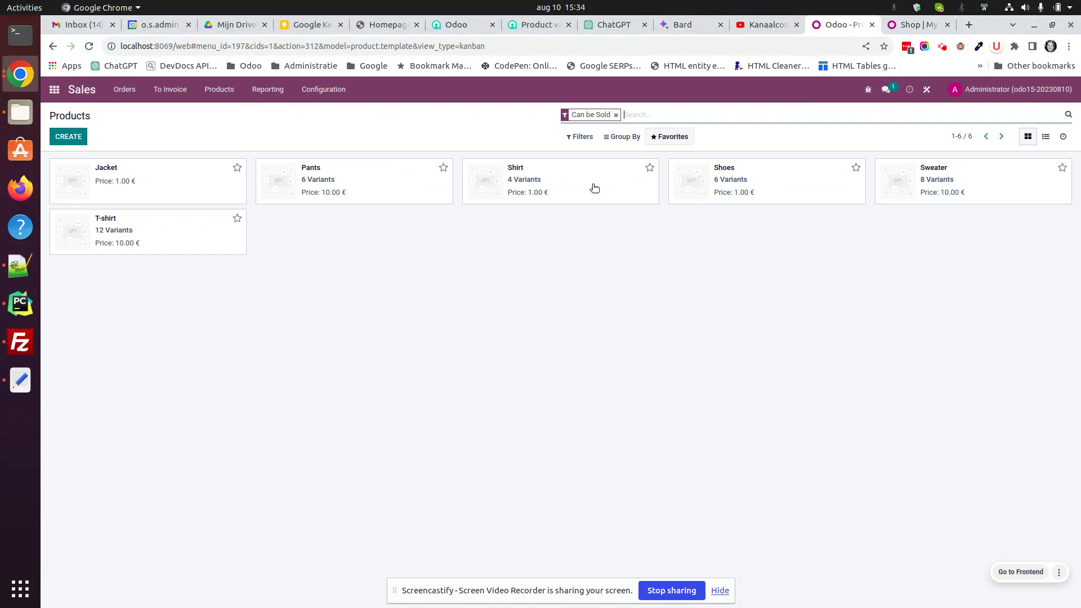
click(176, 182)
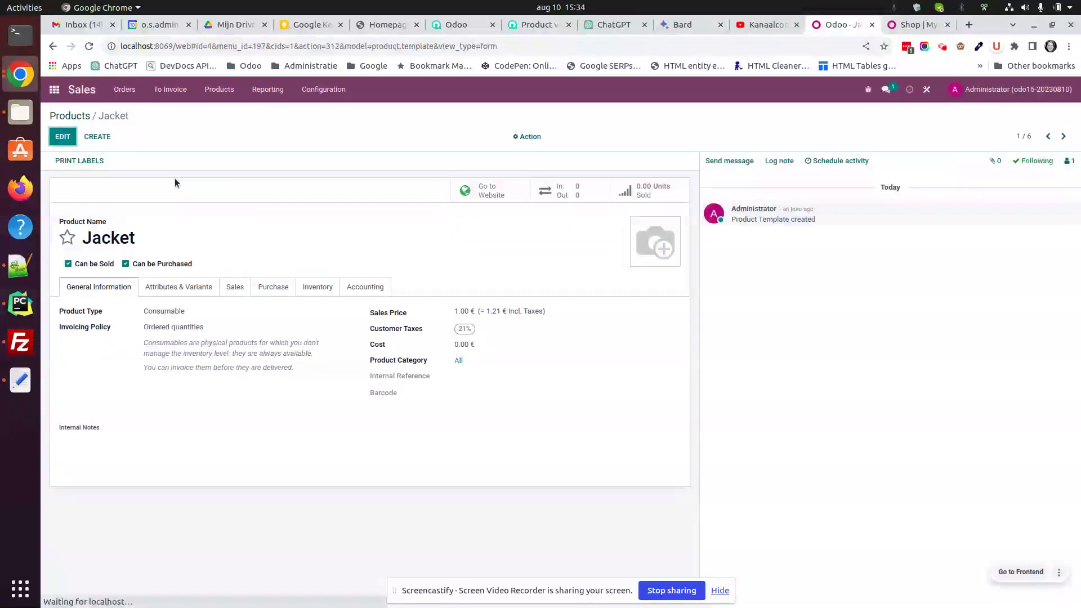
click(189, 288)
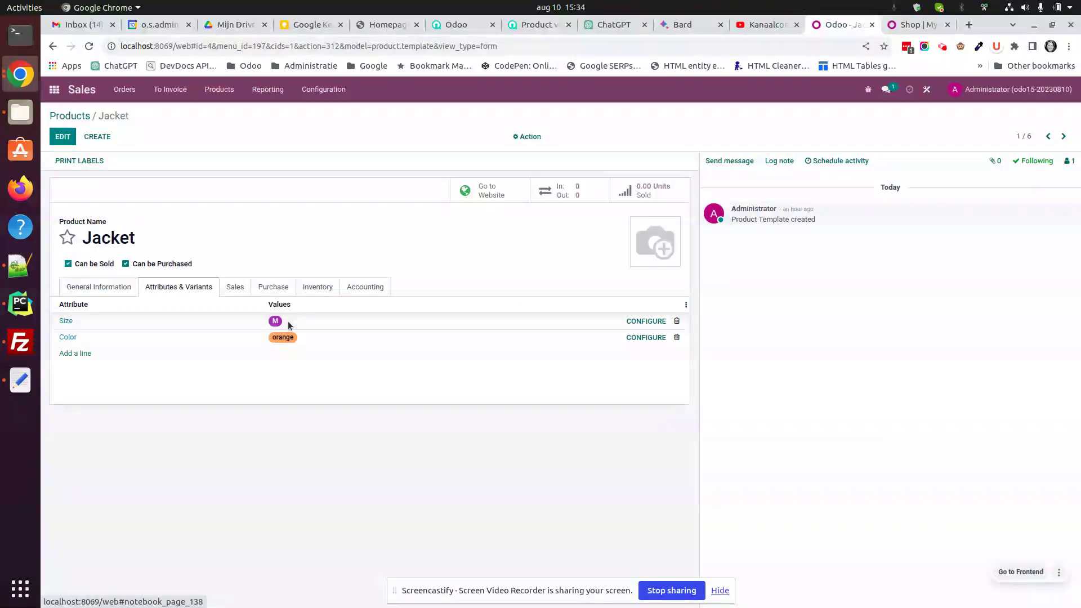
- Step through Pants, Shirt, Shoes and Sweater to the T-shirt record (6/6)
click(1063, 137)
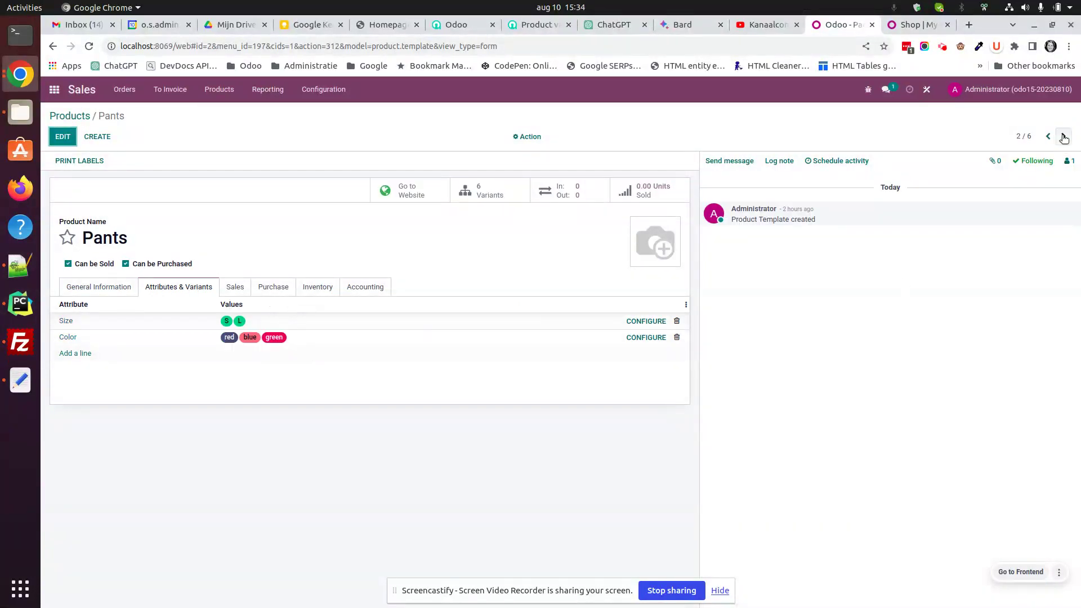
click(1063, 136)
click(1063, 136)
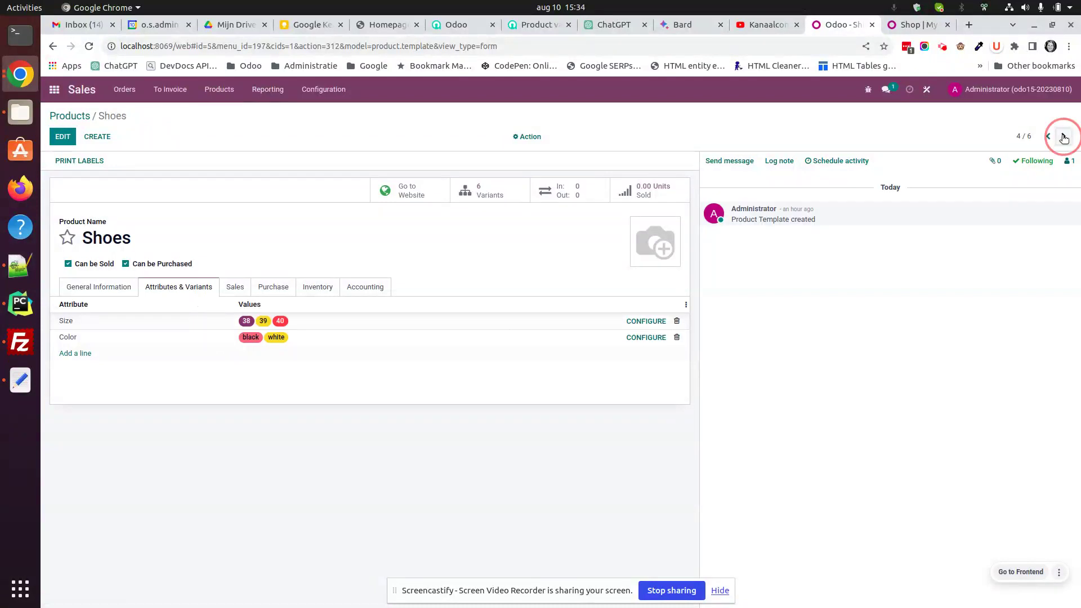
click(1063, 137)
click(1064, 136)
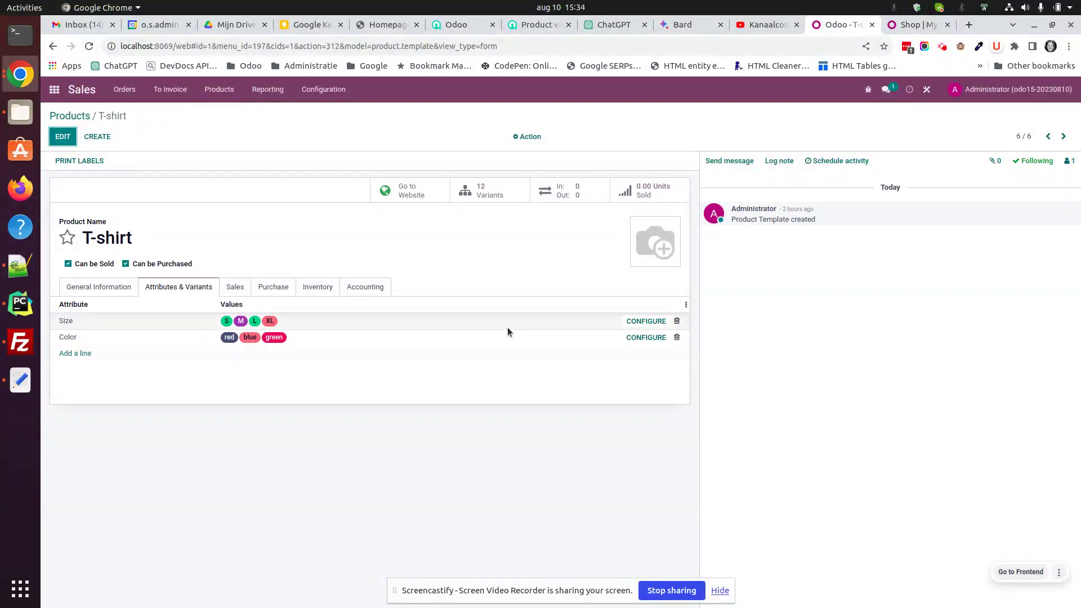
mouse_move(508, 328)
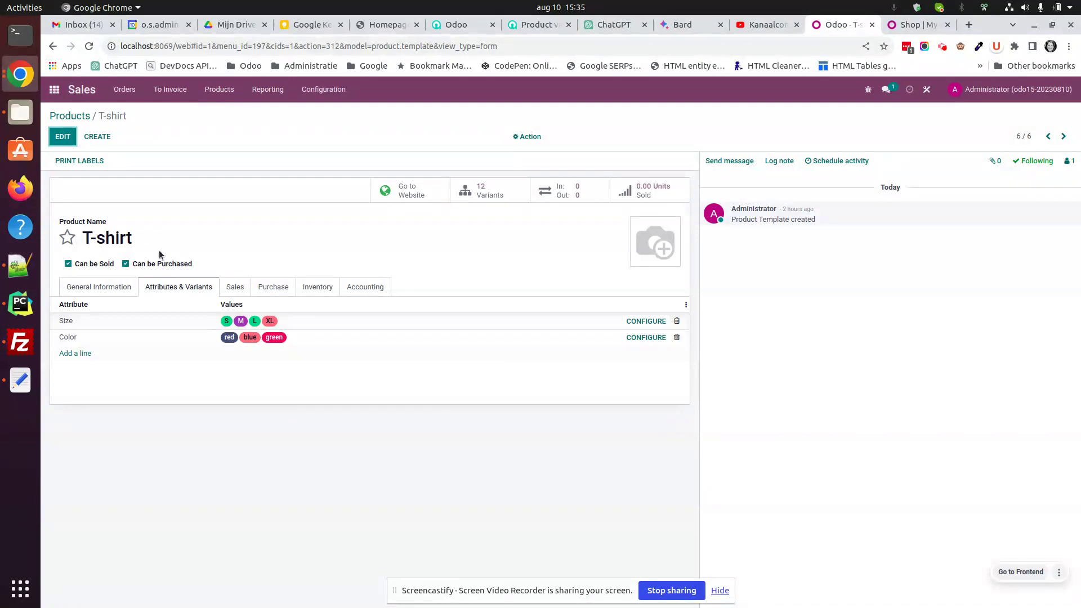
- Open the T-shirt's S, red variant from its 12 variants, priced 13.00 €
click(483, 191)
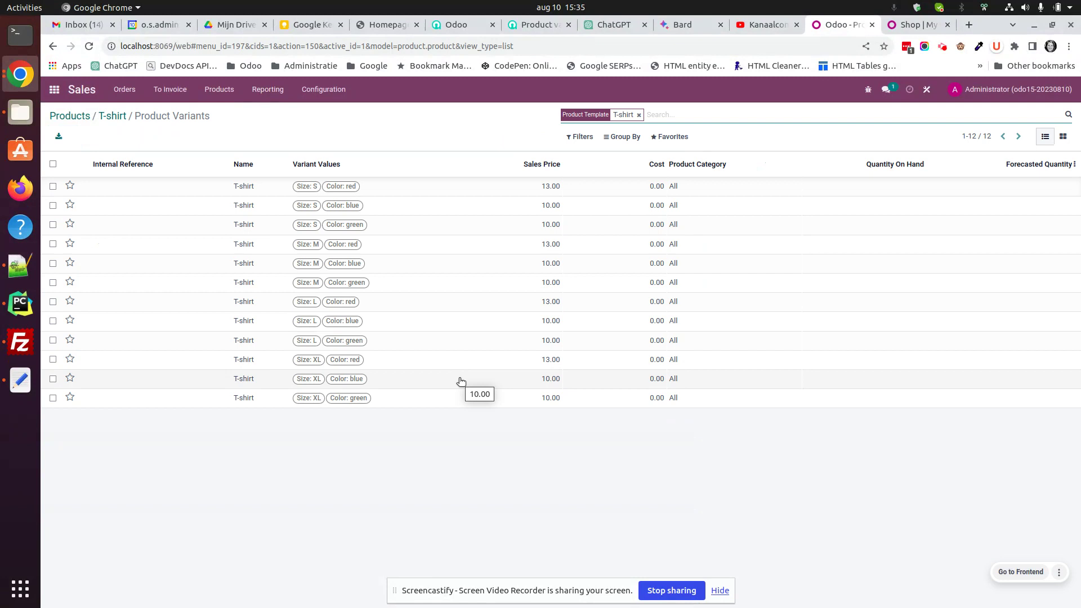
click(402, 188)
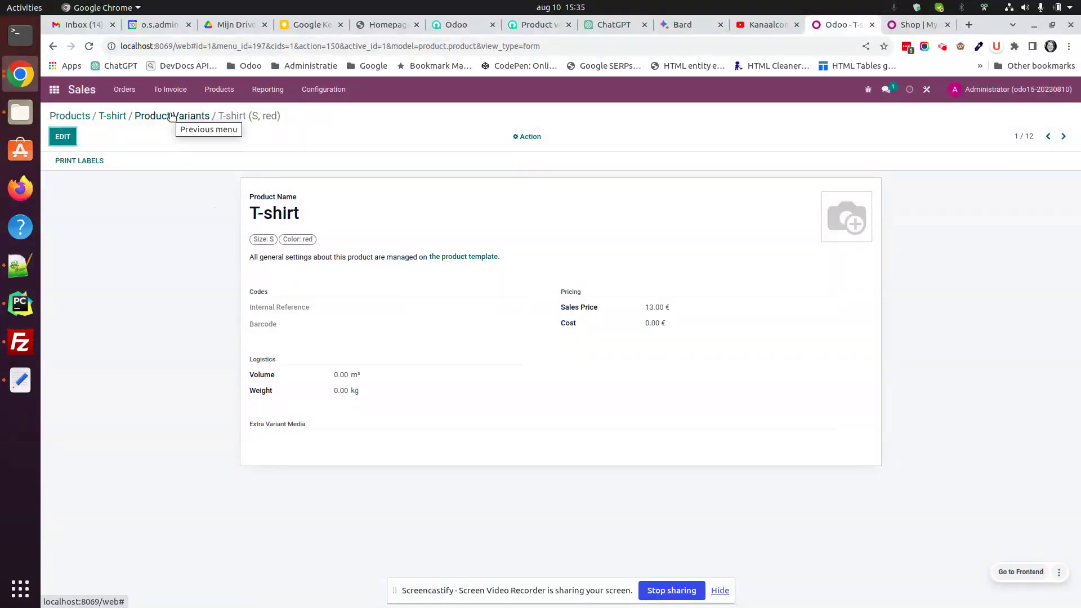
click(110, 118)
click(495, 206)
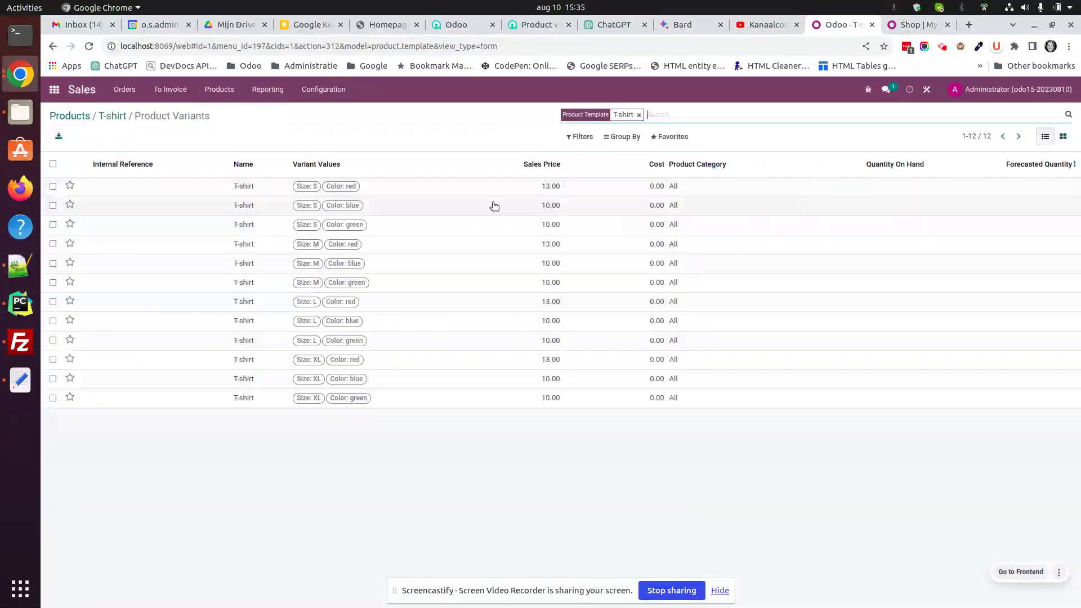
click(389, 186)
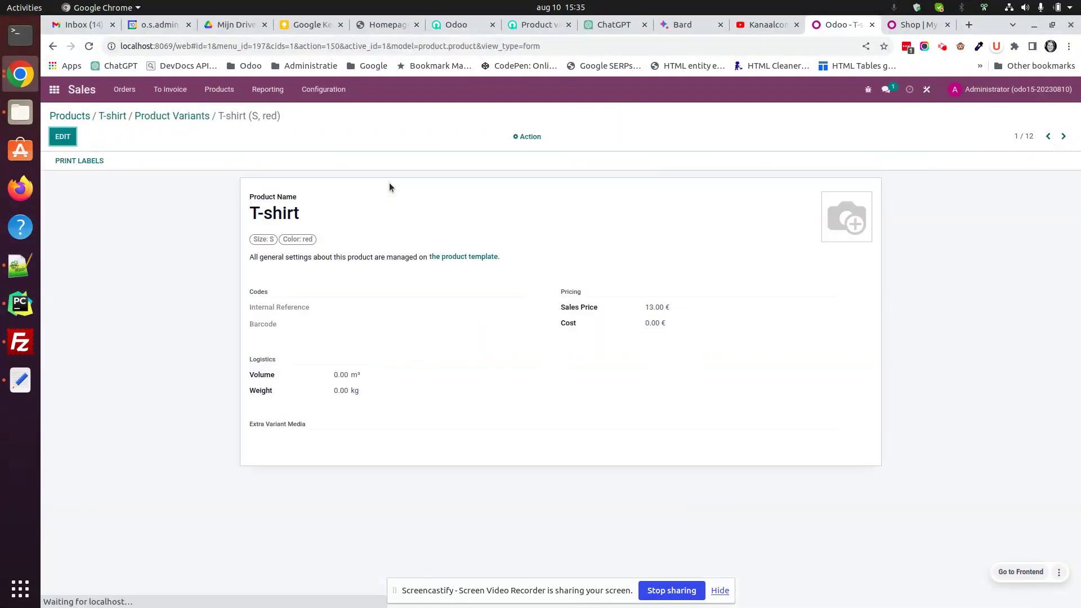
- View the T-shirt template at 10.00 € in a popup, discarding changes and closing it
click(482, 259)
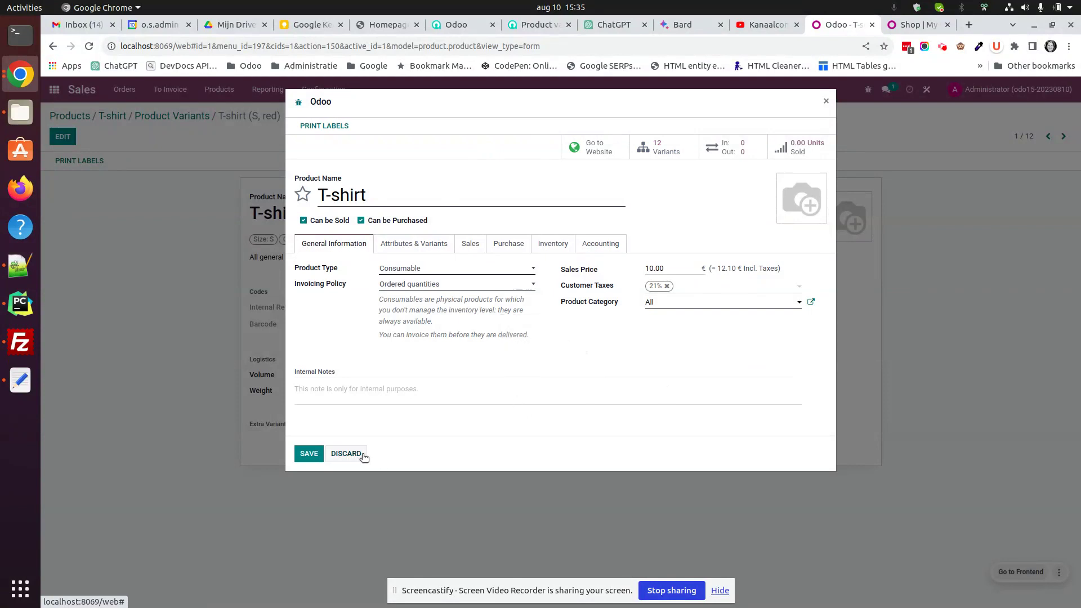
click(346, 454)
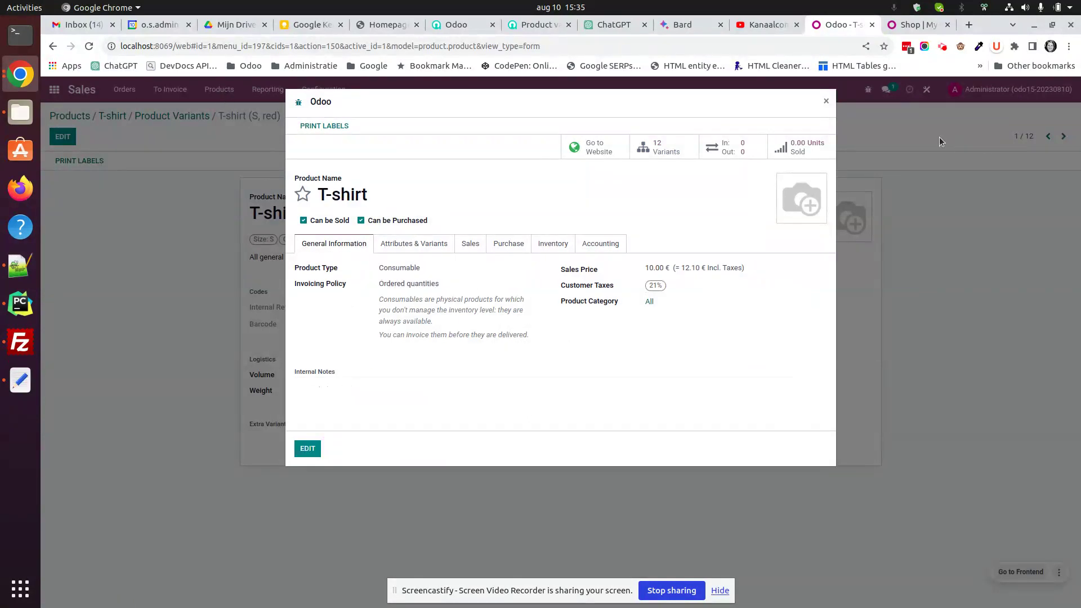
click(823, 102)
- Check the Pants (S, green) variant's Sales tab, category Clothing, among all 37 variants, then return to the app menu
click(219, 89)
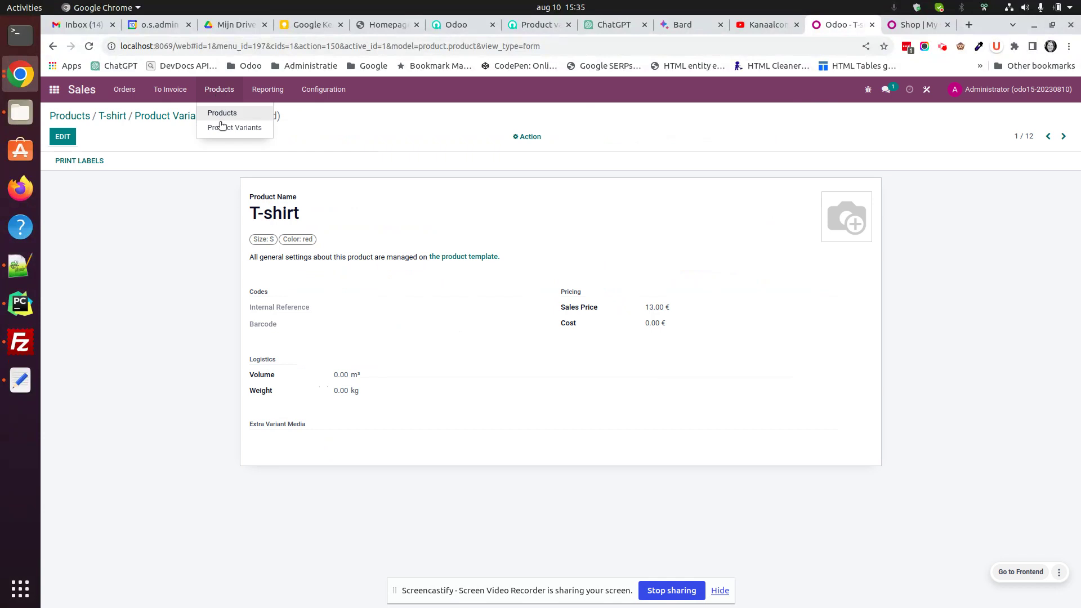
click(230, 126)
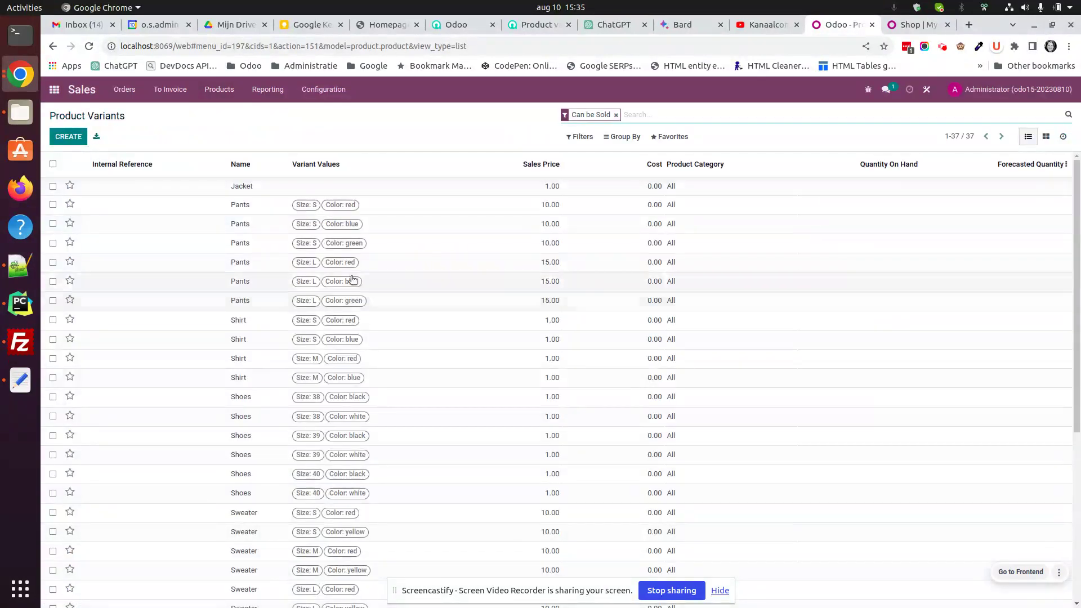
click(345, 247)
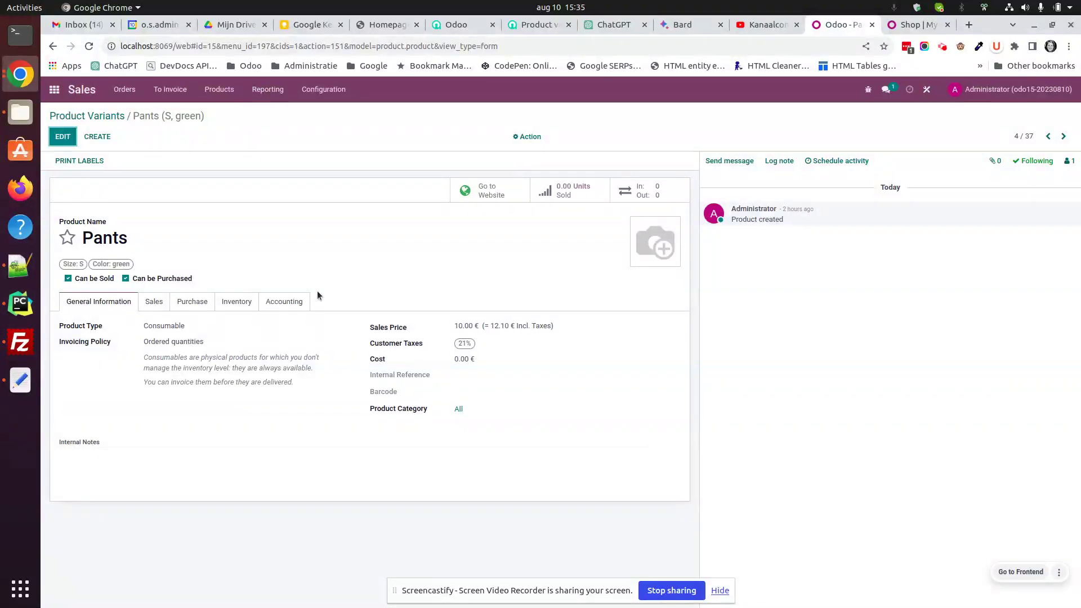
click(163, 307)
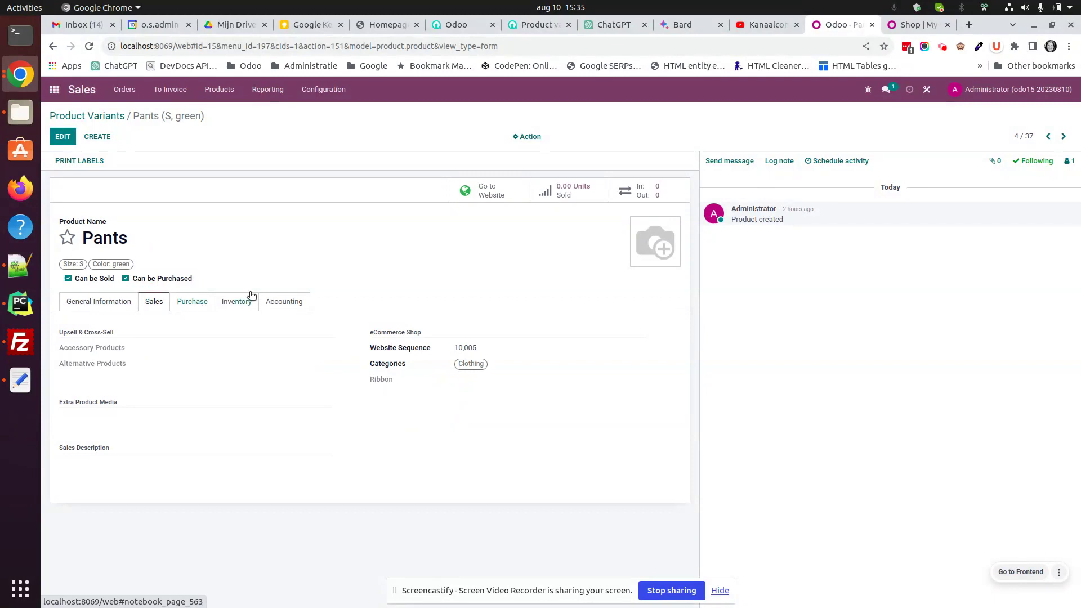
click(54, 89)
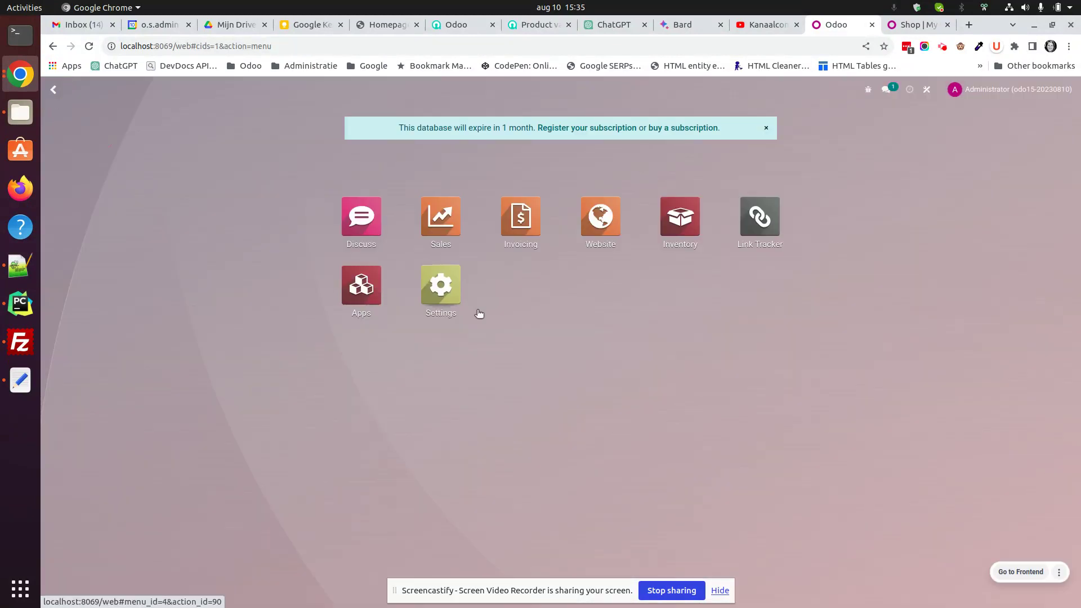
- Search Apps for open_product_template and install the Open product template module
click(361, 285)
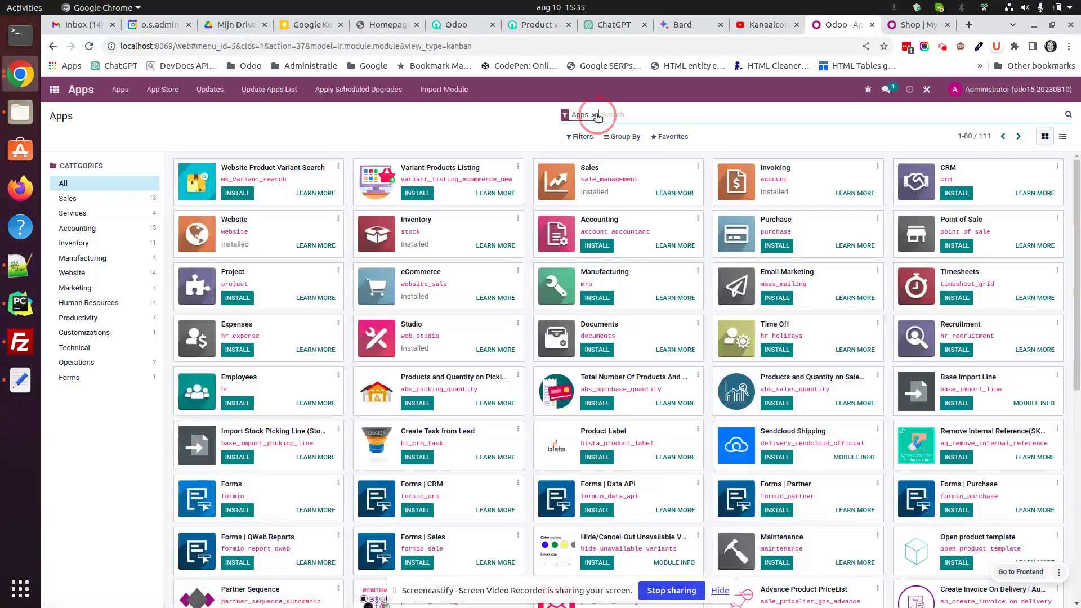
click(593, 115)
right_click(597, 114)
click(648, 185)
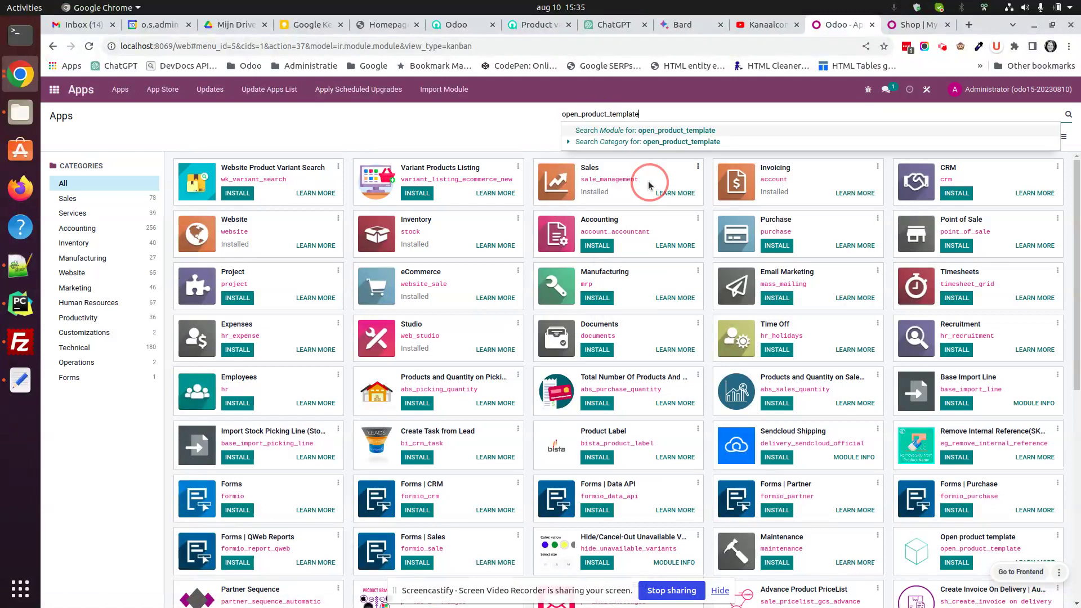
click(634, 128)
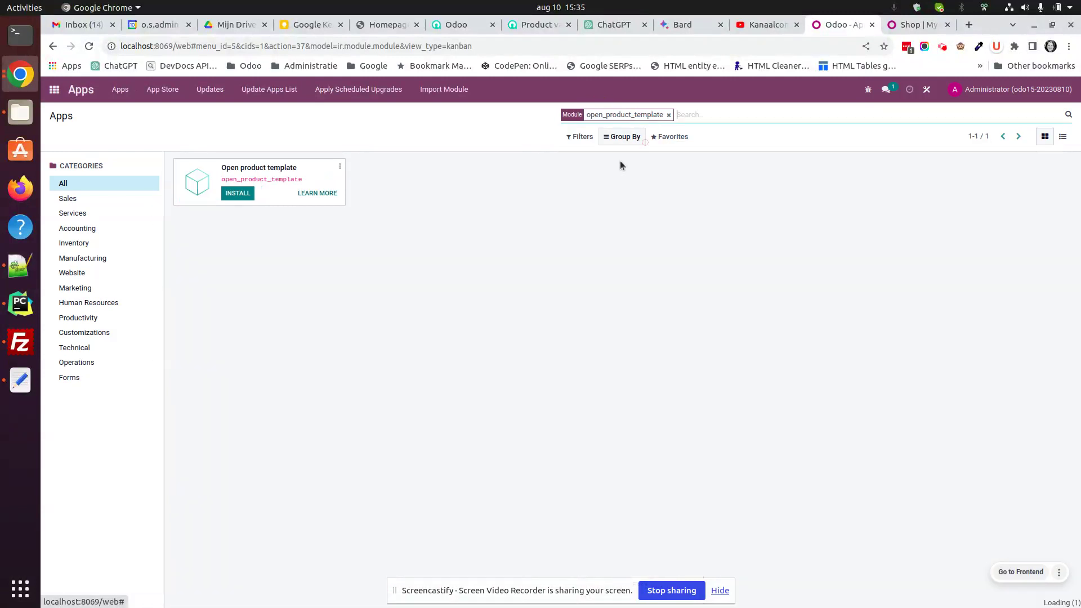
click(238, 193)
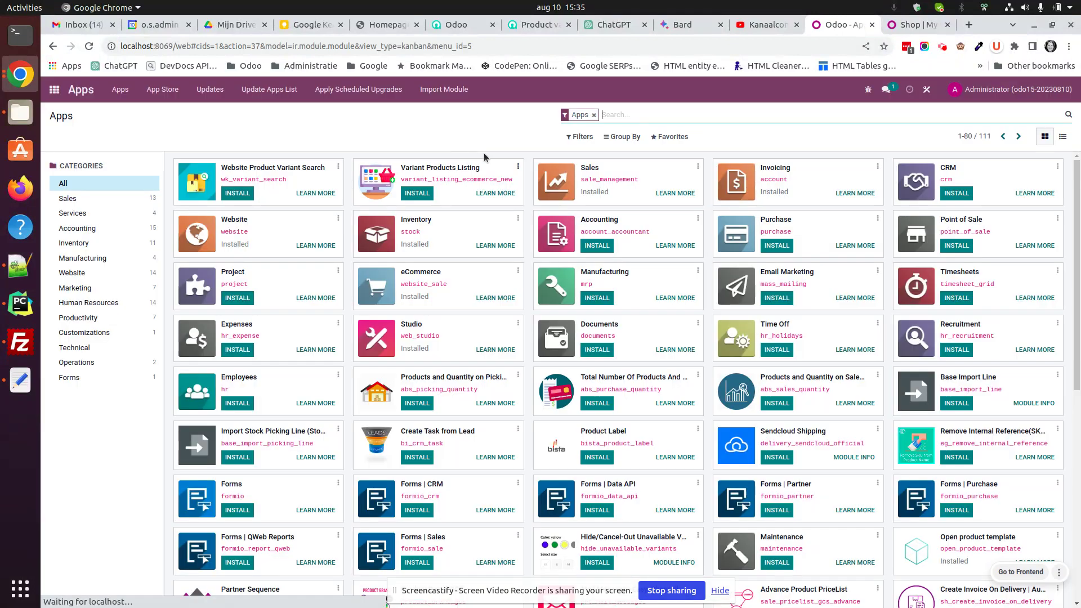
- Search open_product_template again and show its Module Info page
right_click(594, 116)
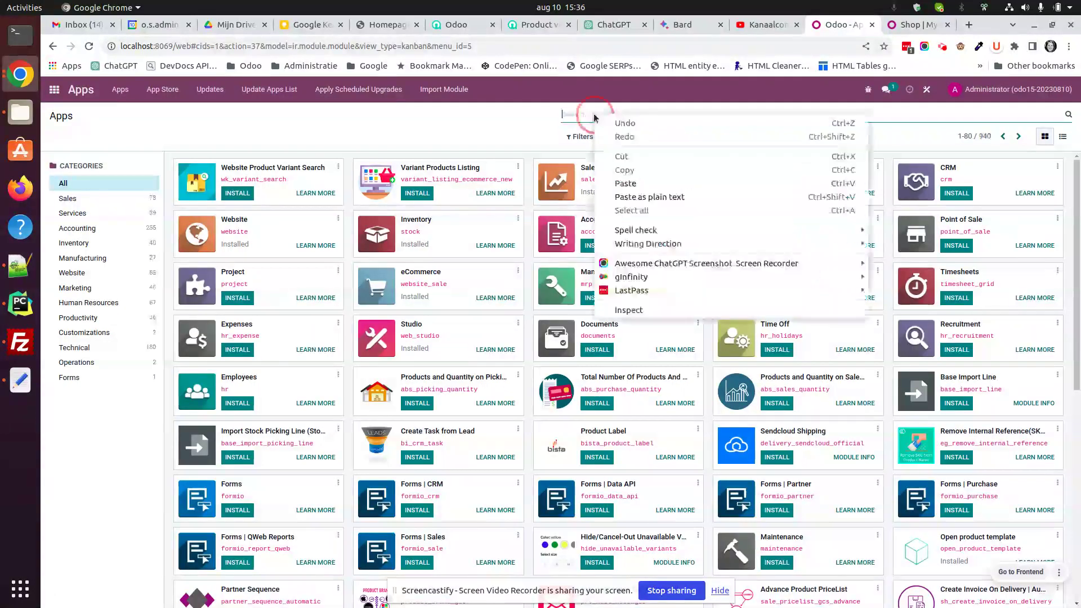
click(625, 183)
click(619, 126)
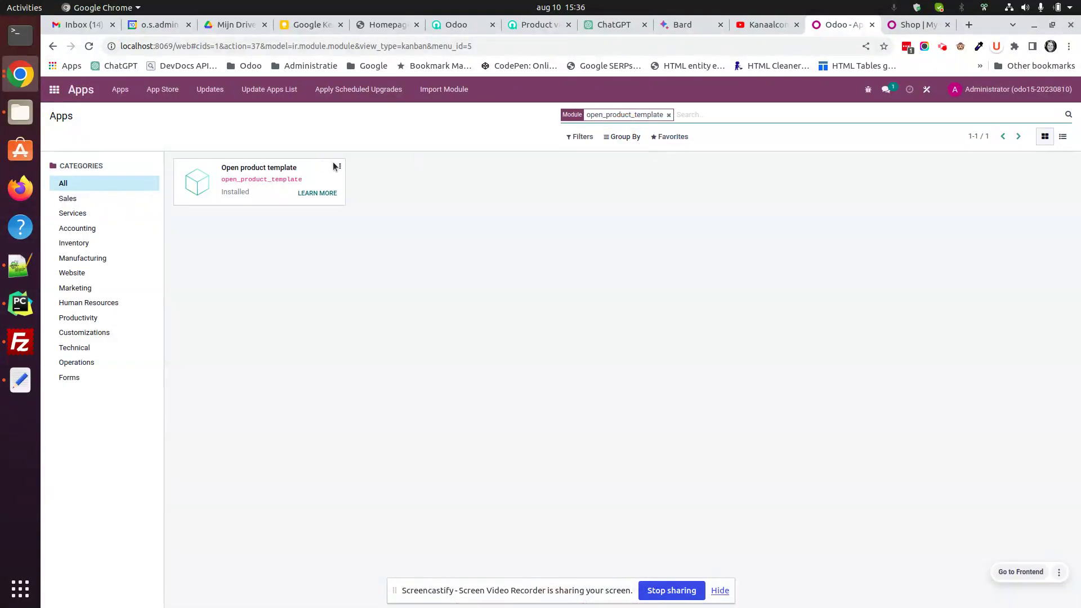
click(338, 166)
click(319, 186)
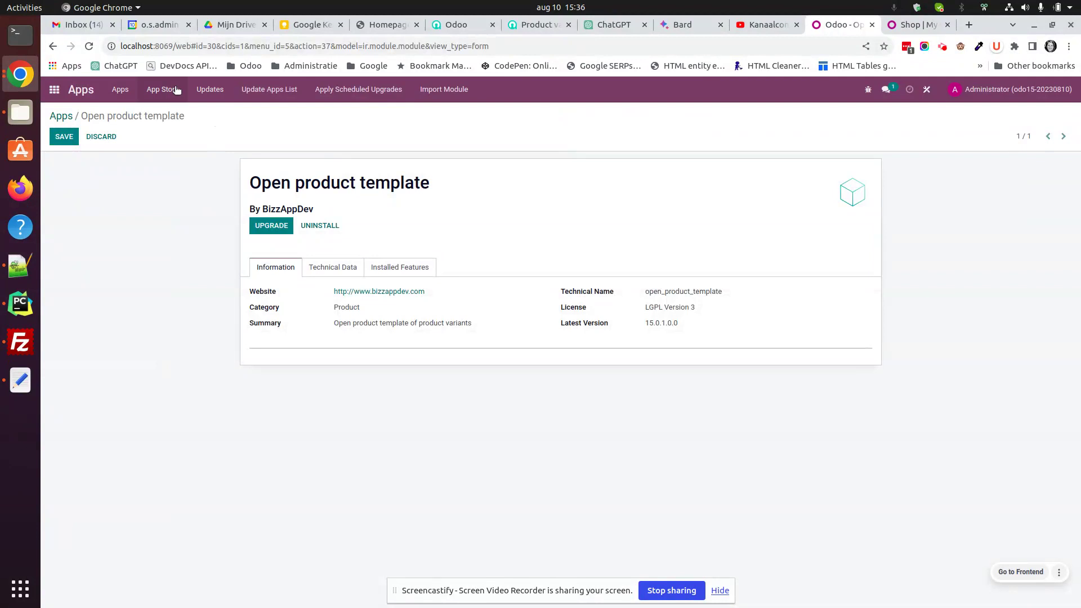
- Open the Pants (S, red) variant in Sales and jump to its 6-variant template
click(53, 90)
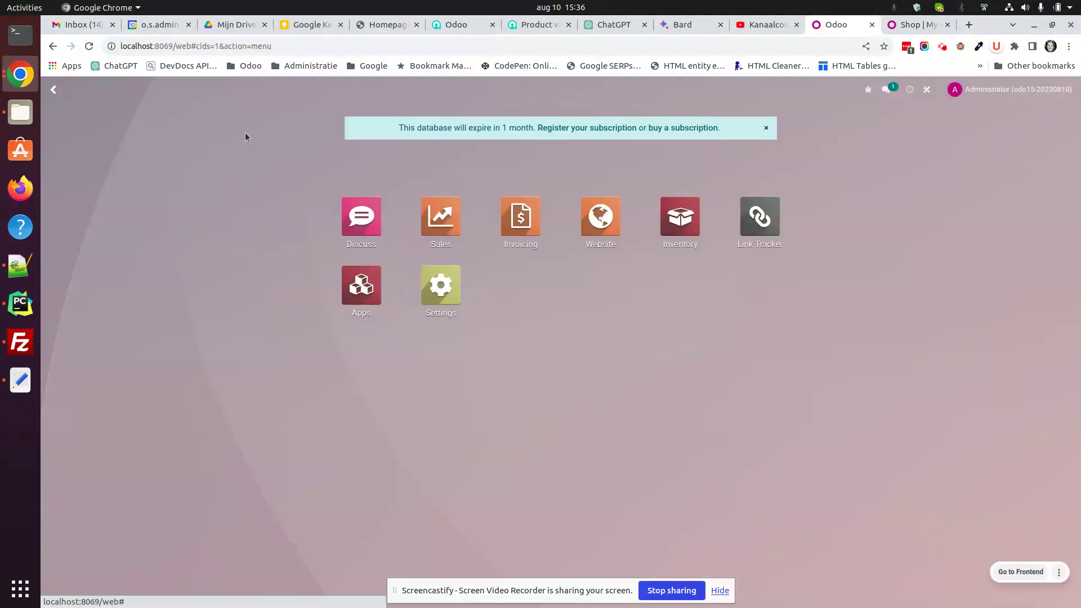
click(454, 228)
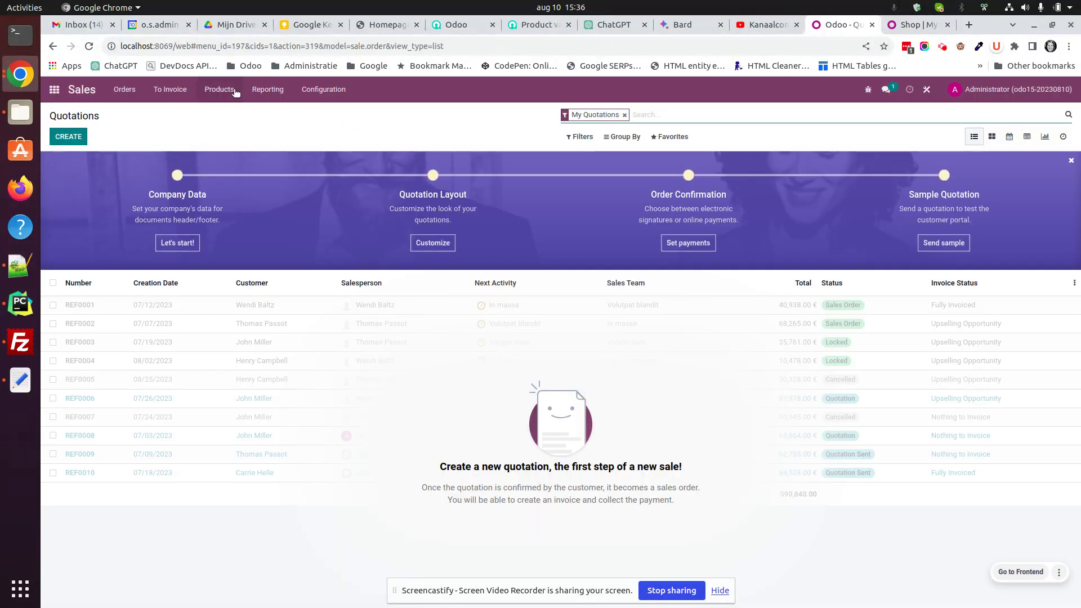
click(219, 89)
click(242, 128)
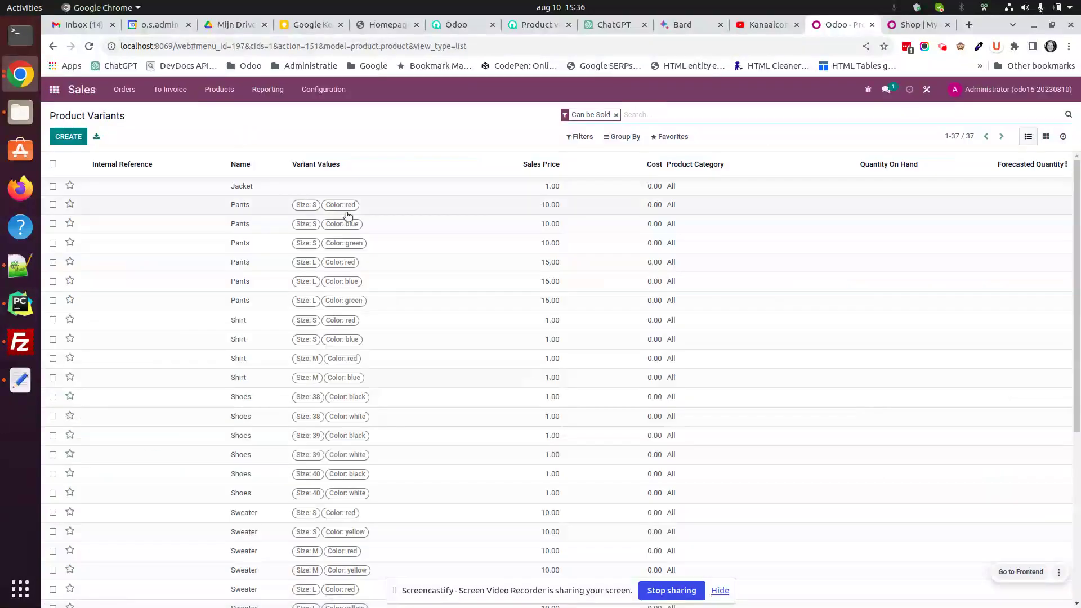
click(347, 216)
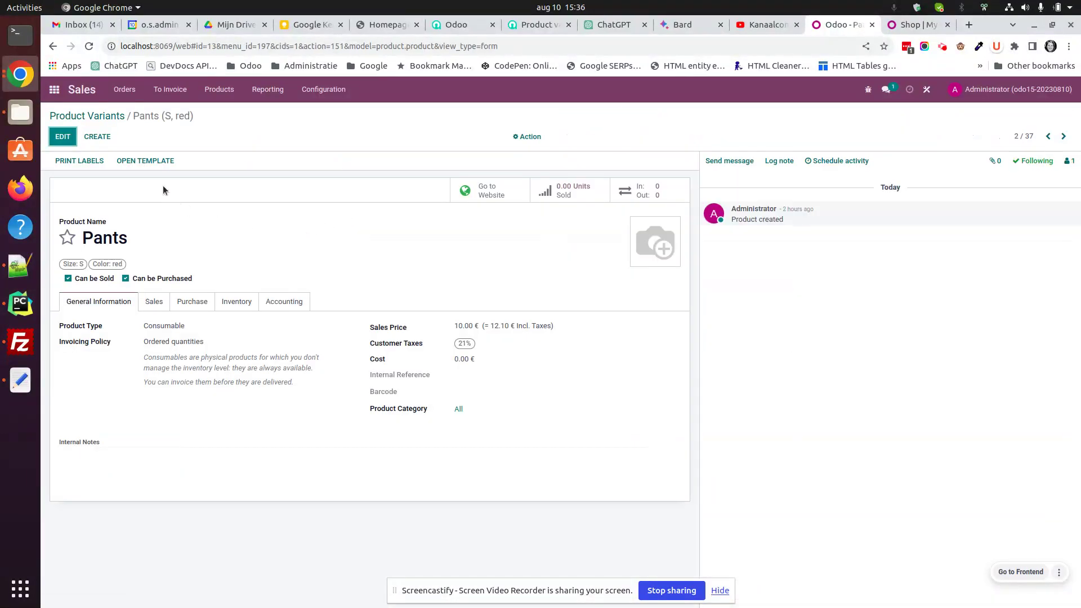
click(139, 163)
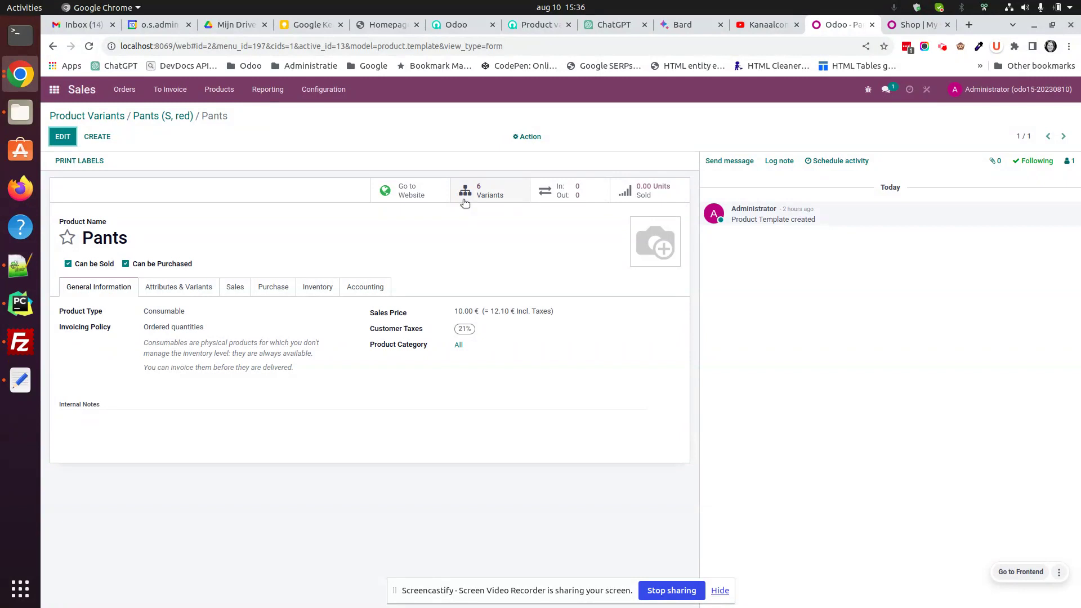
click(20, 380)
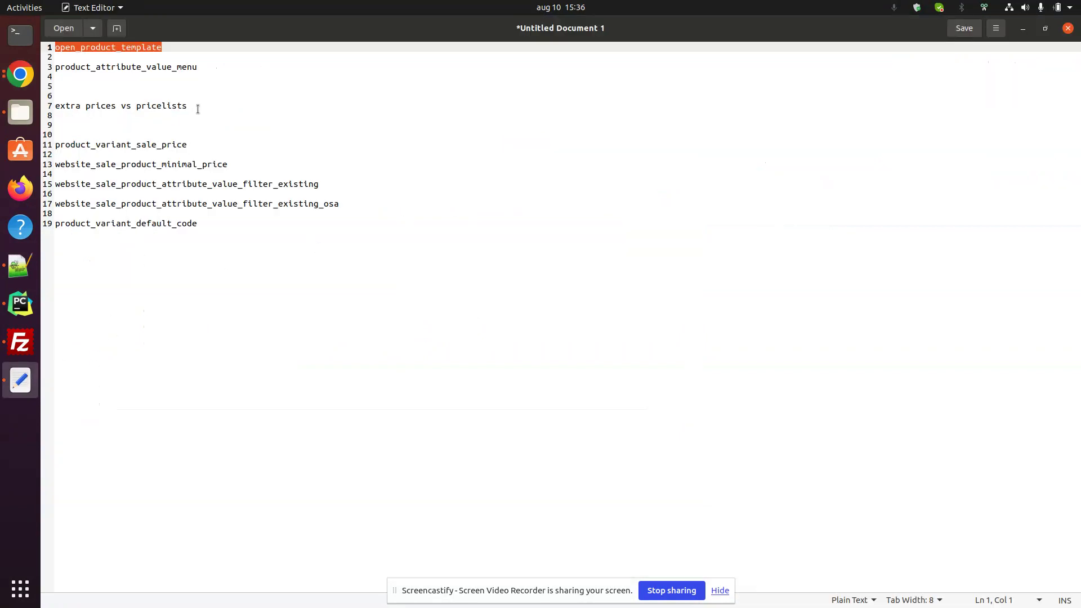
- Copy 'product_attribute_value_menu' from the Text Editor notes, then return to the Odoo Pants page
double_click(159, 66)
right_click(160, 68)
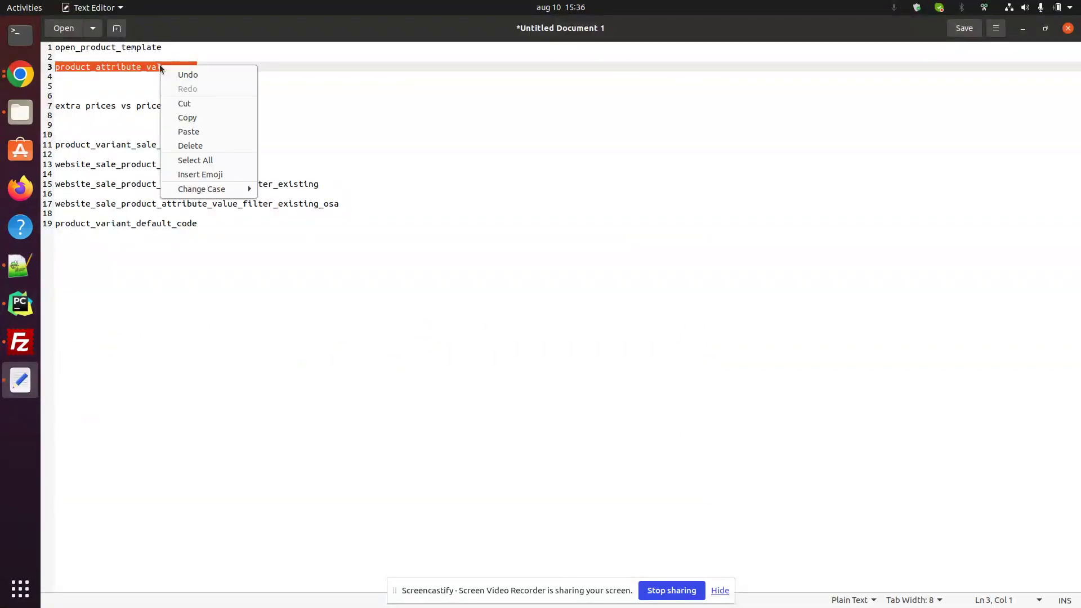
click(188, 117)
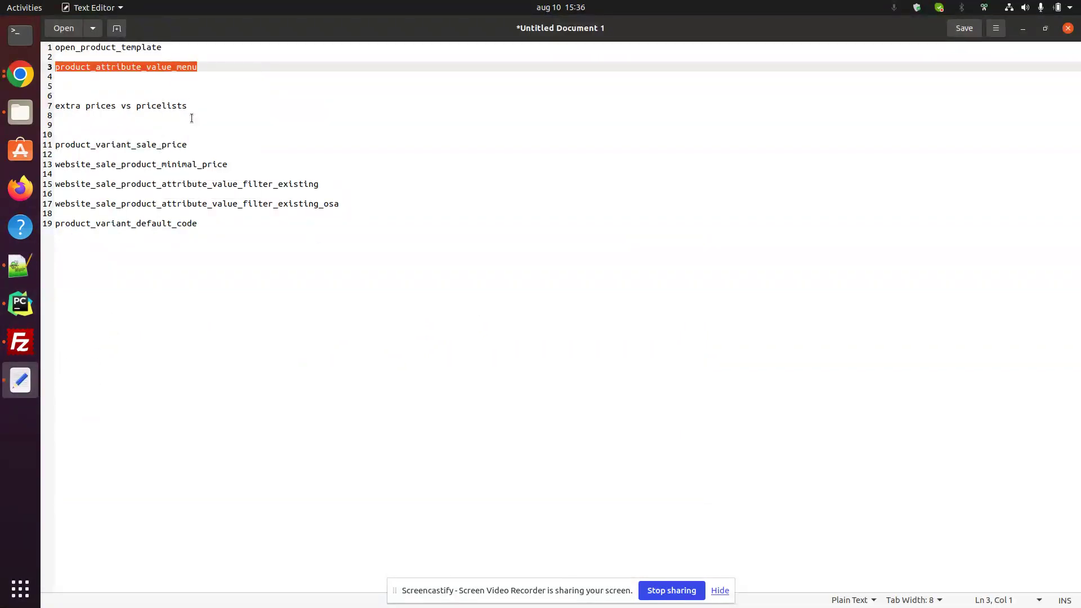
click(20, 74)
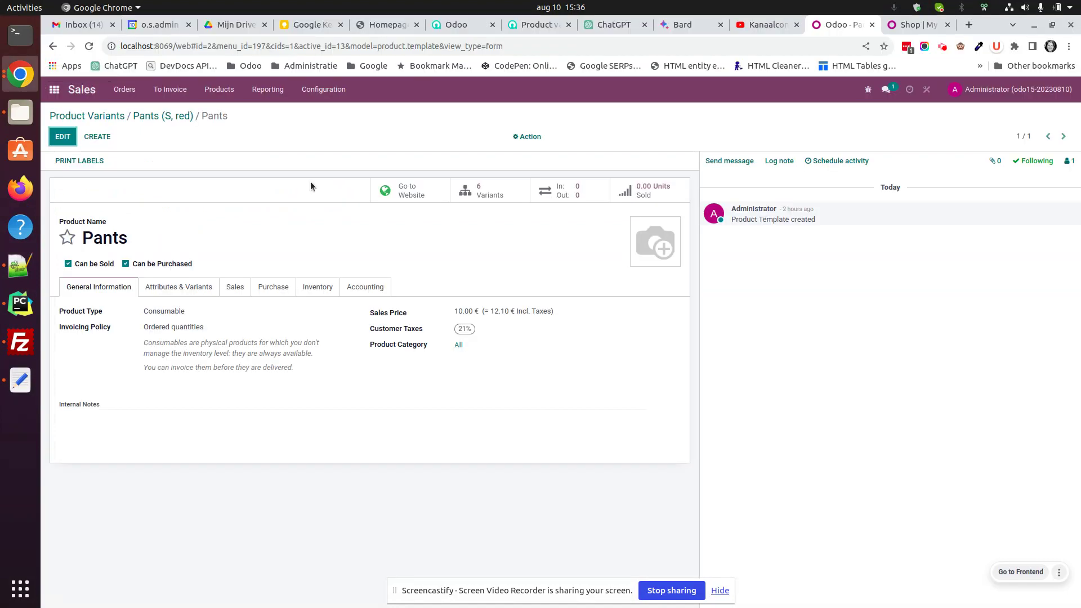
- Open the Size attribute from Sales Configuration > Attributes, with values S, M, L, XL, 38, 39, 40
click(338, 90)
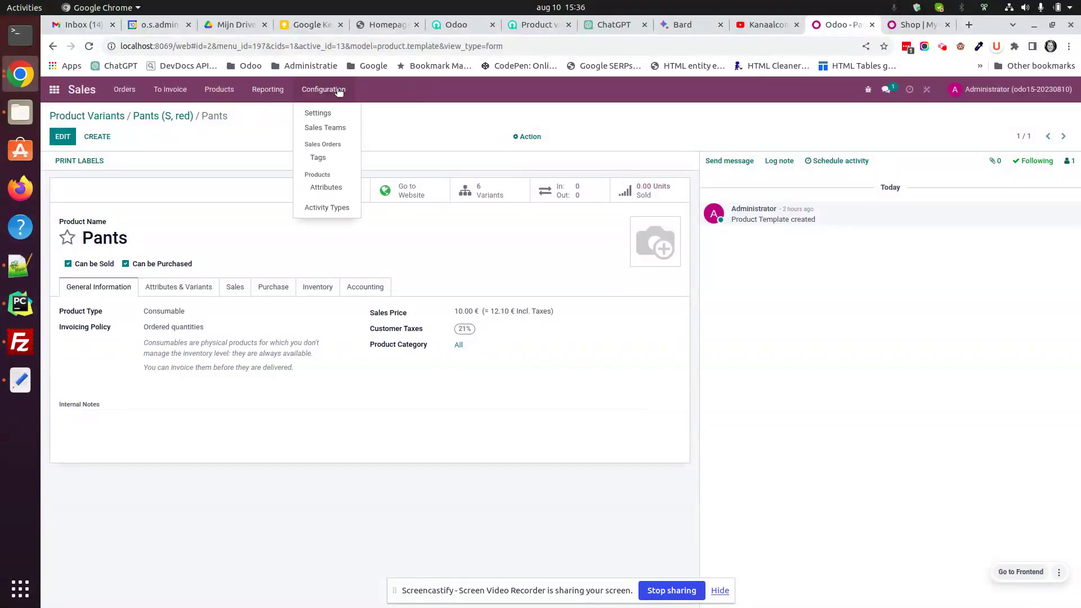
click(315, 191)
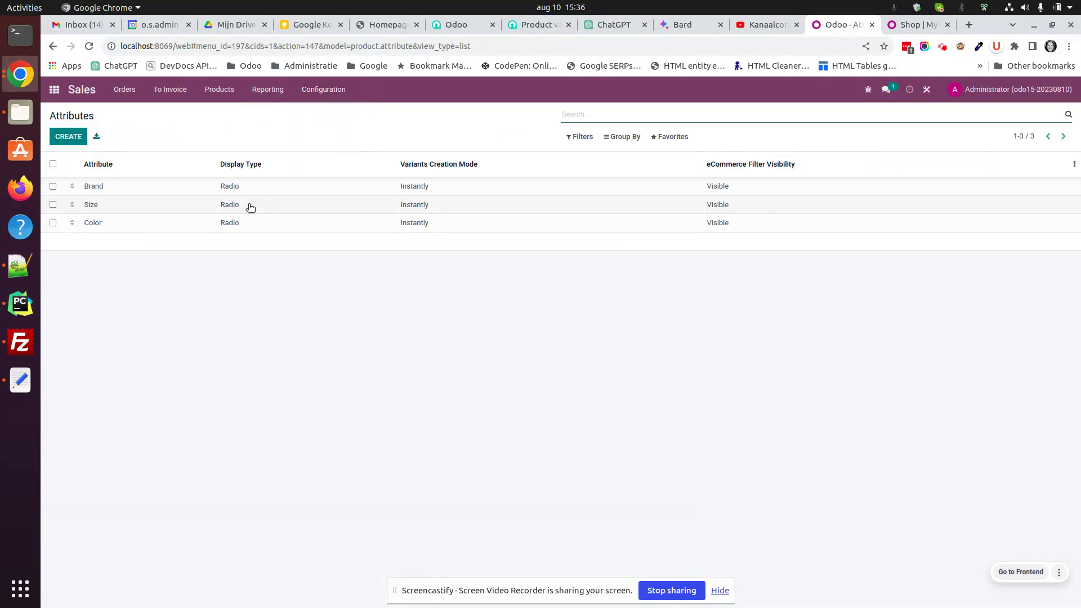
click(251, 209)
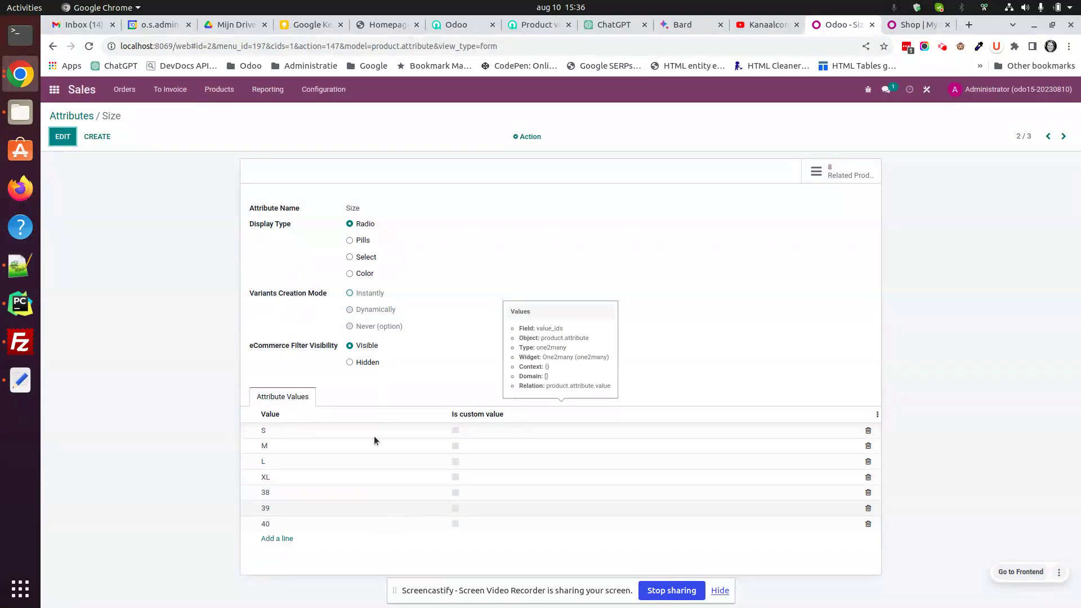
click(332, 91)
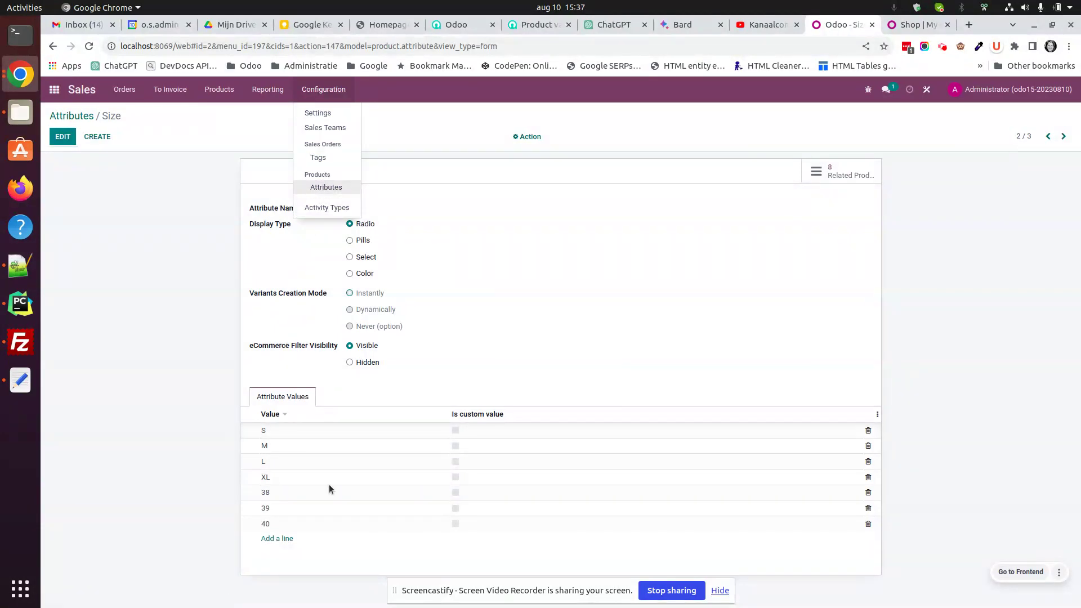
click(926, 88)
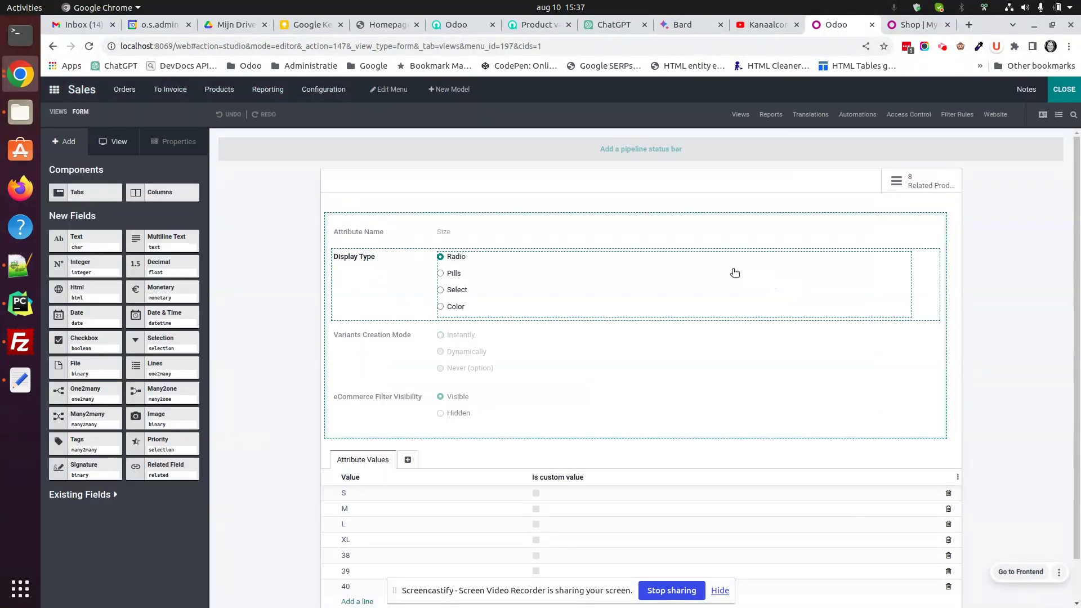
- In Studio, create a new 'Attribute Values' menu for the existing Attribute Value model
click(395, 89)
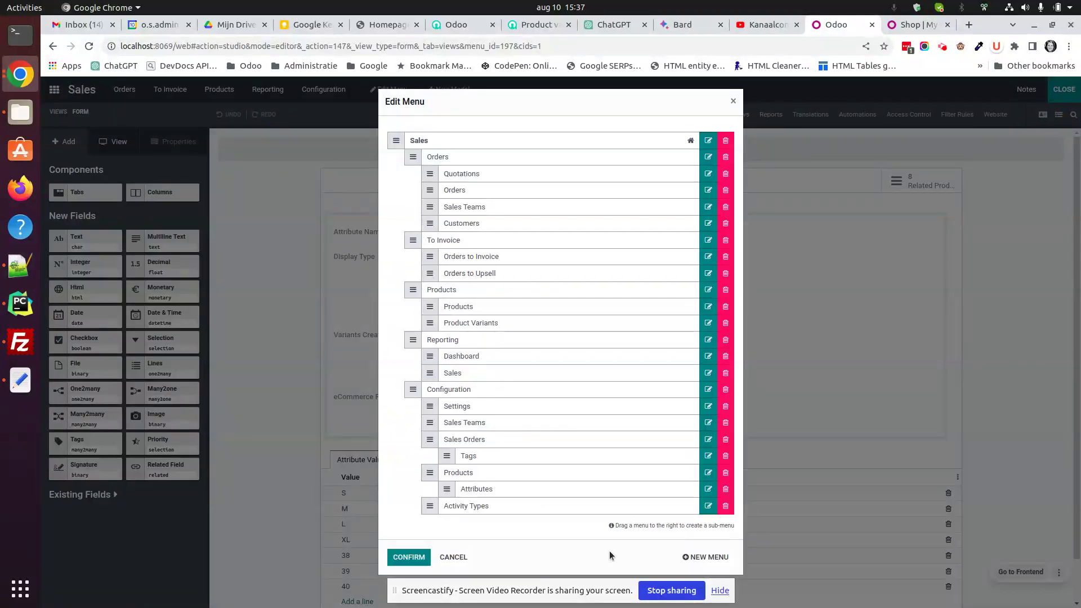
click(711, 557)
click(514, 199)
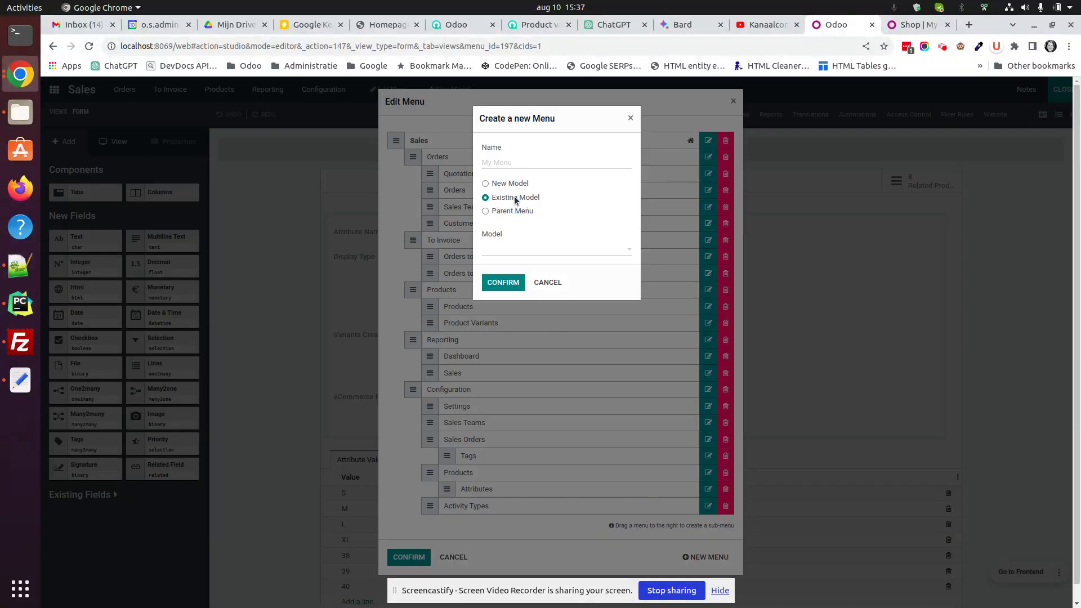
click(524, 246)
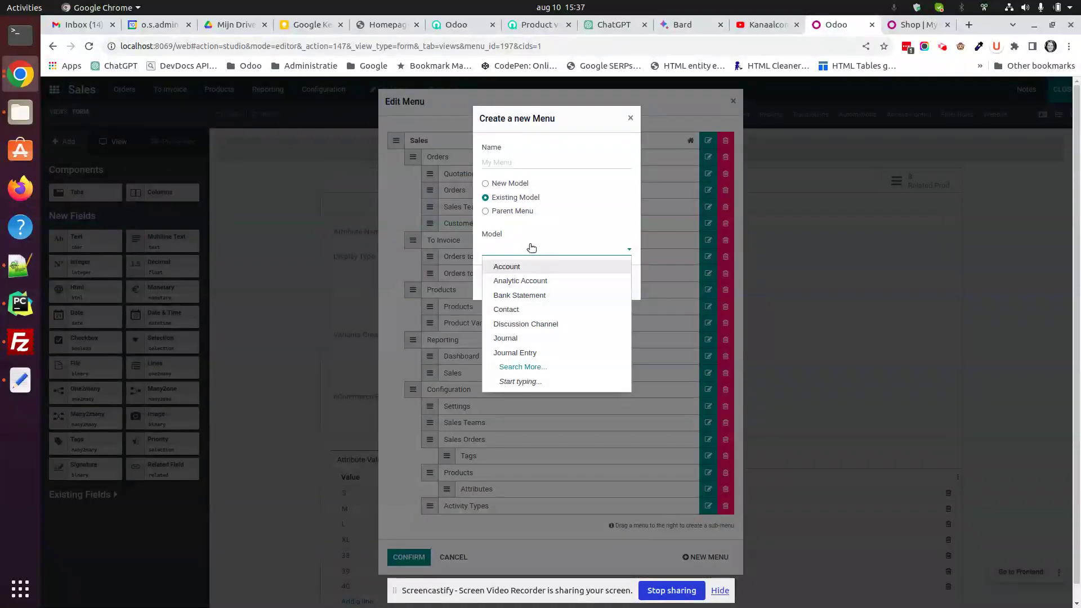
text(attri)
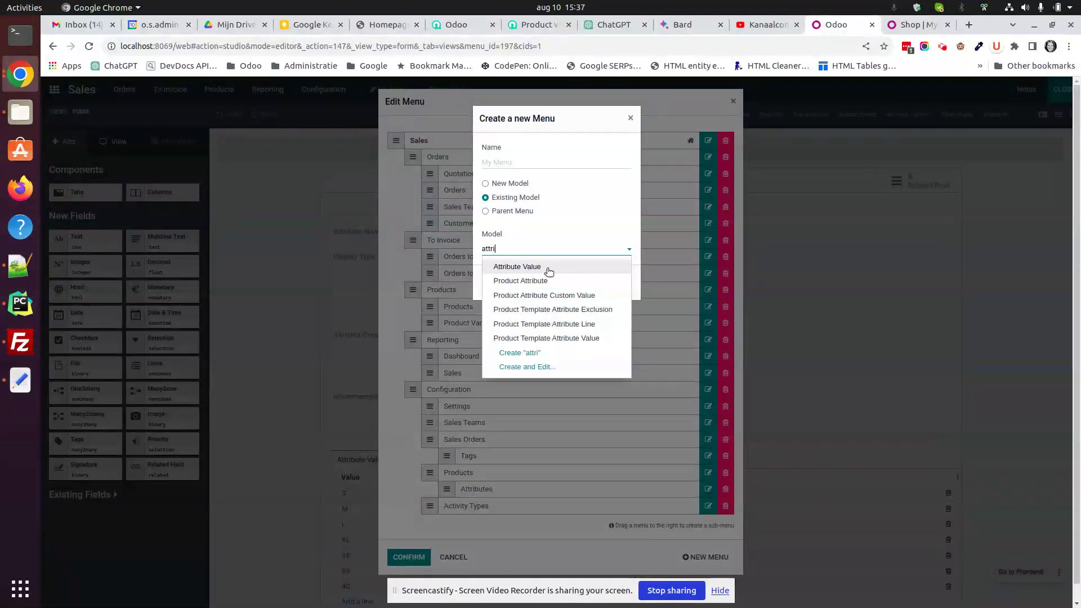
click(549, 270)
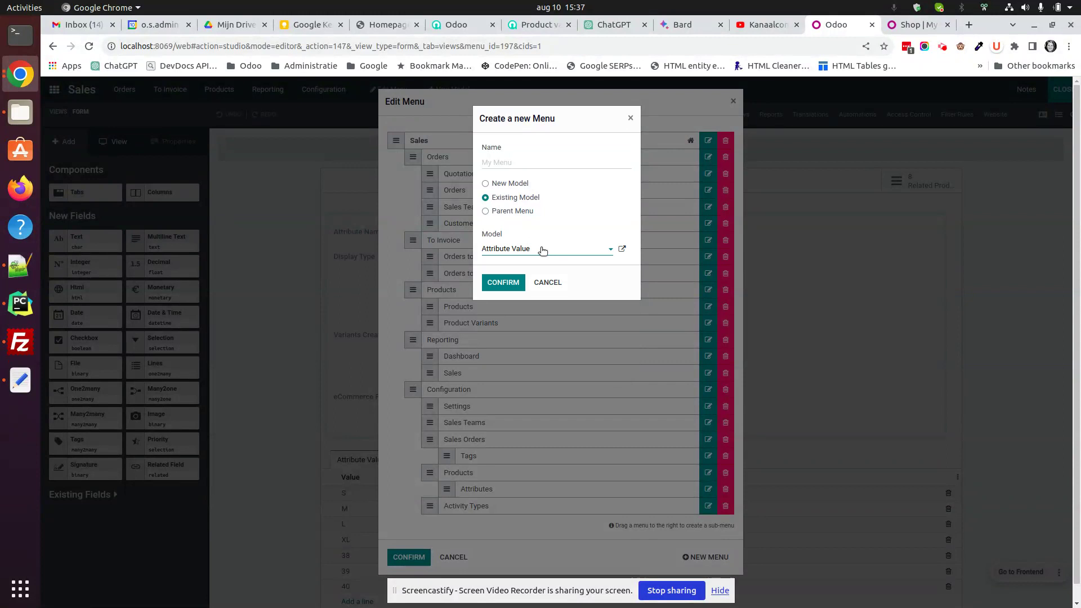
drag(542, 248, 352, 239)
key(ctrl+c)
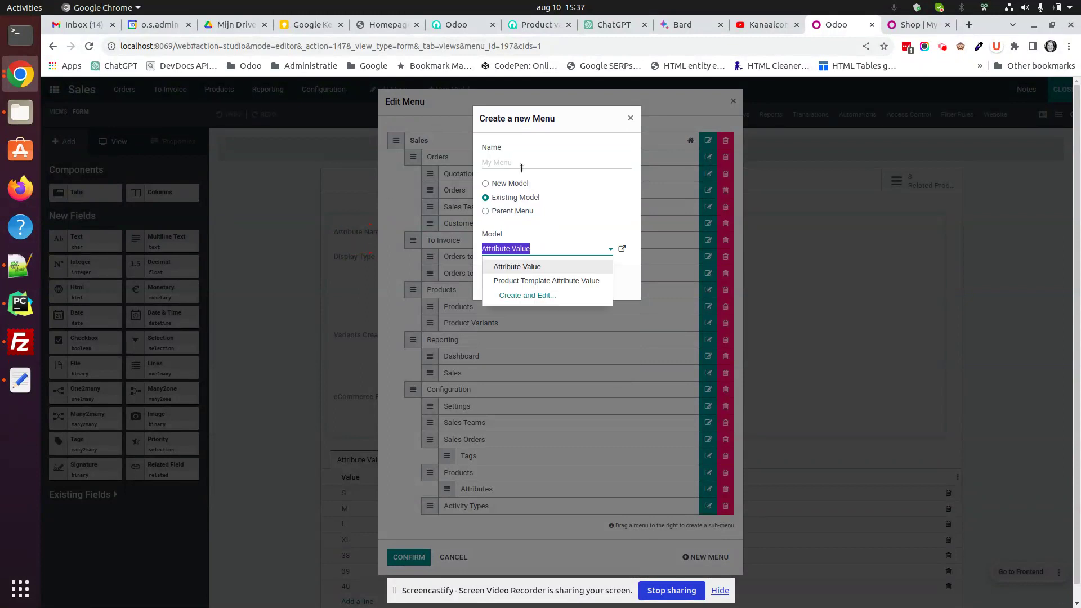
click(589, 163)
key(ctrl+v)
text(s)
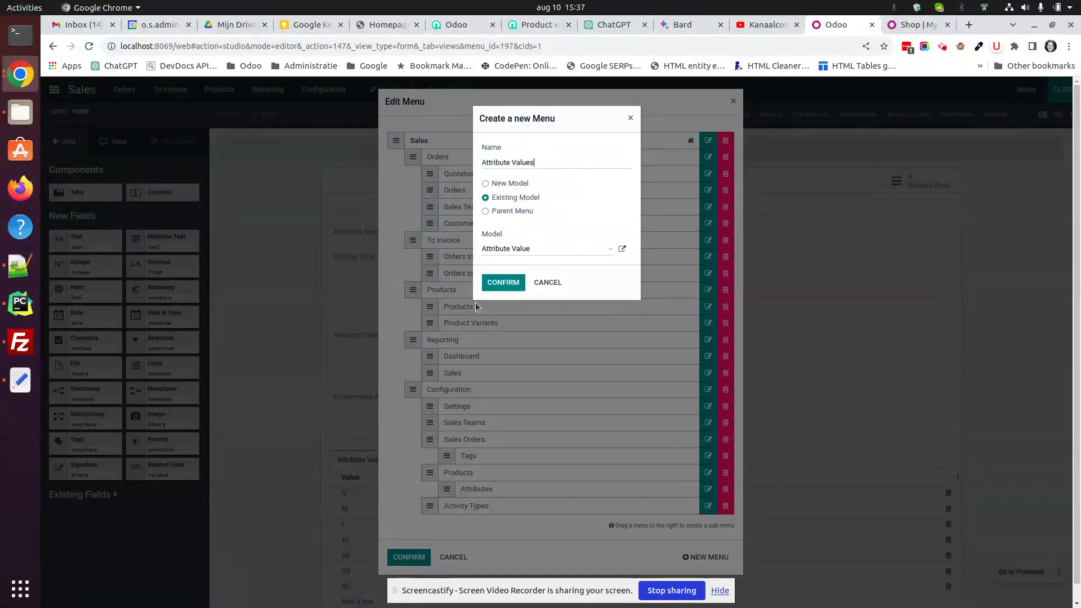
click(503, 282)
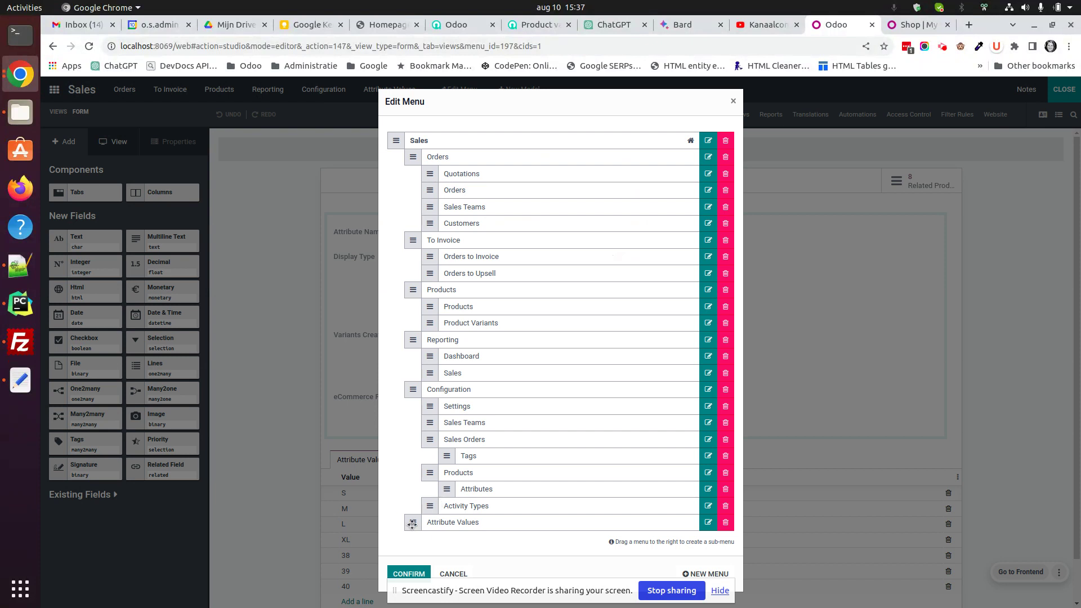
- Nest Attribute Values under Products below Attributes, save the menu and leave Studio
drag(412, 522, 449, 506)
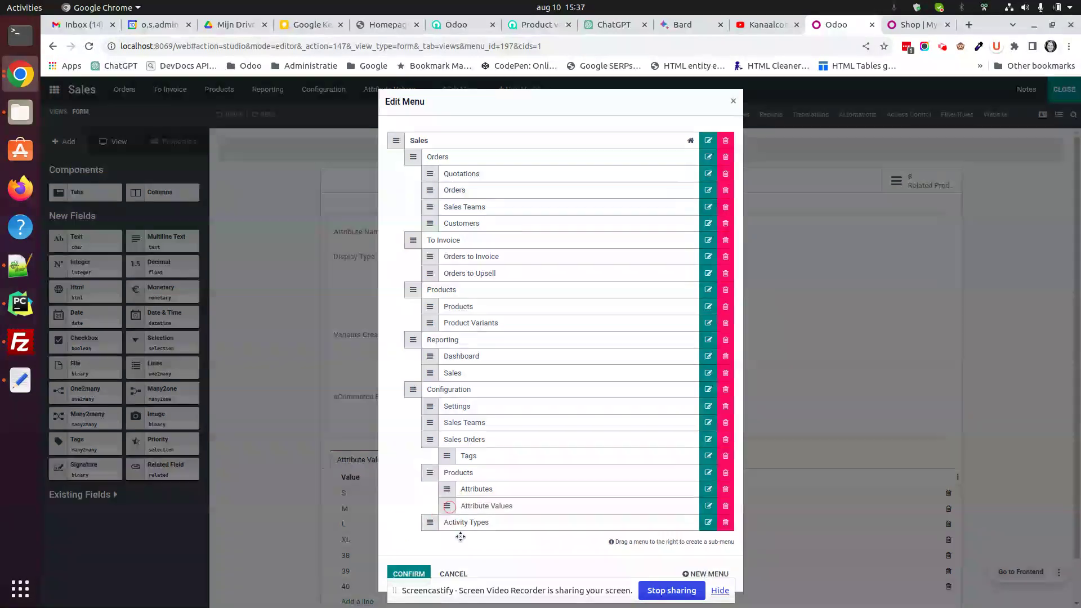
click(403, 574)
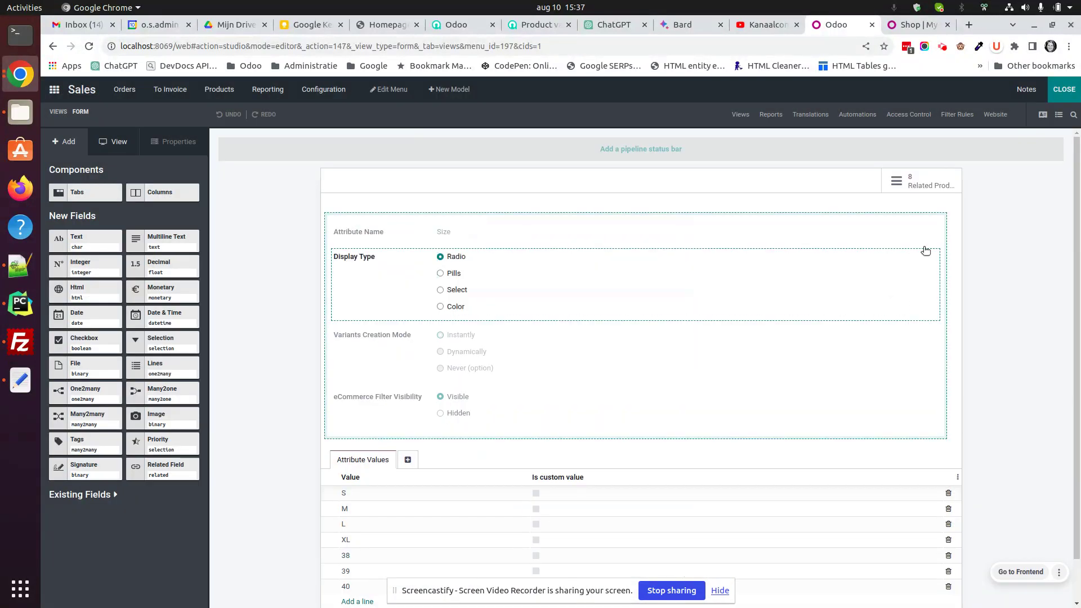
click(1064, 89)
- Open the new Attribute Values entry from Sales Configuration
click(334, 89)
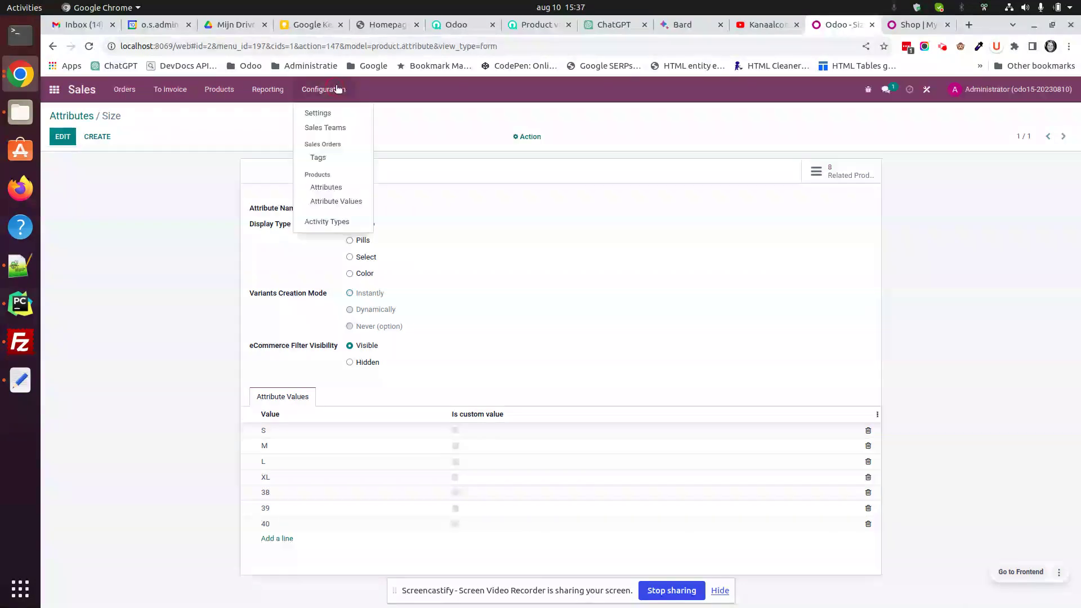
click(338, 201)
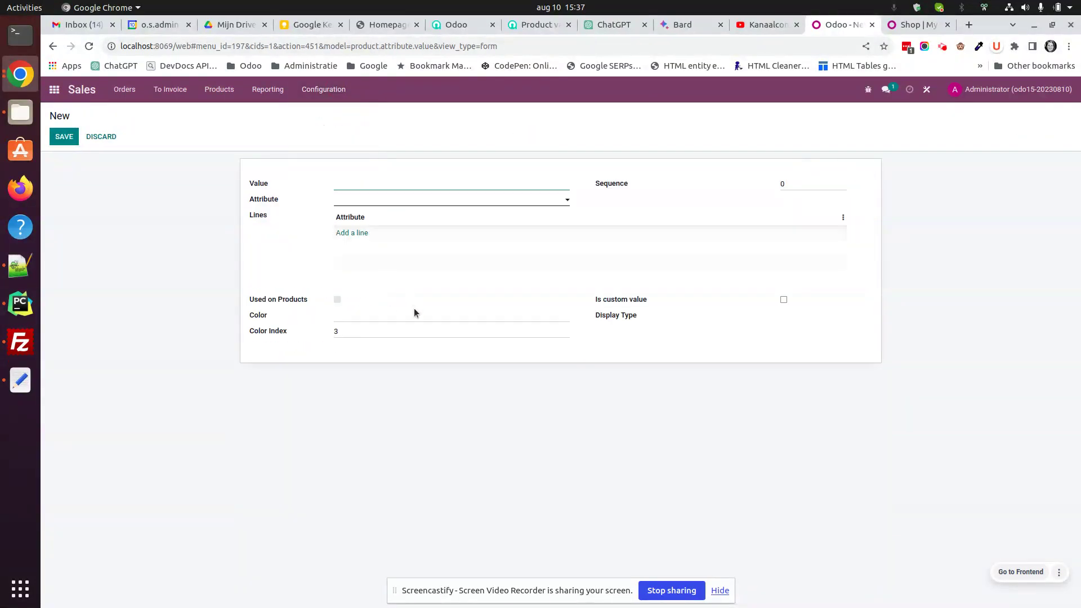
click(325, 90)
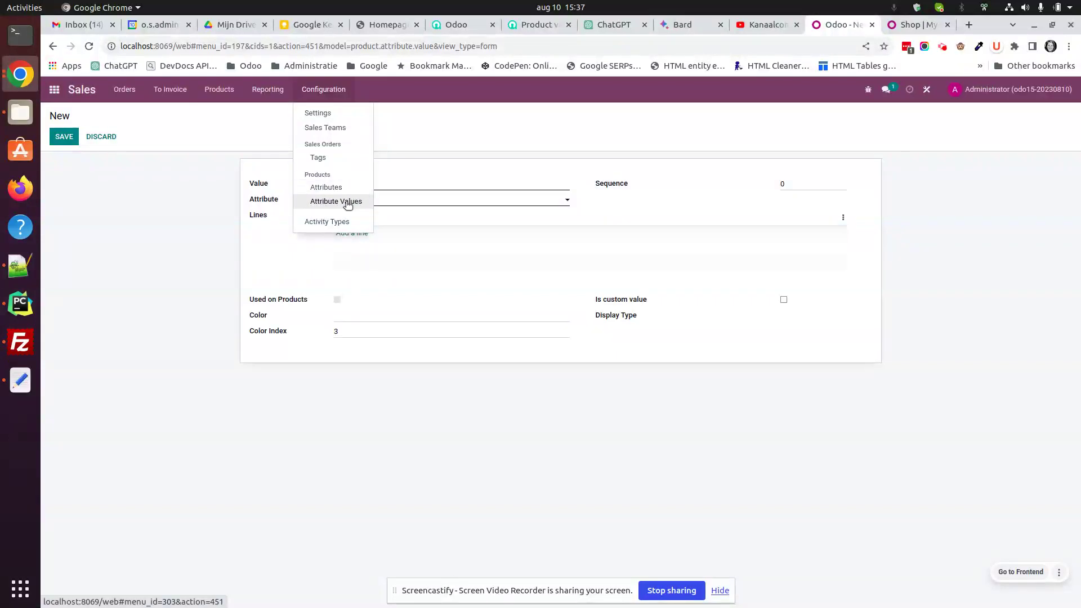
click(342, 202)
click(330, 91)
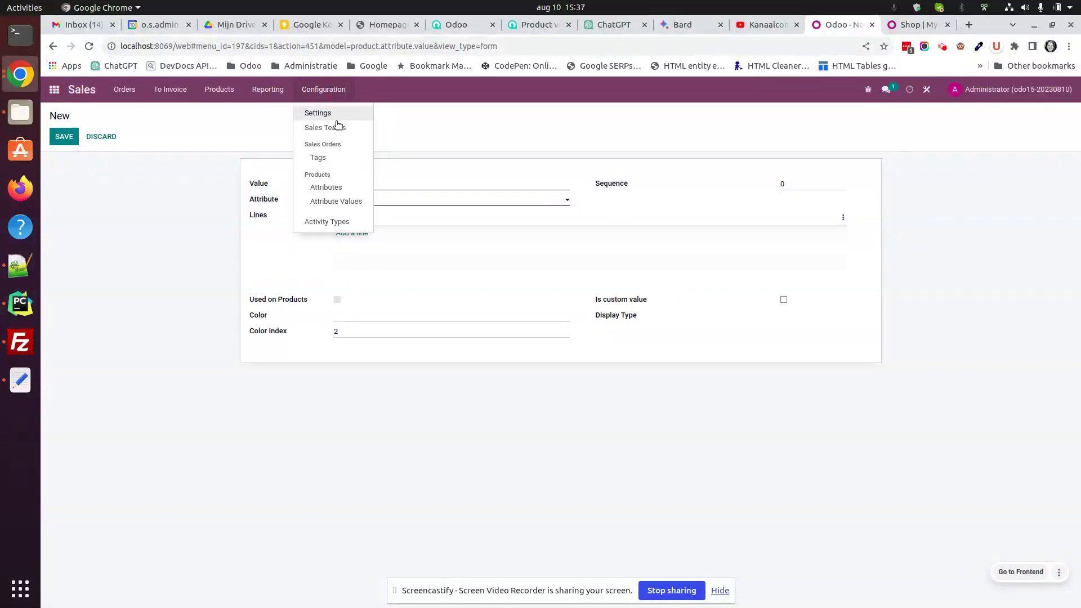
click(350, 203)
- Reload the attribute values page and show the developer tools (bug icon) menu
click(515, 47)
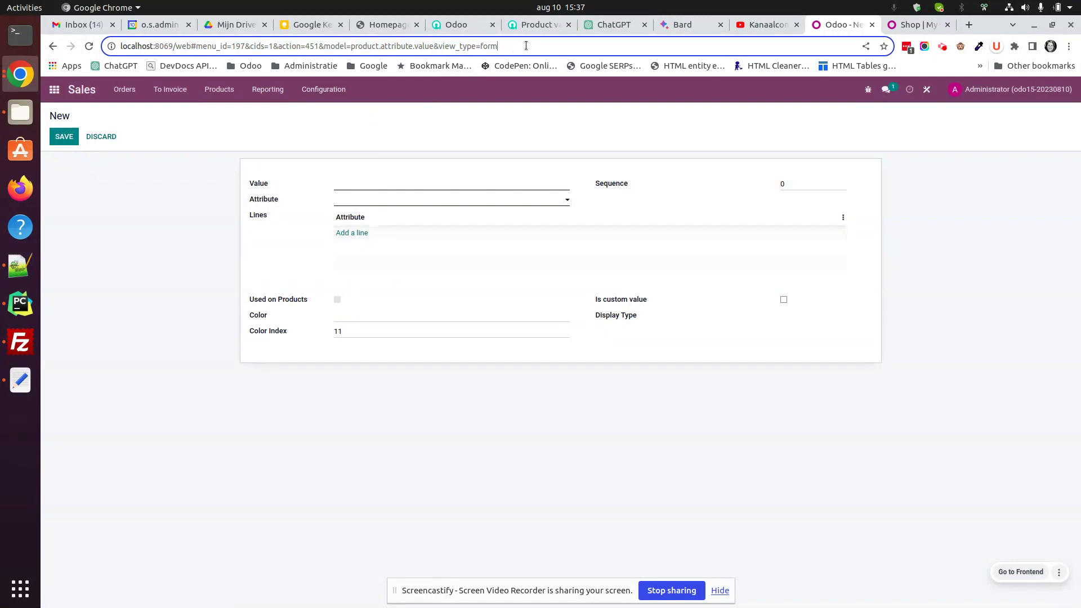
key(Return)
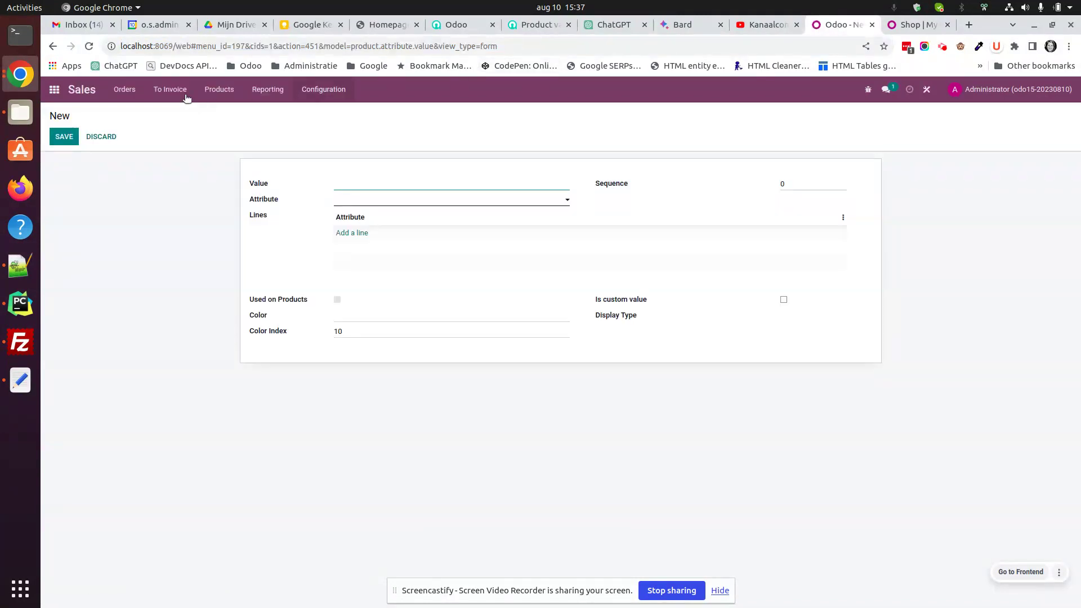
click(337, 90)
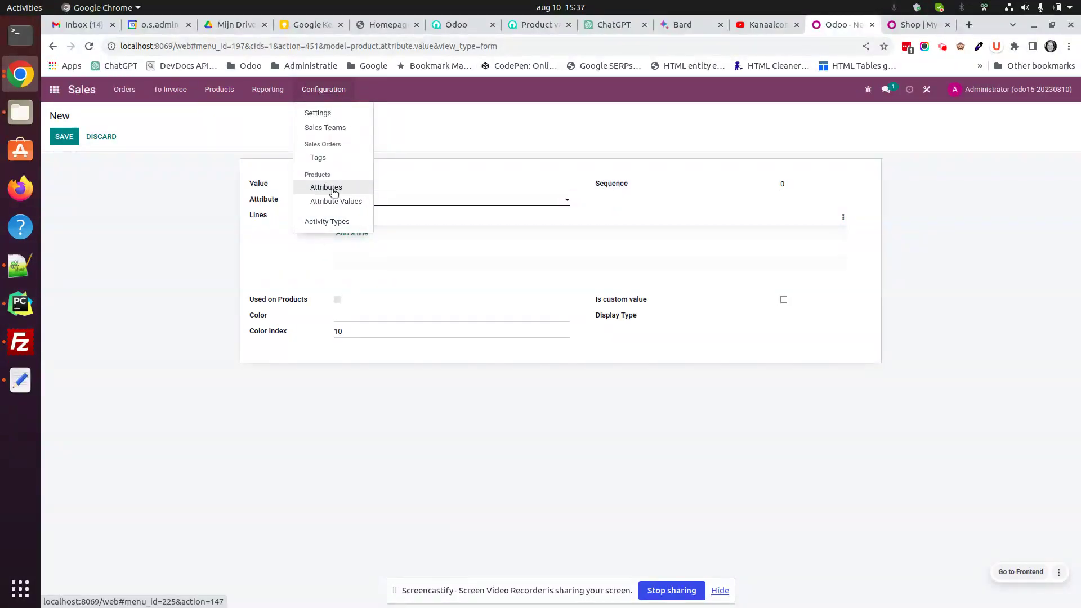
click(868, 89)
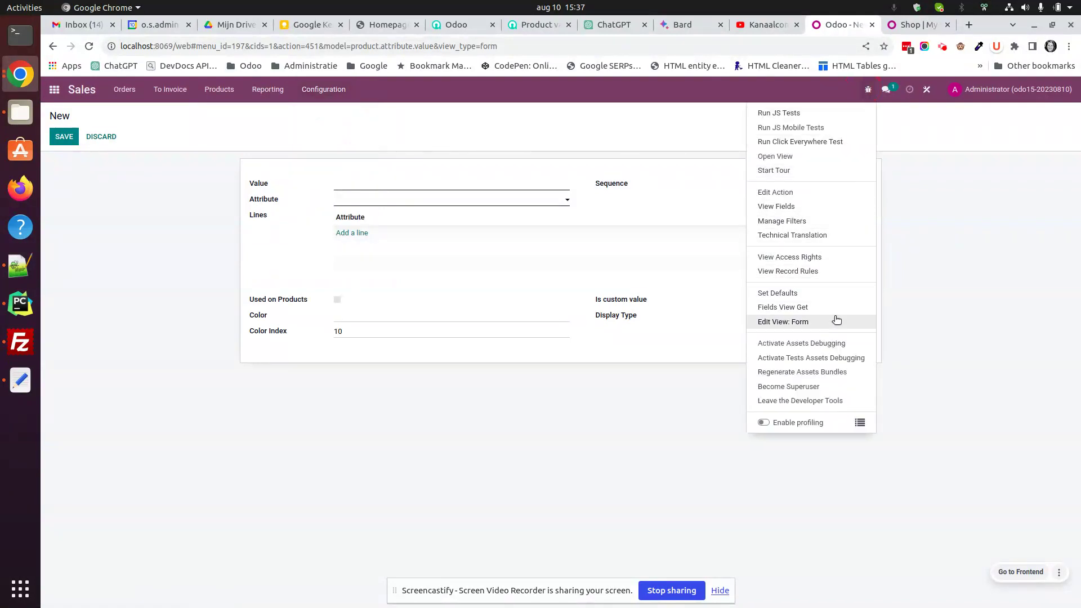
- Edit the Attribute Values action so its view mode reads 'tree,form', then save
click(778, 243)
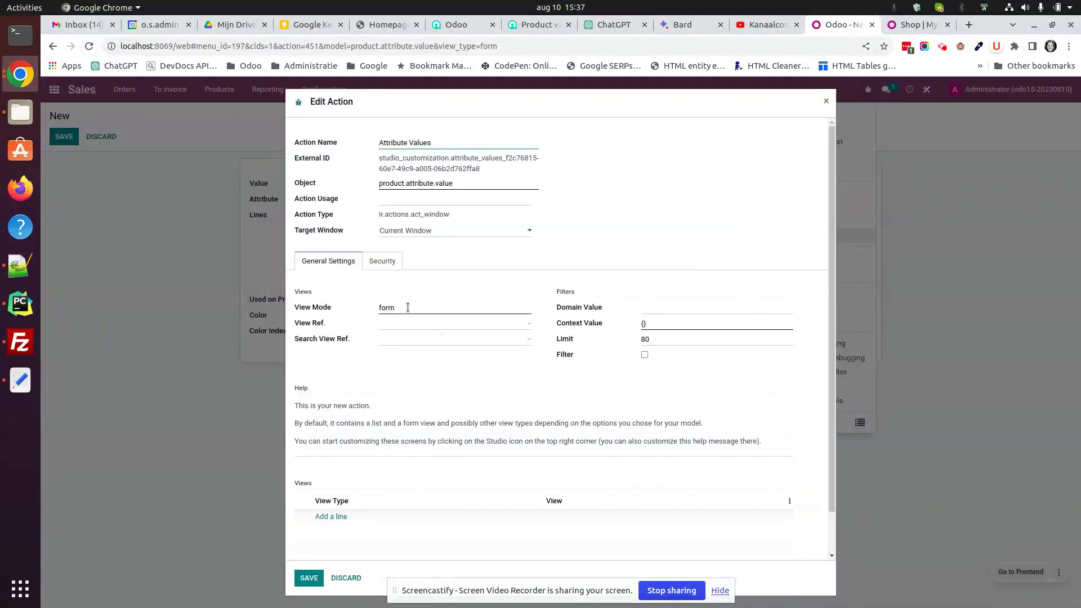
click(408, 308)
key(Home)
text(tree,)
click(309, 578)
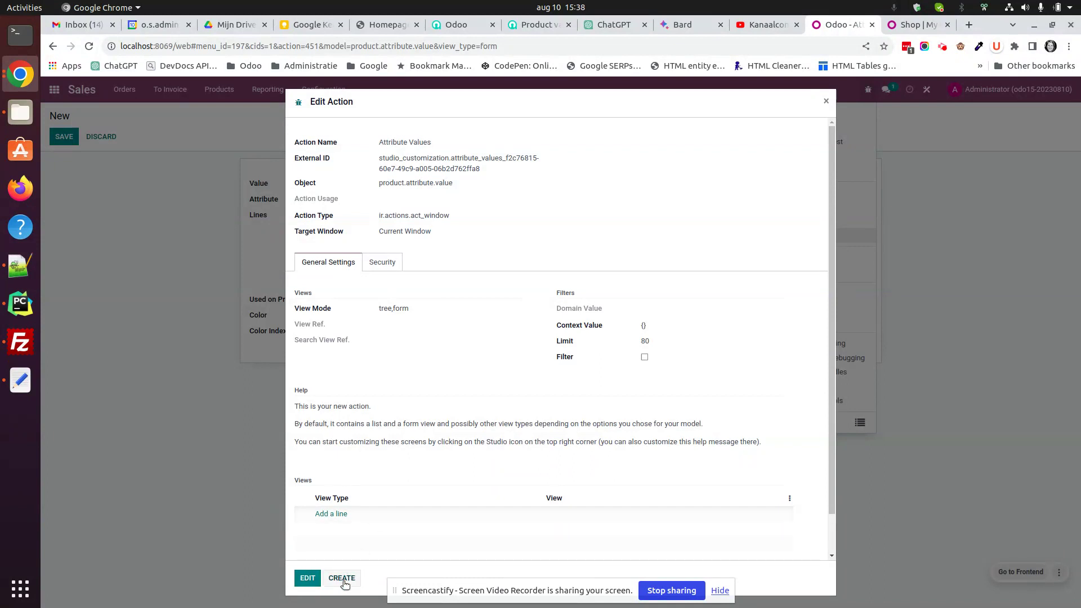
click(826, 100)
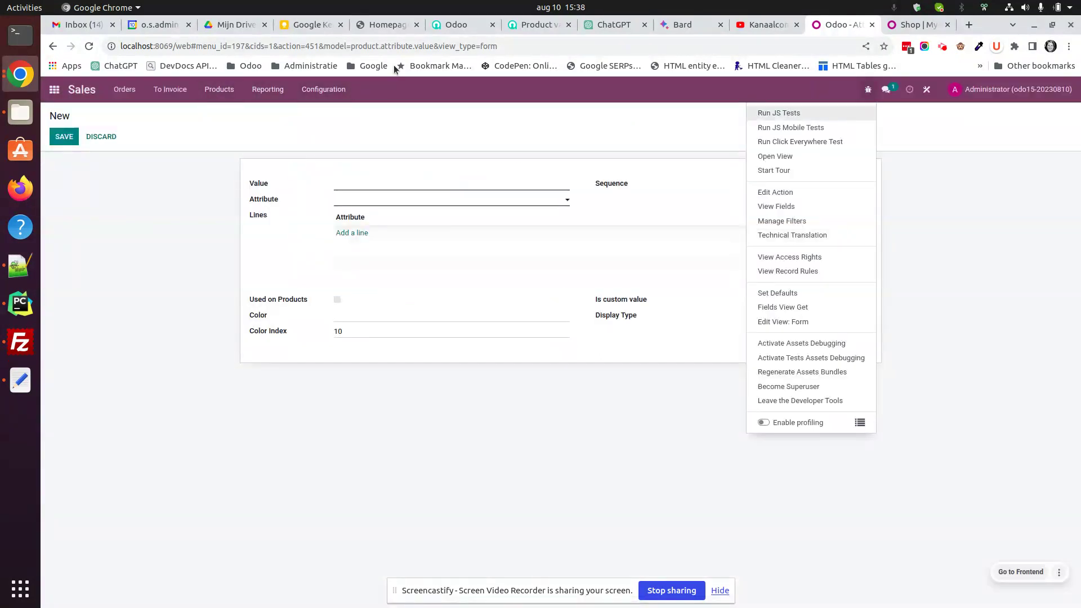
- Reload Odoo, open Configuration > Attribute Values, inspect the Size: 39 record, then return to the list
click(545, 37)
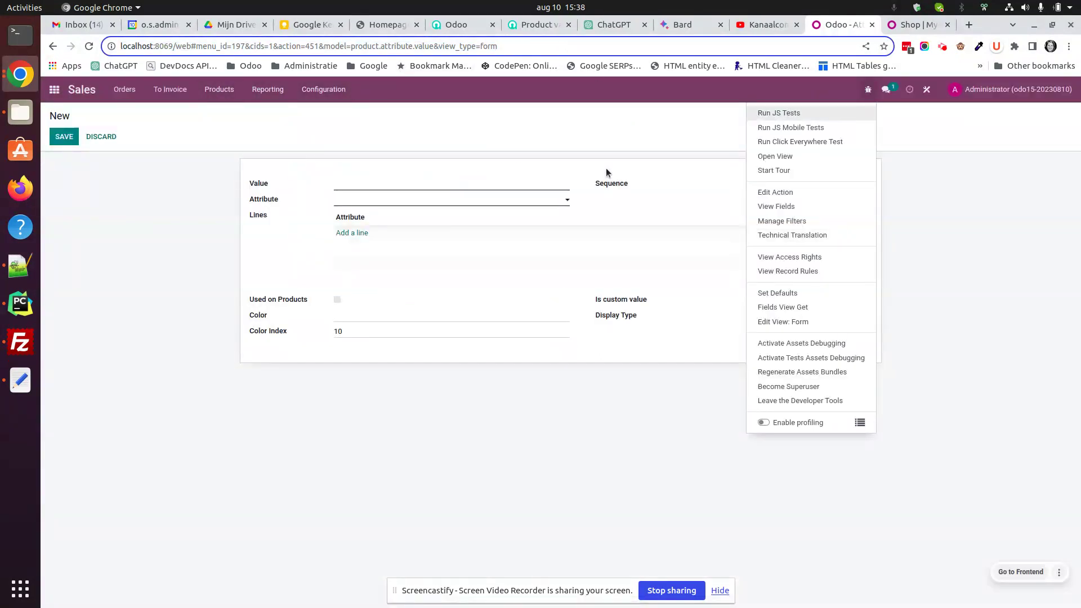
key(Return)
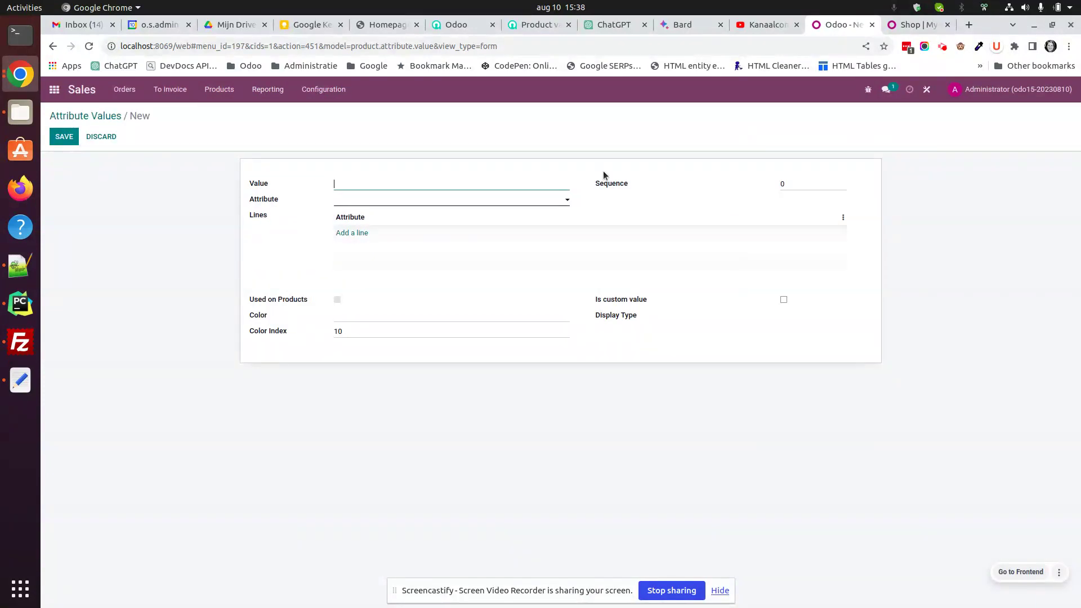
click(324, 89)
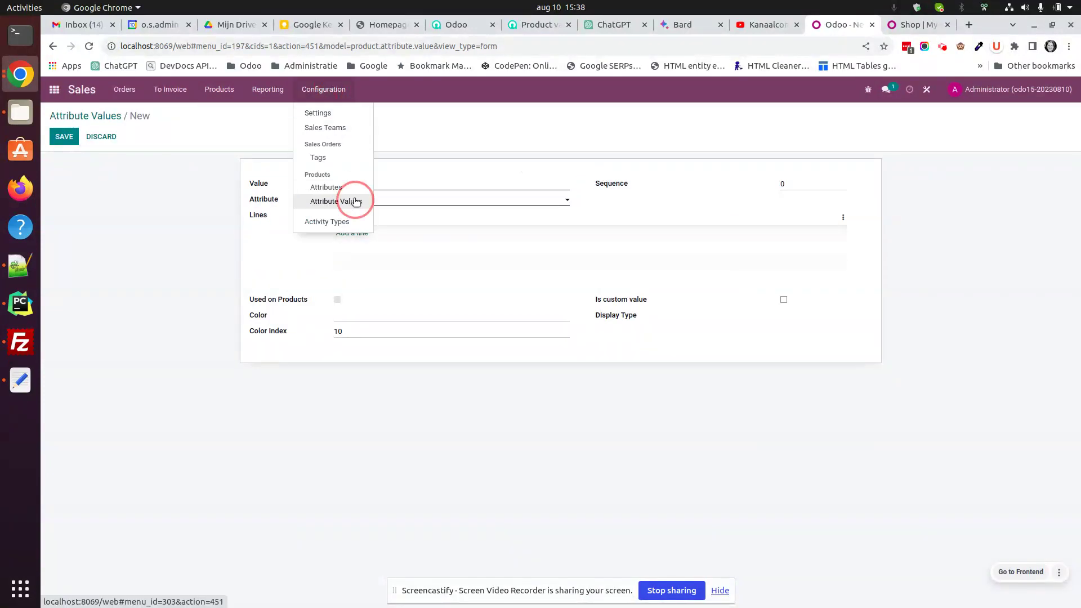
click(349, 200)
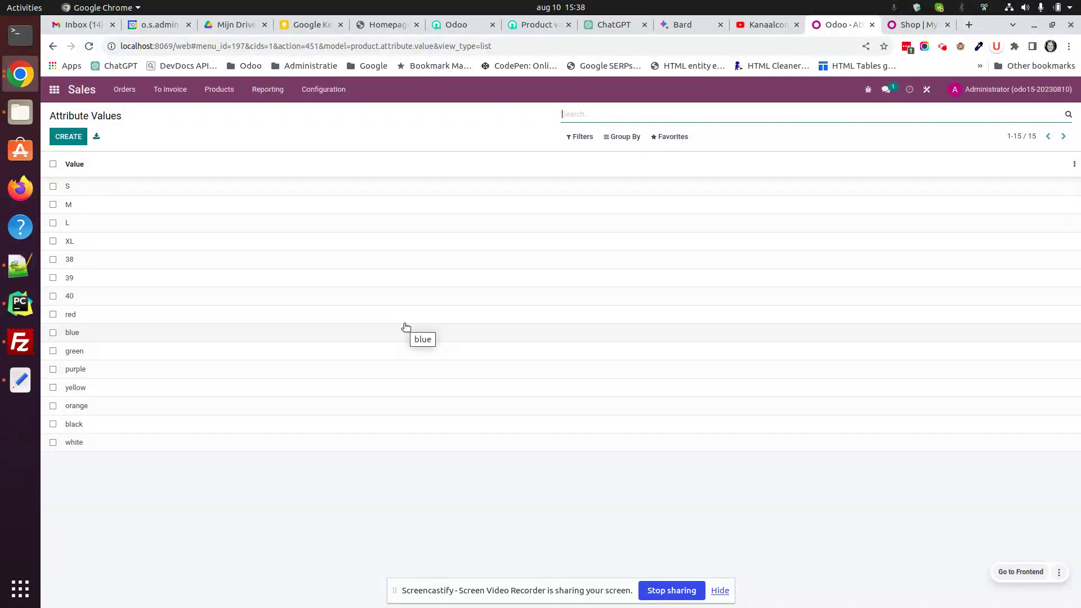
click(102, 278)
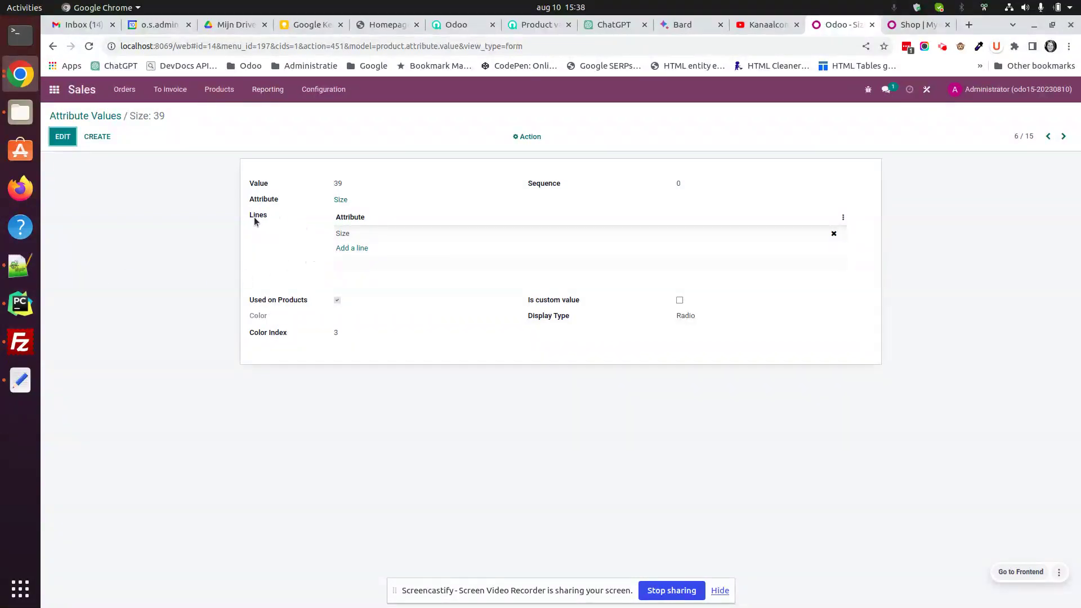
mouse_move(252, 219)
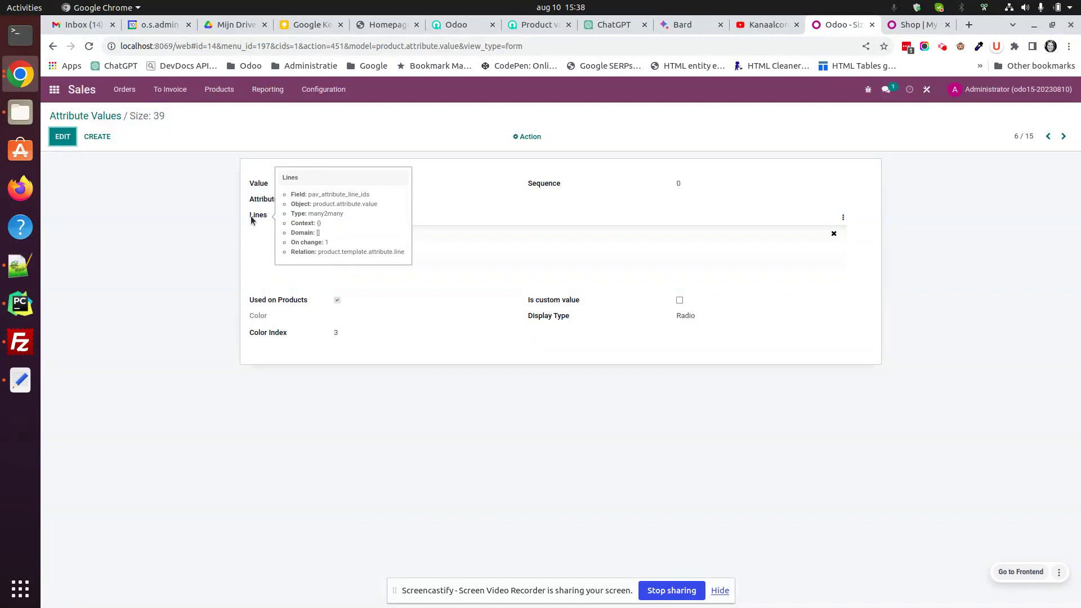
click(115, 117)
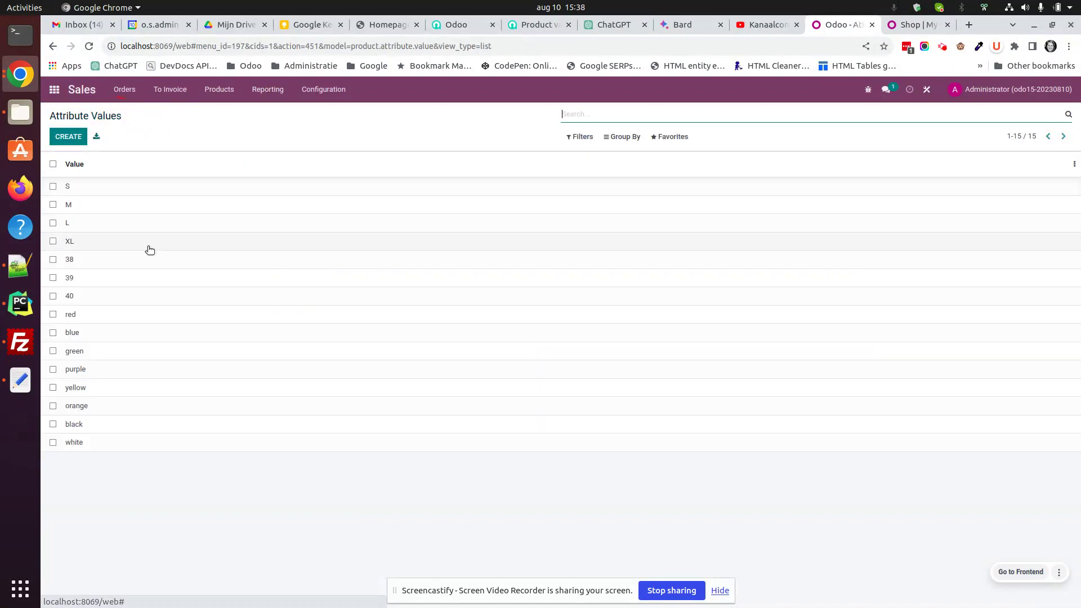
- Open the Size: S attribute value and launch Studio on its form
click(101, 186)
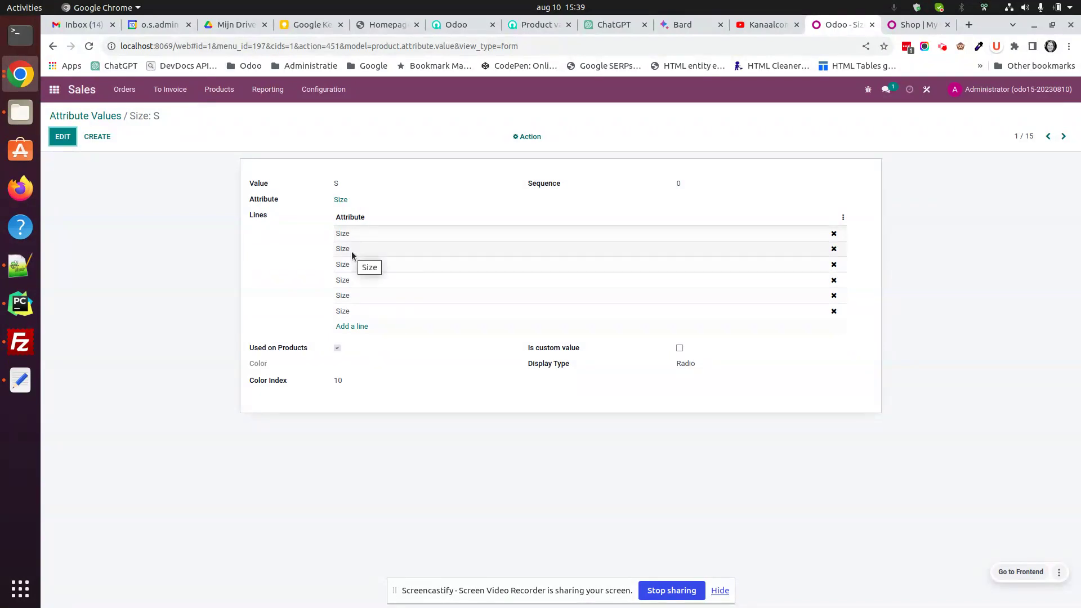
click(926, 89)
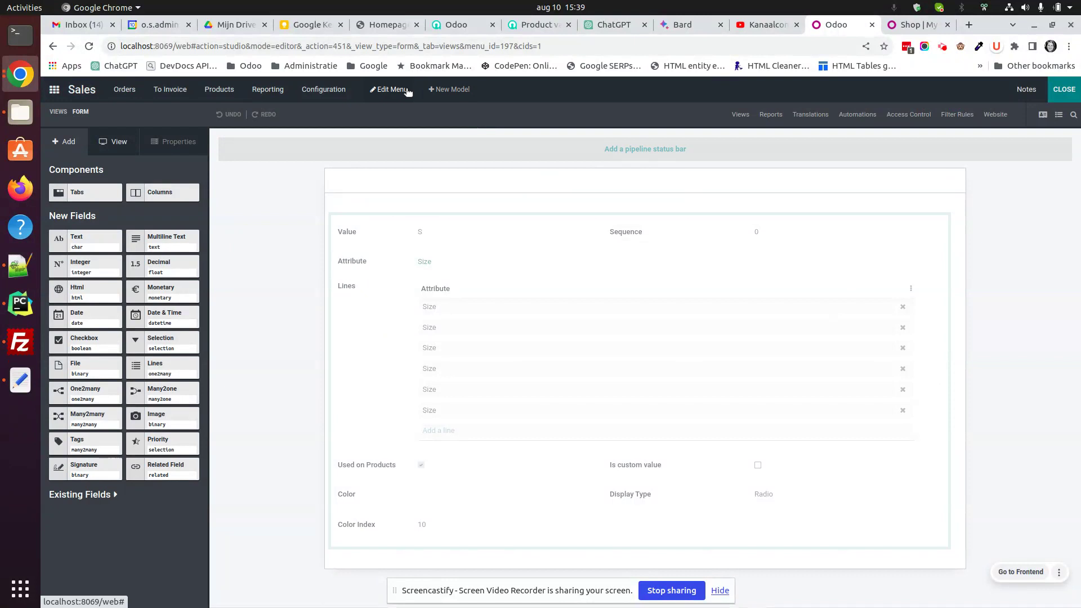
- Delete the Attribute Values entry from the Sales menus in Studio and check the Configuration menu
click(401, 91)
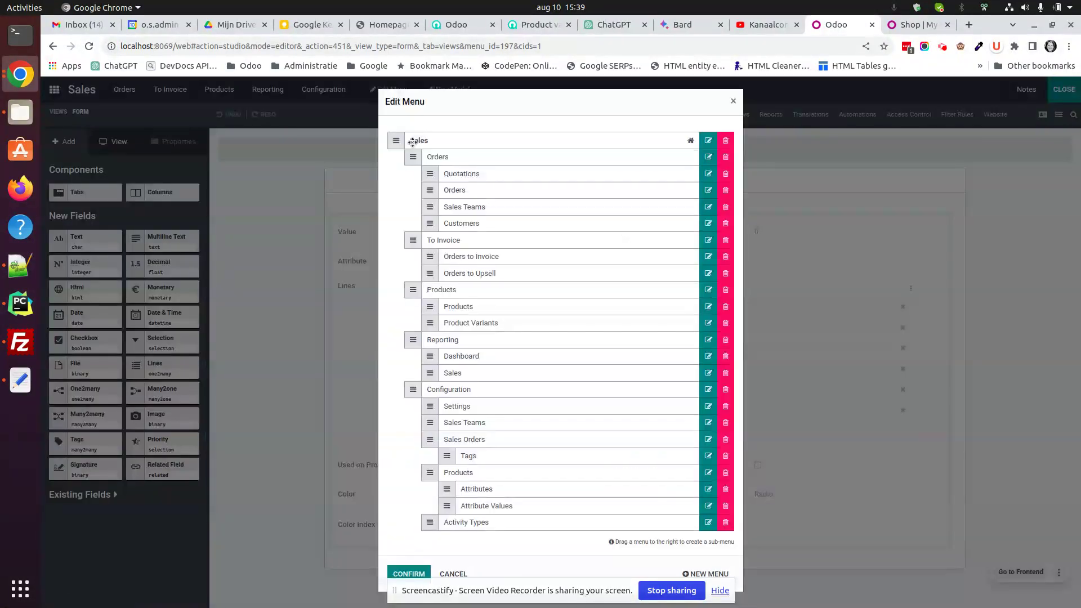
click(725, 506)
click(409, 557)
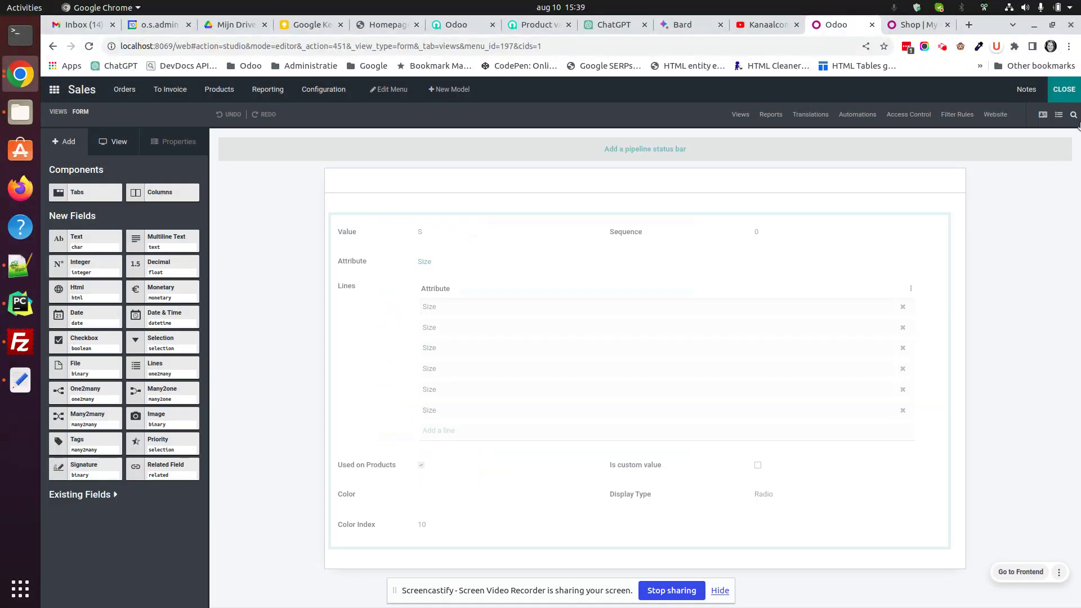
click(1058, 98)
click(322, 89)
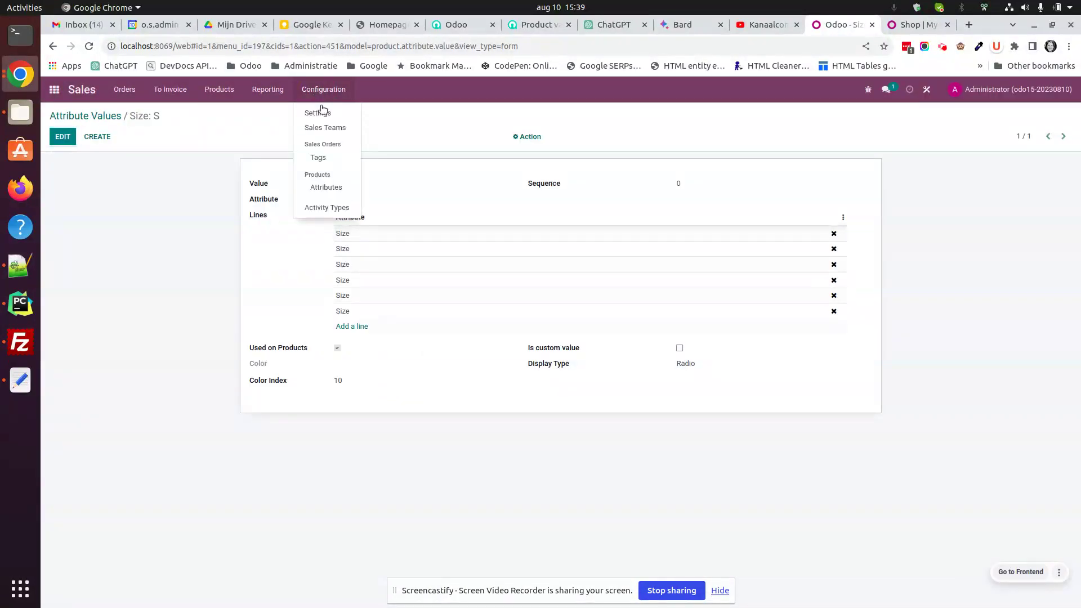
click(332, 193)
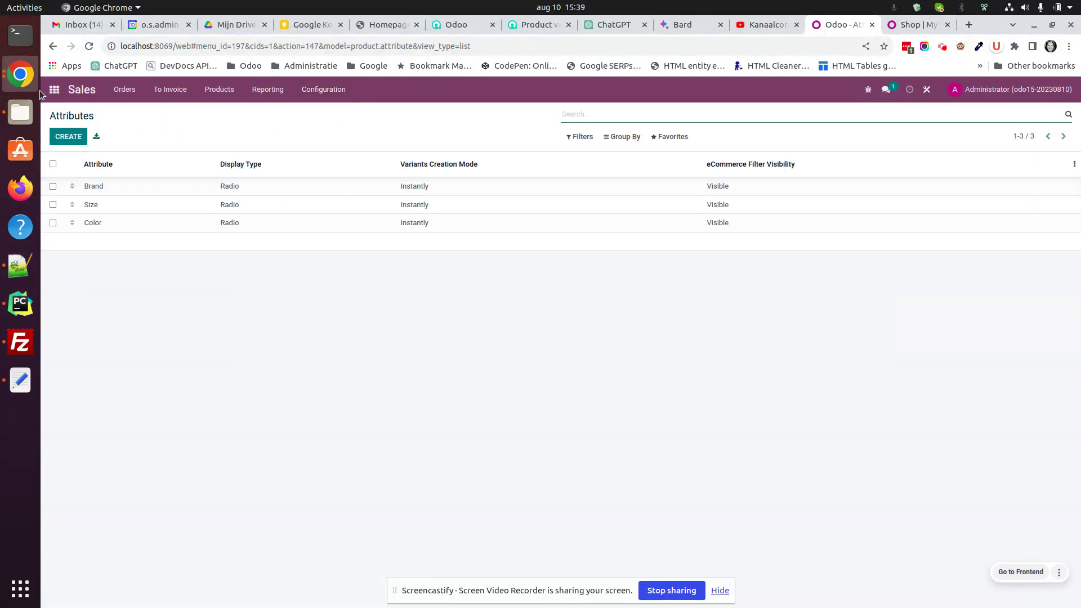
- Open the Apps list and copy the module name product_attribute_value_menu from the text editor
click(54, 90)
click(369, 290)
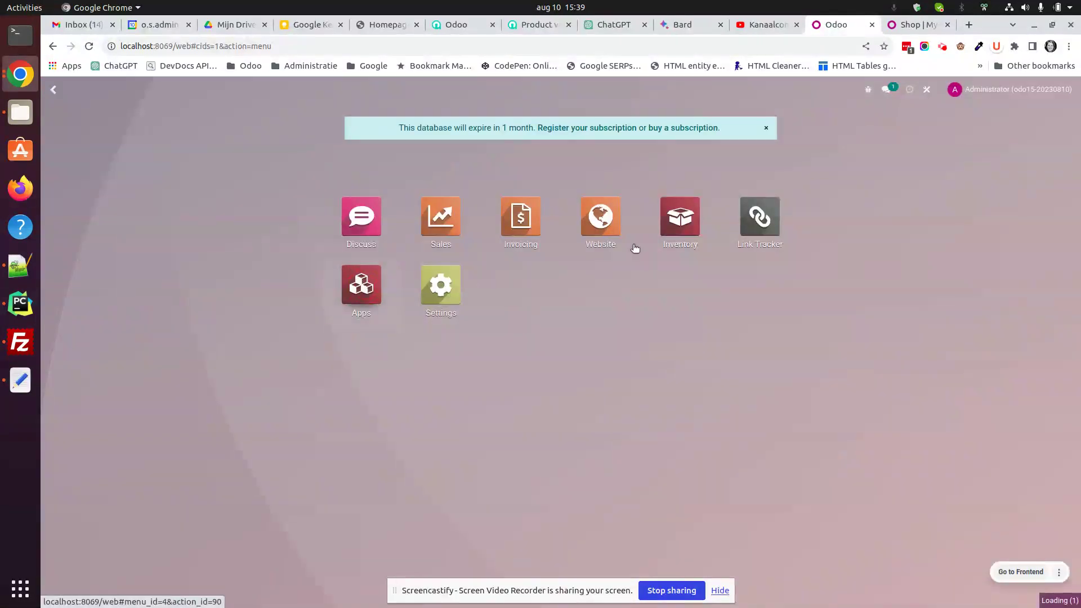
click(20, 380)
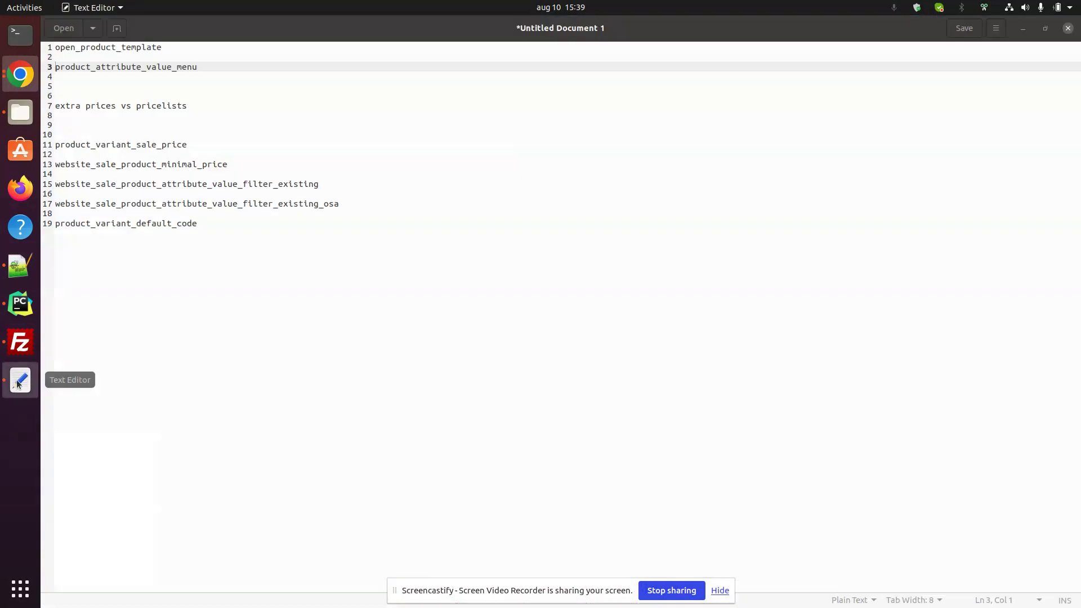
double_click(135, 65)
key(ctrl+c)
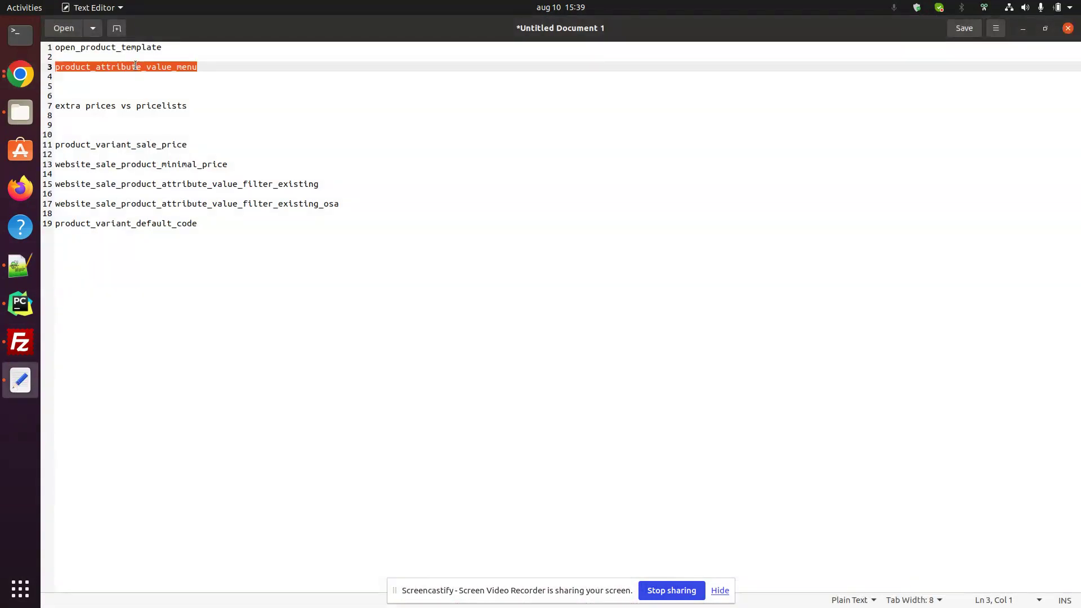
click(20, 74)
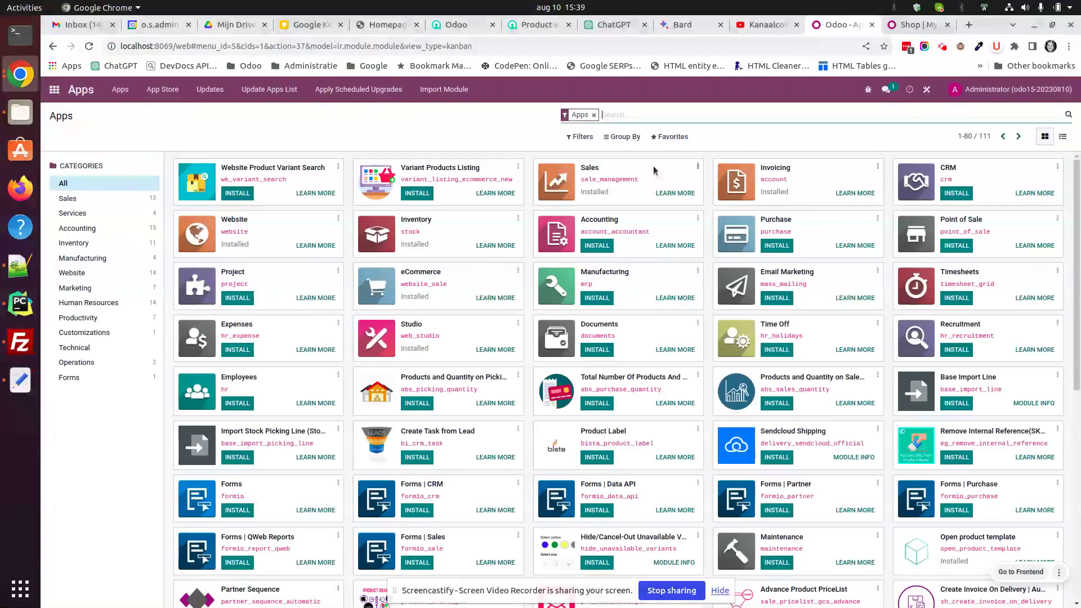
- Search modules for product_attribute_value_menu and install the Product Attribute Value Menu module
click(594, 115)
right_click(592, 115)
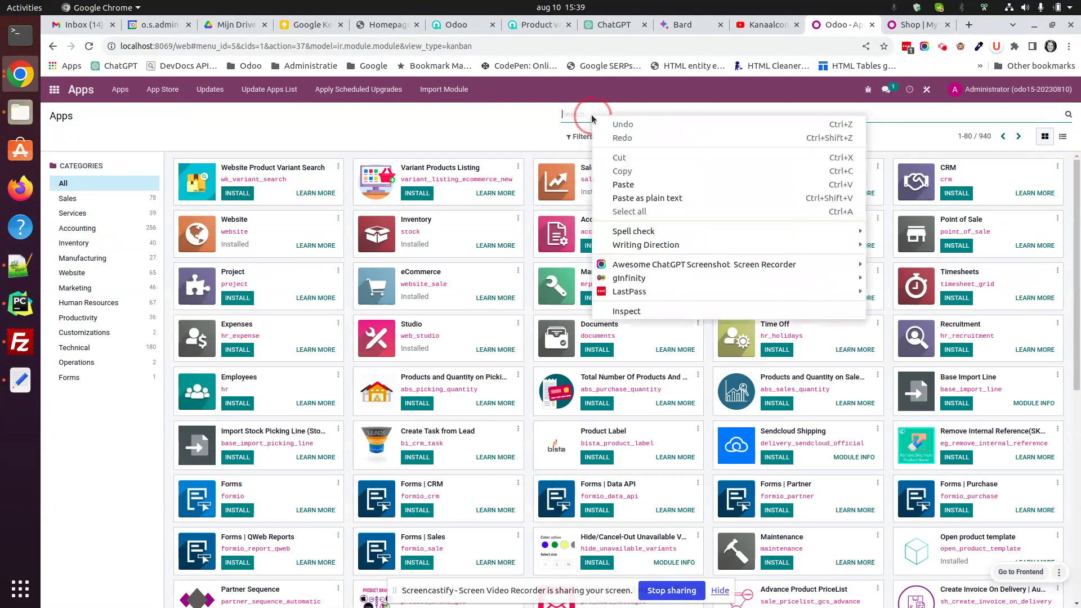
click(624, 184)
click(633, 138)
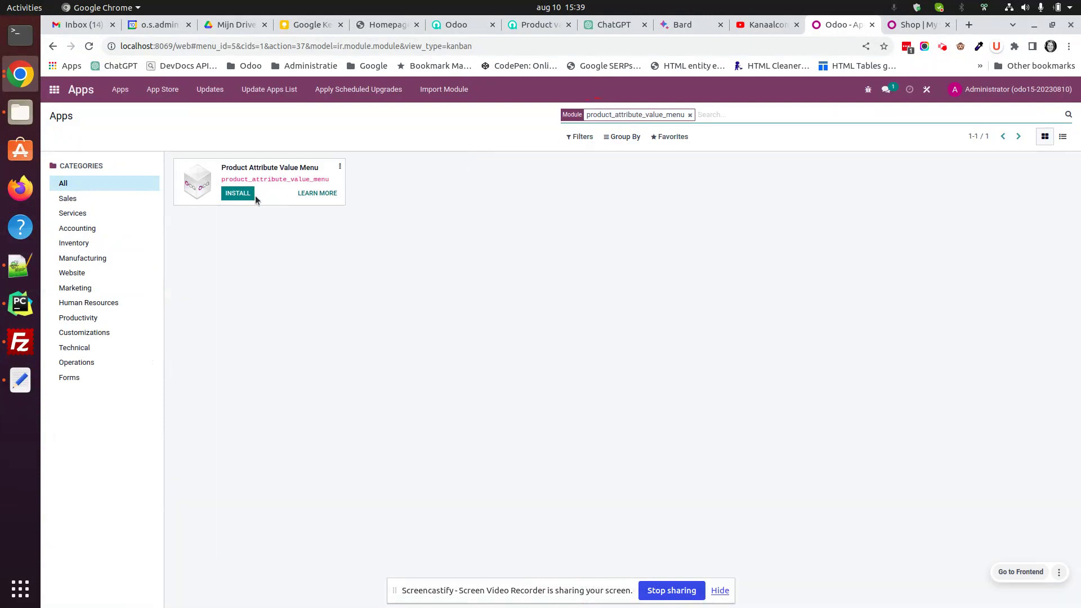
click(239, 194)
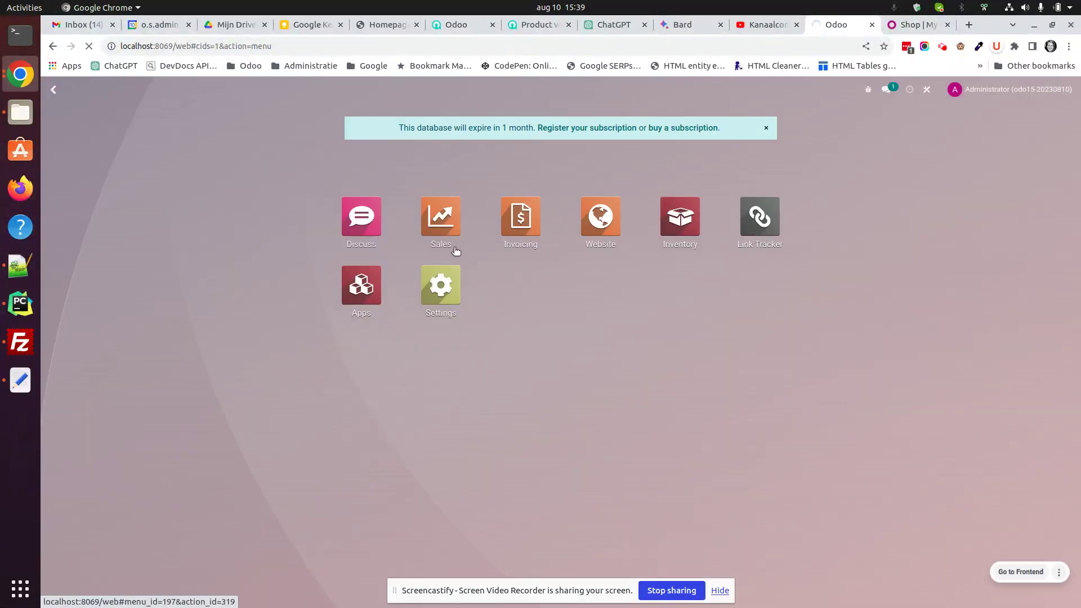
click(448, 236)
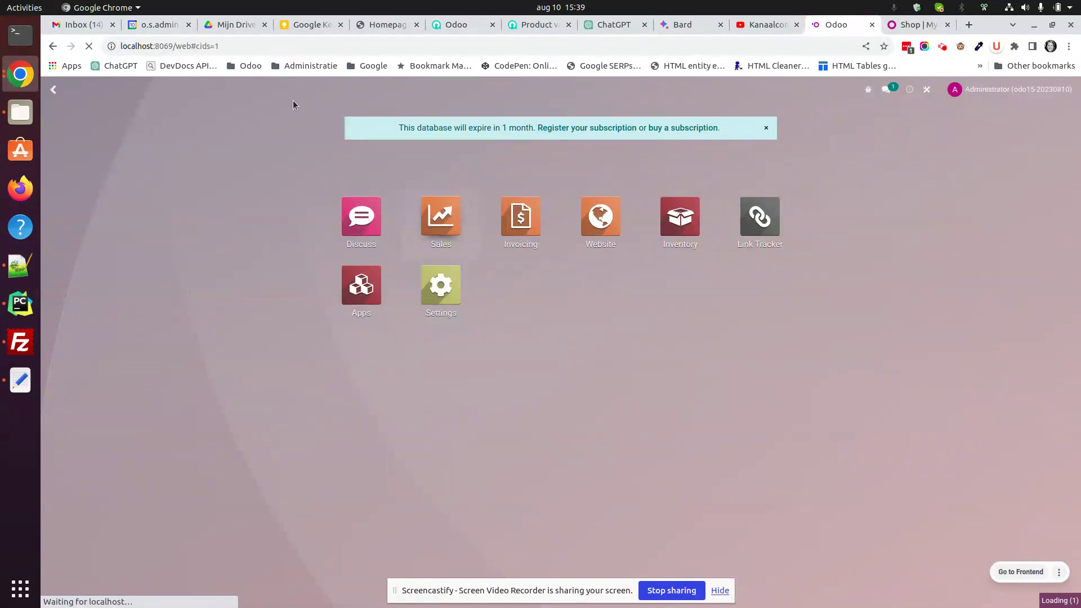
- Open the Sales Attributes Values list, then review the Size and Color attribute records
click(436, 217)
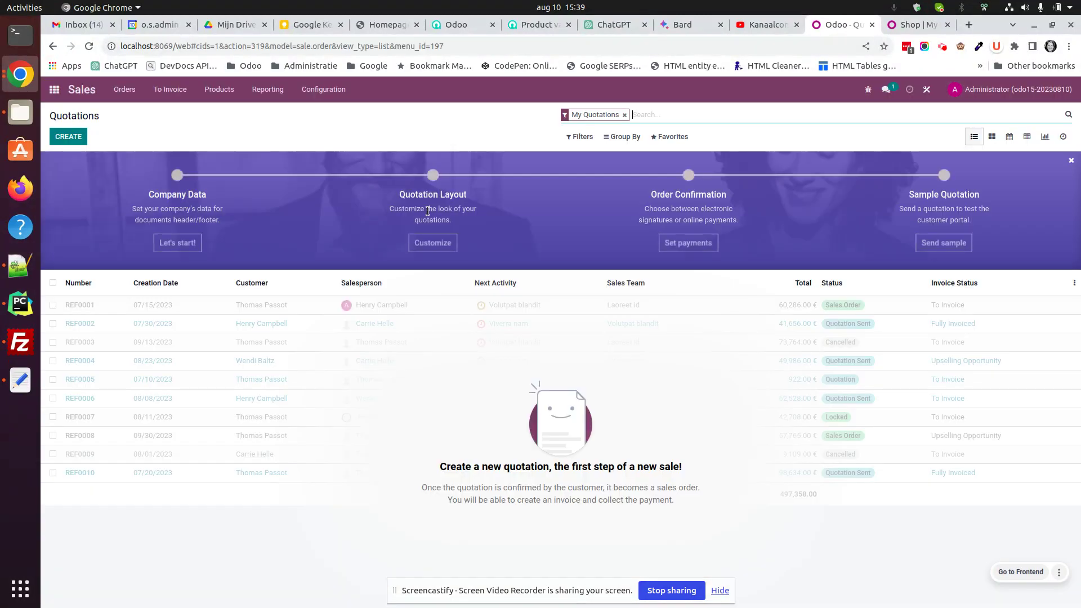
click(324, 89)
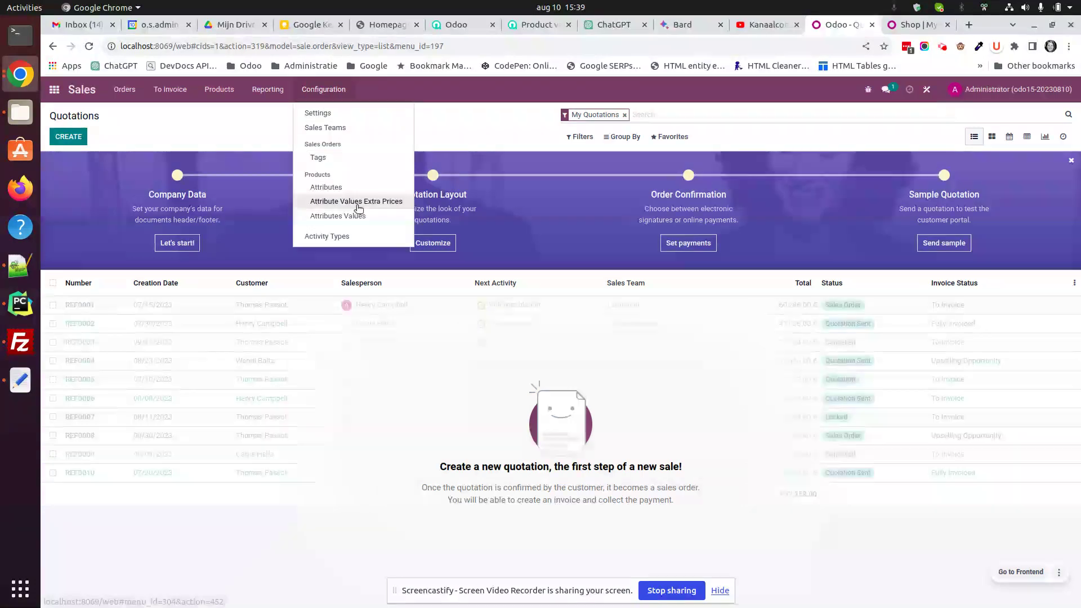
click(338, 216)
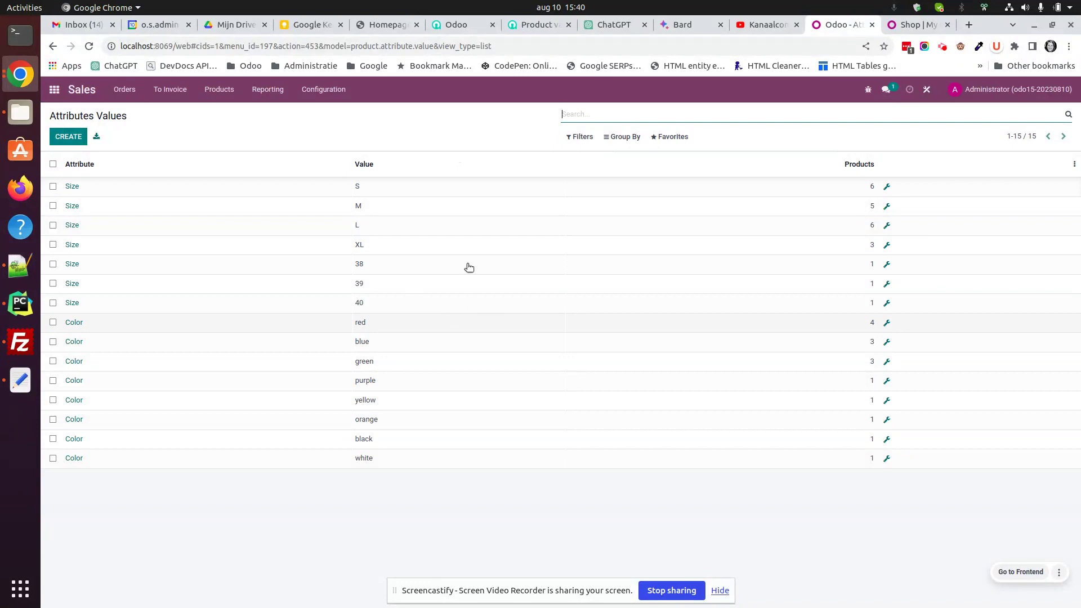
click(316, 91)
click(358, 187)
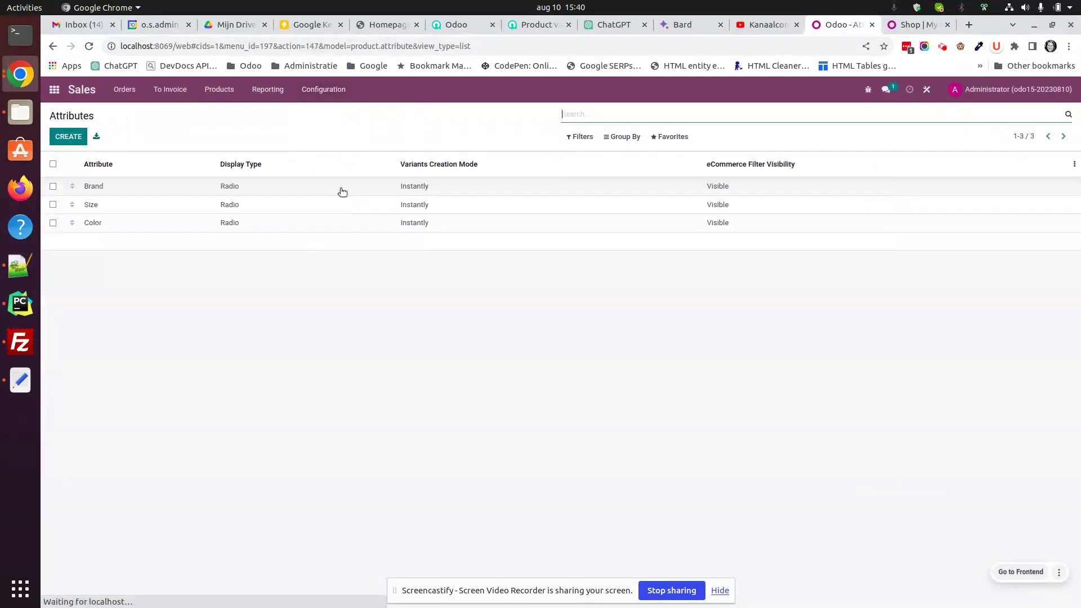
click(147, 206)
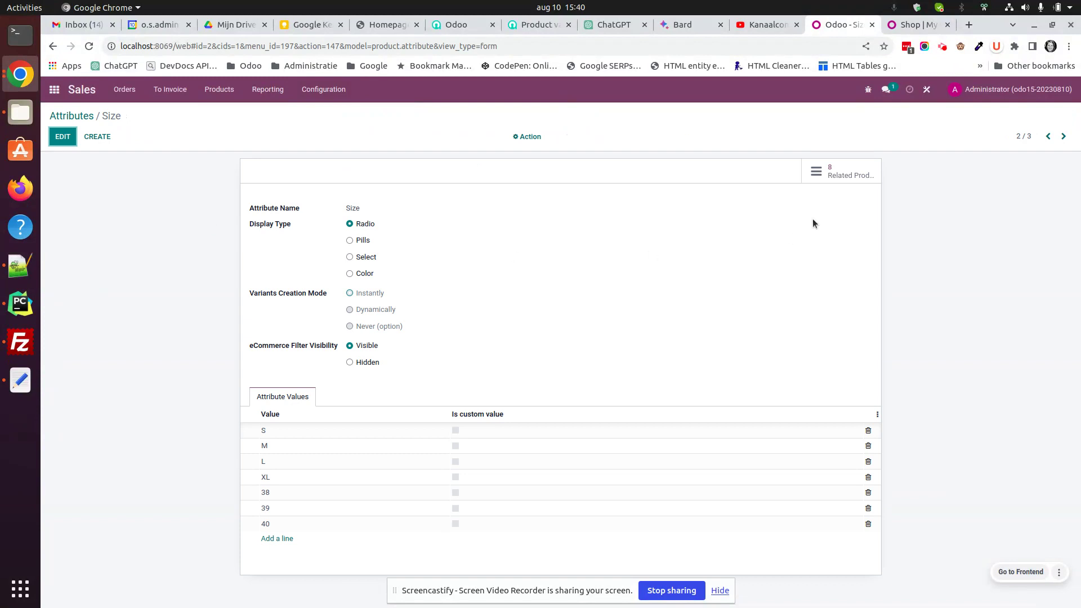
click(1063, 136)
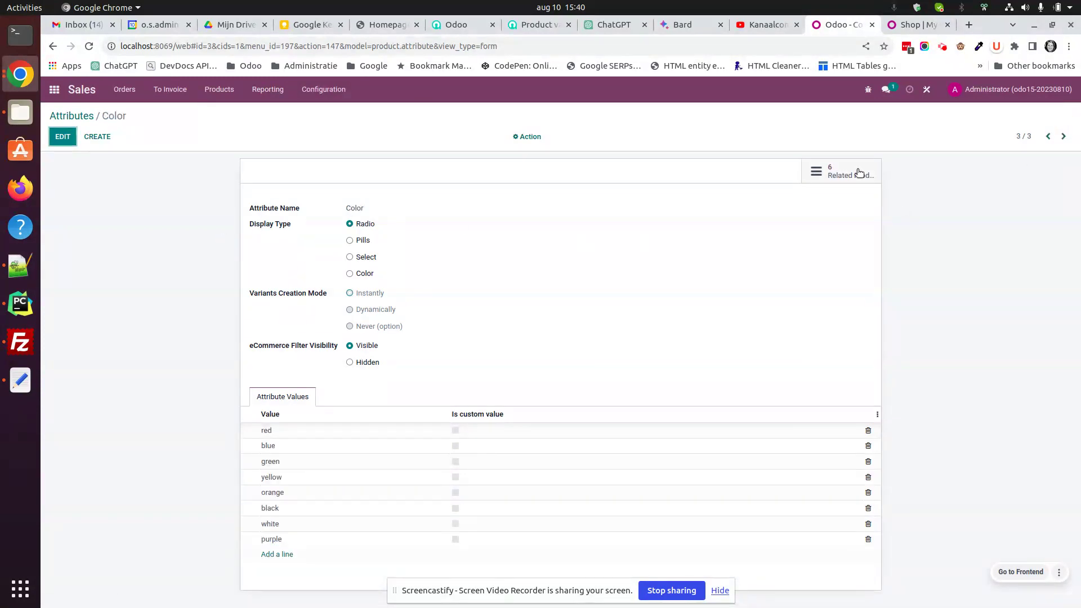
- From the Attributes Values list, check which products use the colour red, then return to it
click(324, 89)
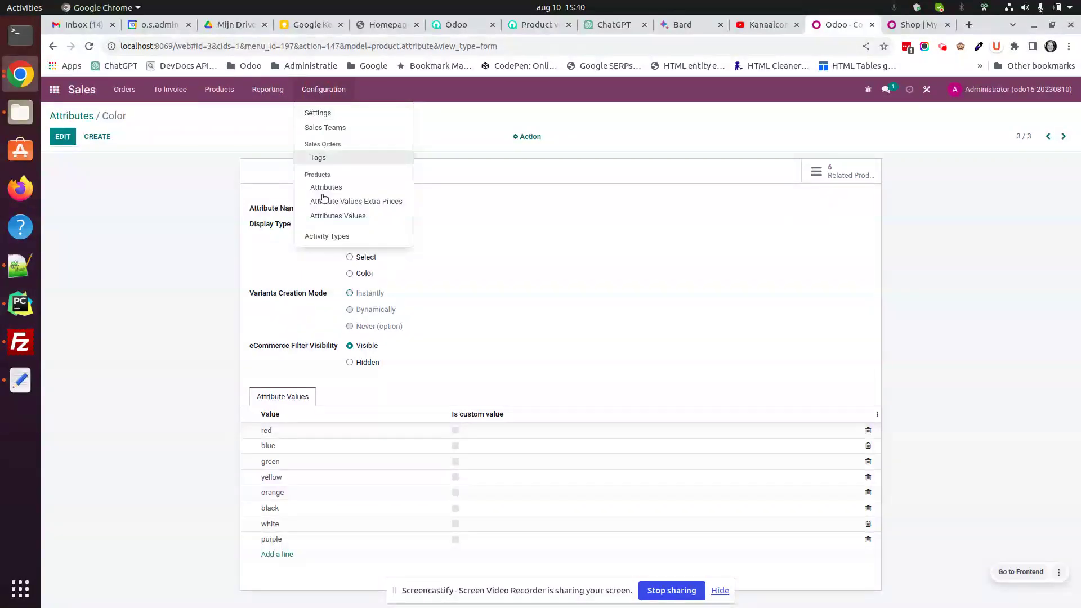
click(327, 216)
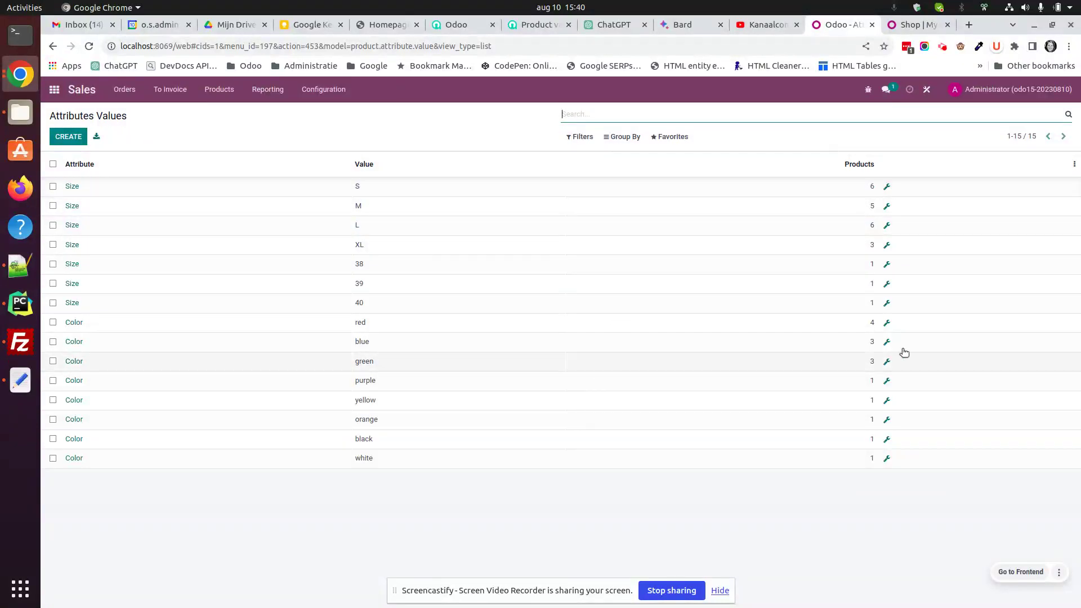
click(888, 323)
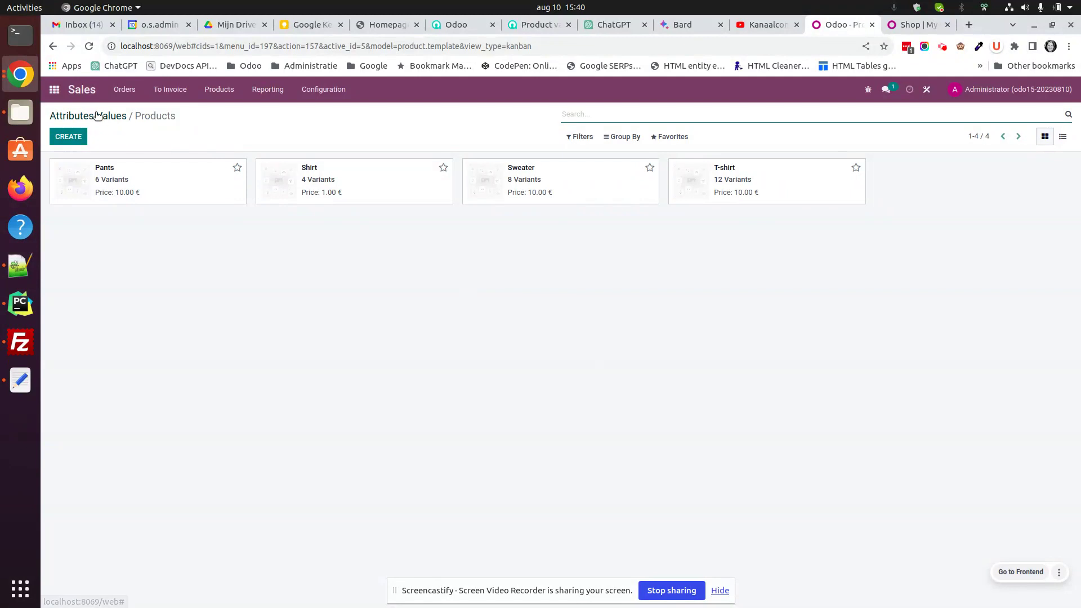
click(107, 116)
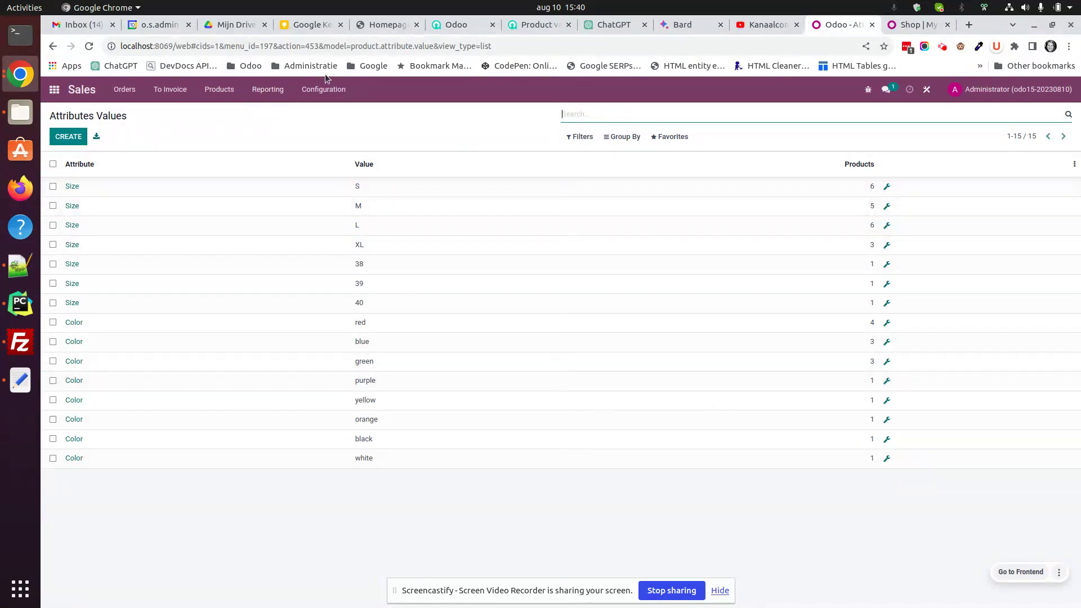
click(319, 90)
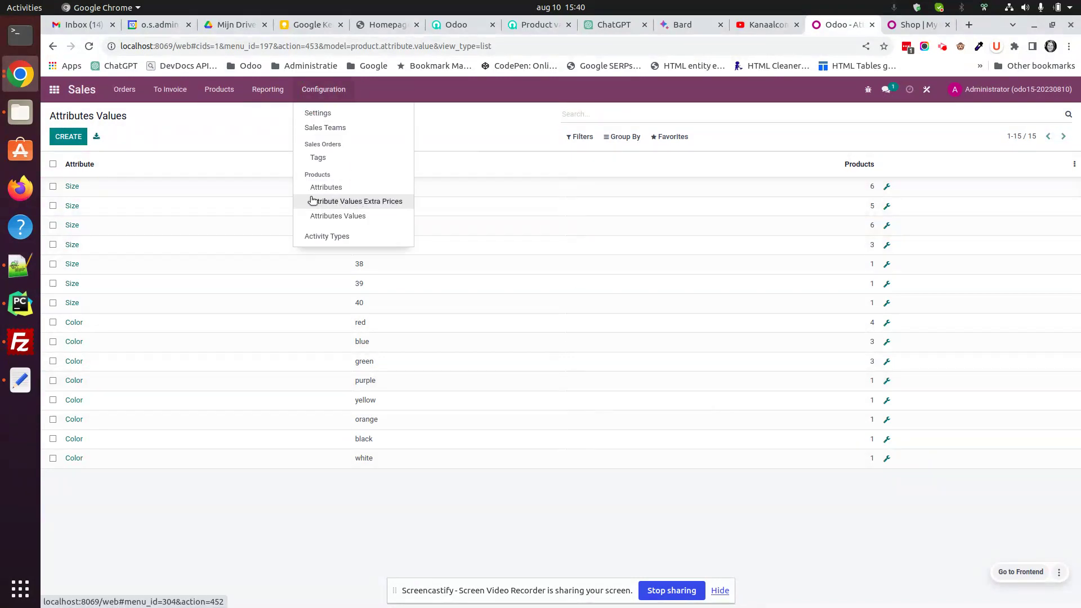
- View the extra prices list, then open Pants' Size values: S at 0.00 €, L at 5.00 €
click(371, 203)
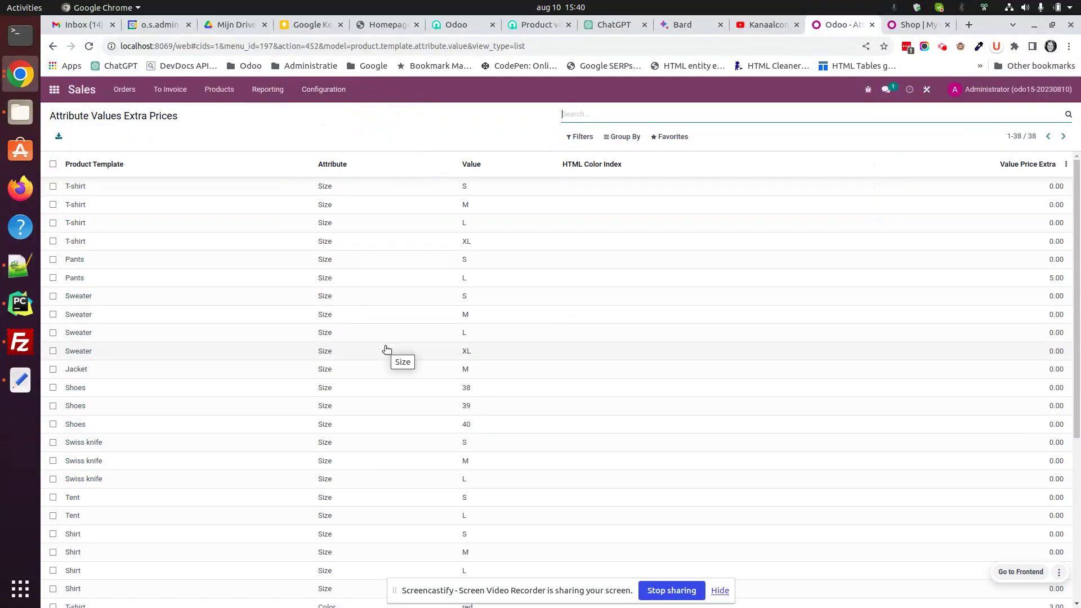
click(229, 90)
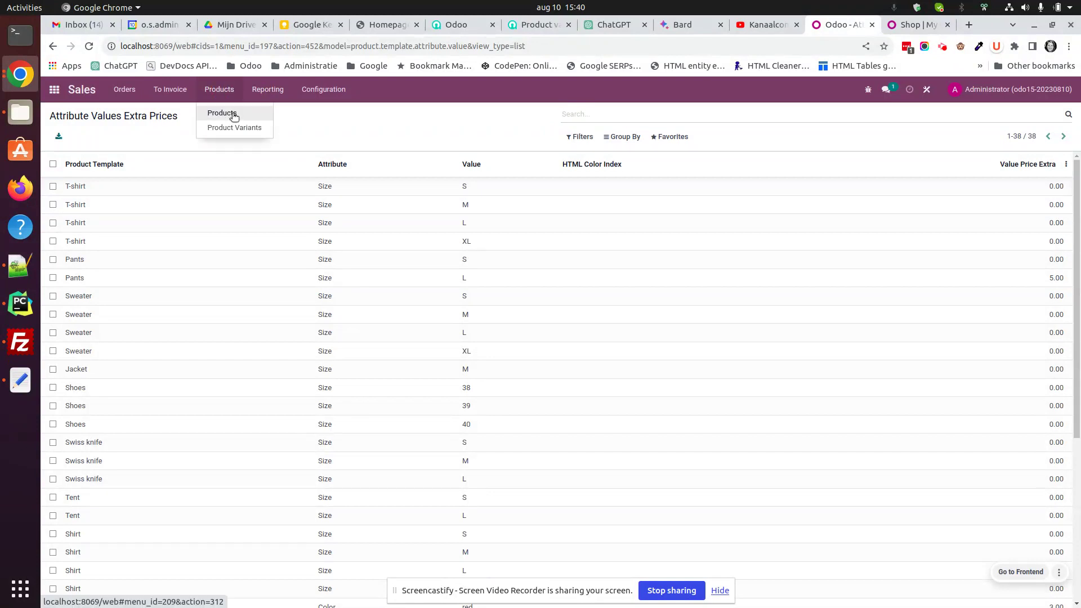
click(234, 114)
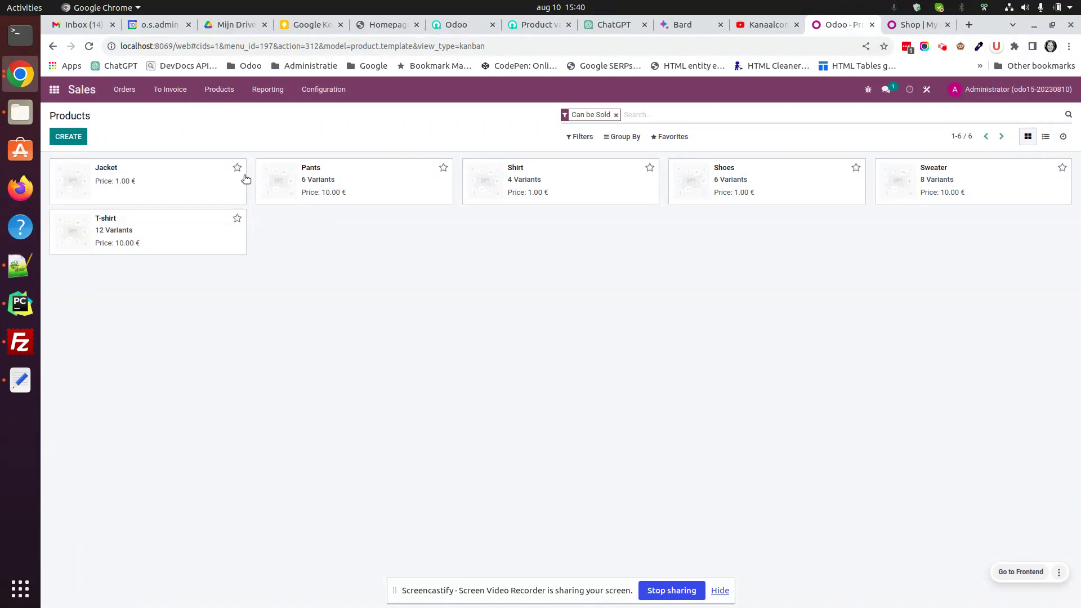
click(374, 182)
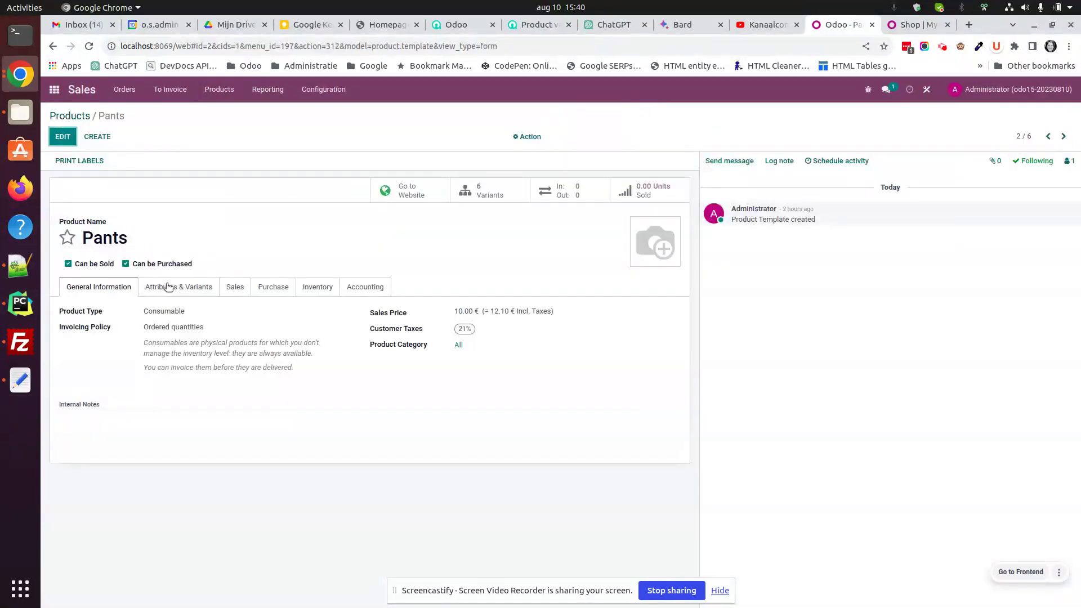
click(168, 287)
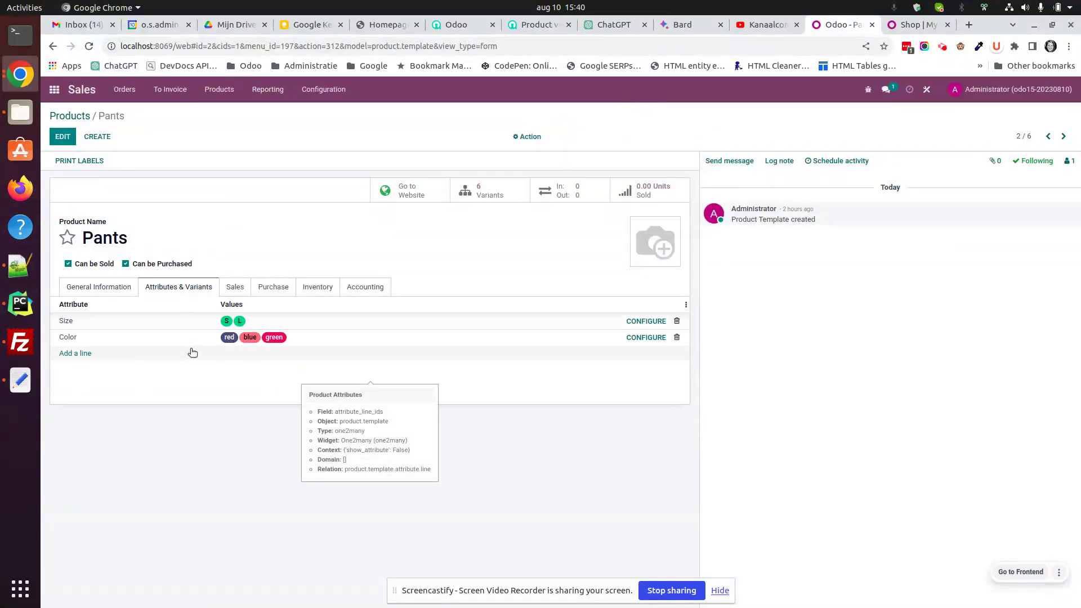
click(646, 321)
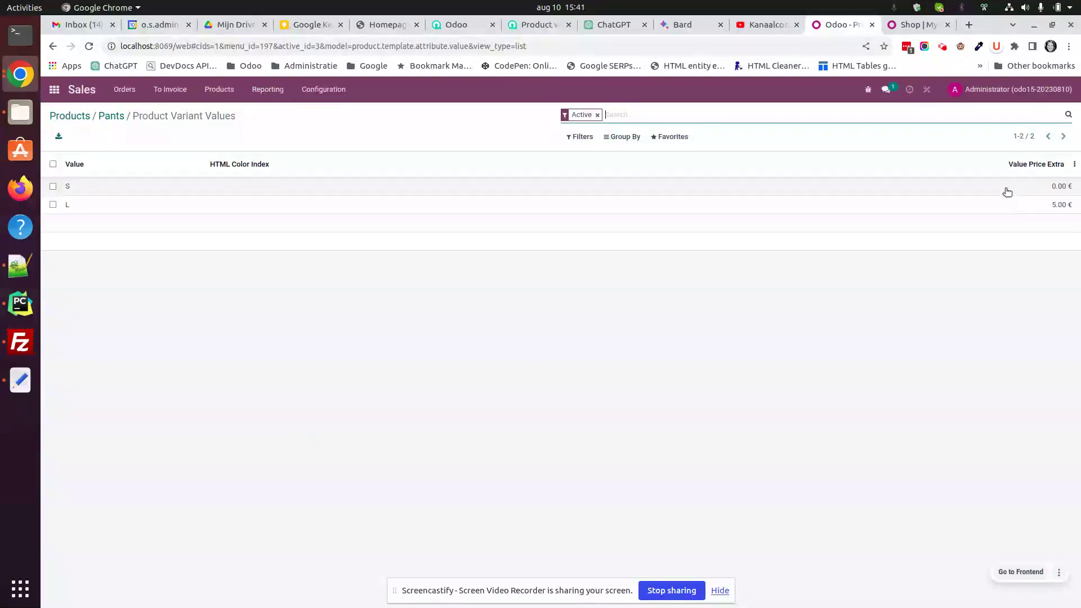
mouse_move(126, 173)
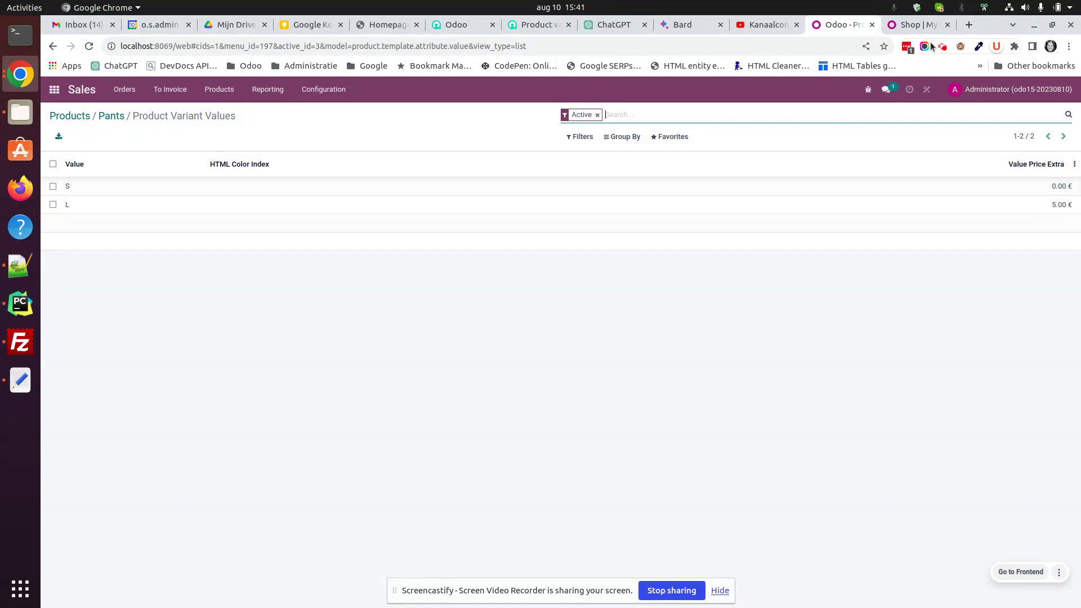
click(913, 25)
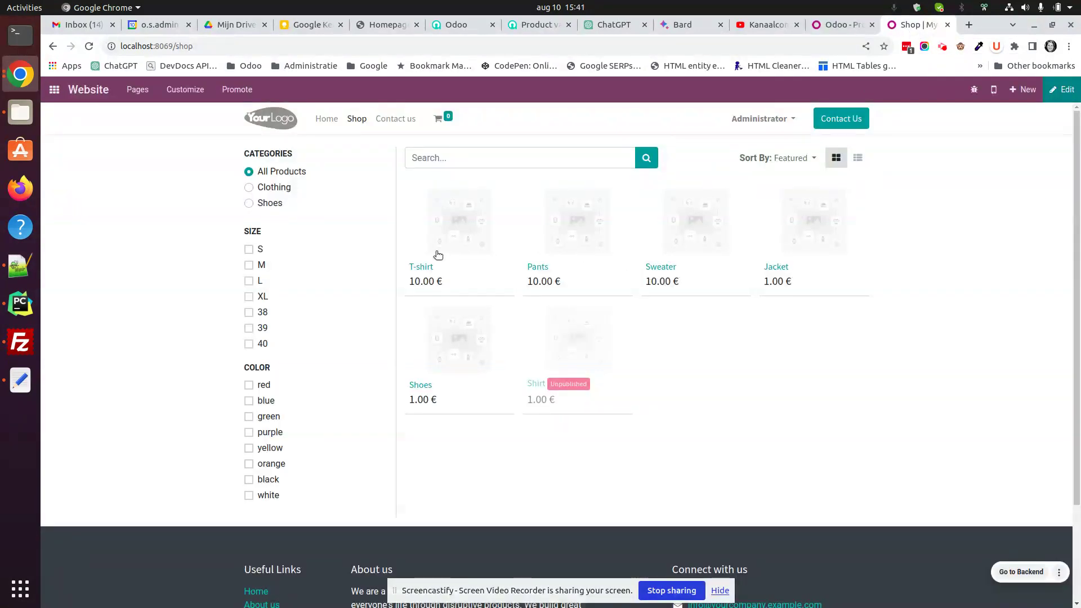
- In the shop, pick size L for Pants to confirm the 5.00 € surcharge, then reopen Attribute Values Extra Prices
click(609, 379)
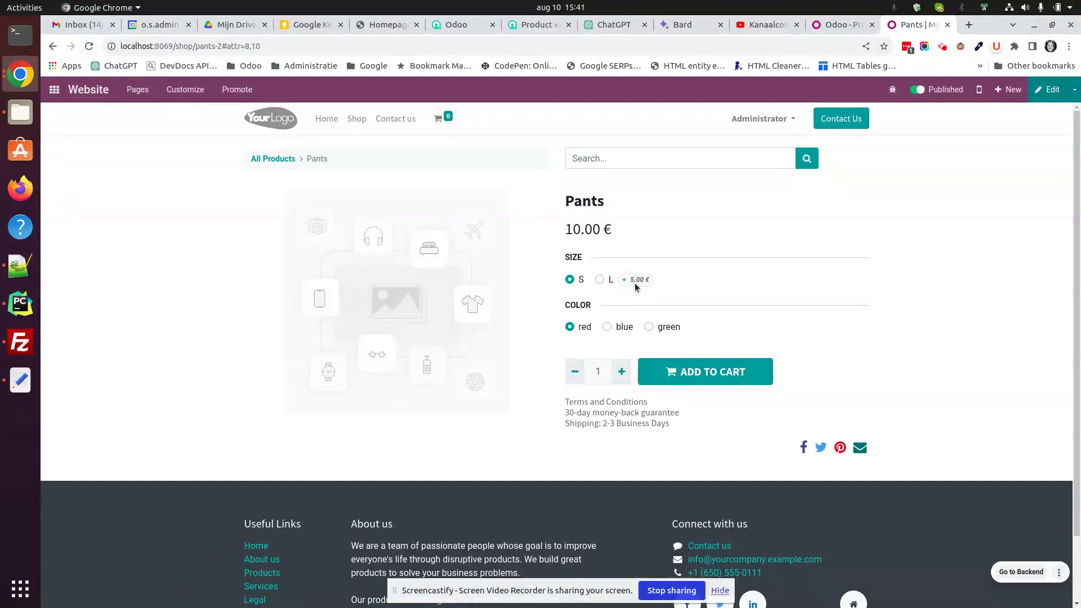
click(600, 280)
click(841, 24)
click(326, 90)
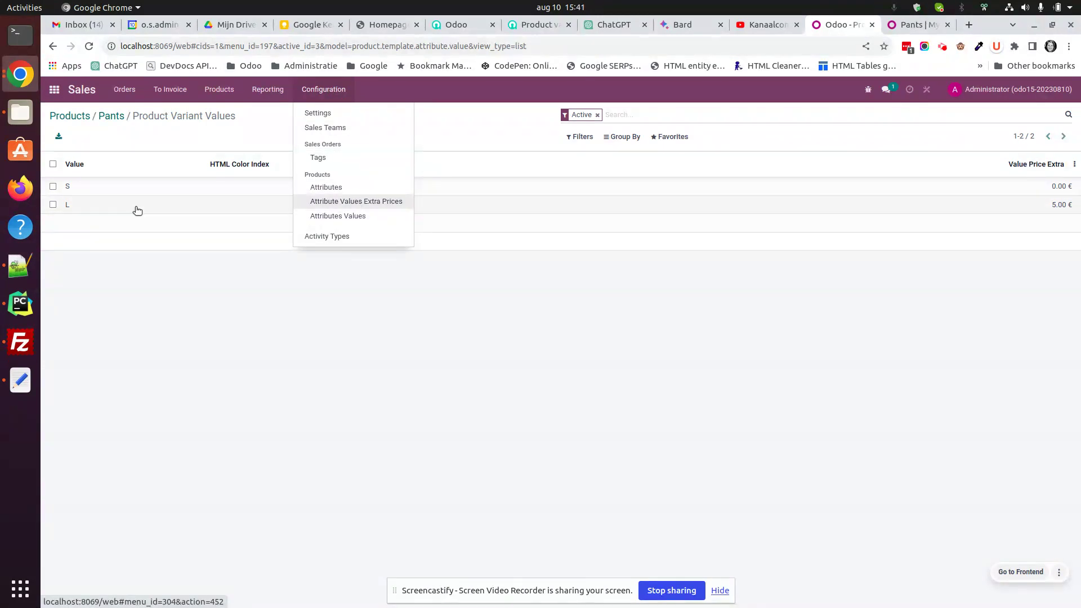
click(357, 204)
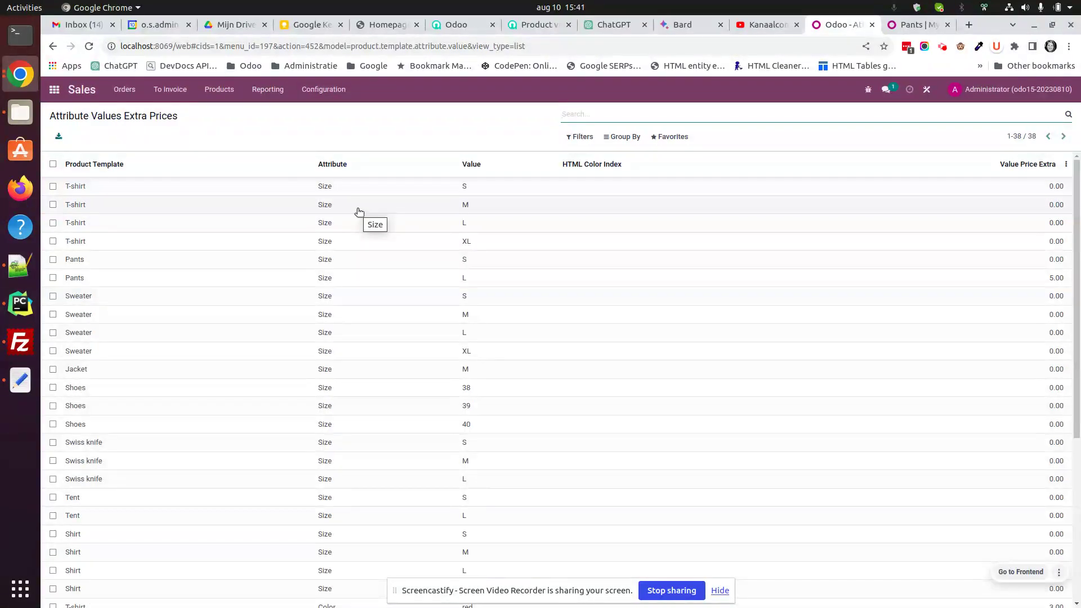
- Group the extra prices by Product Template and expand the Jacket, Pants and T-shirt groups
click(625, 137)
click(641, 161)
click(691, 159)
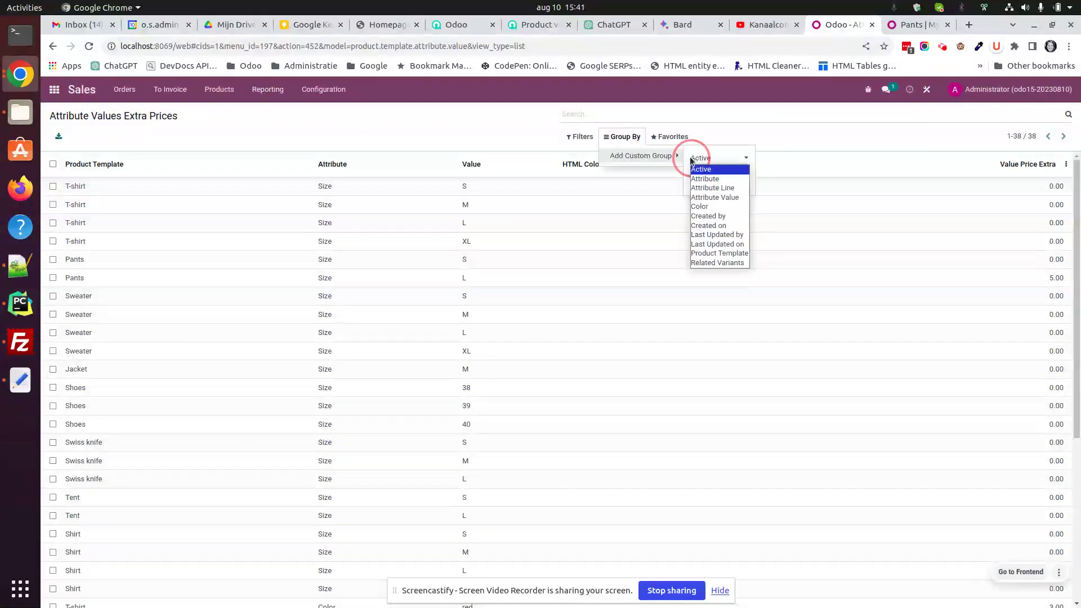
click(732, 253)
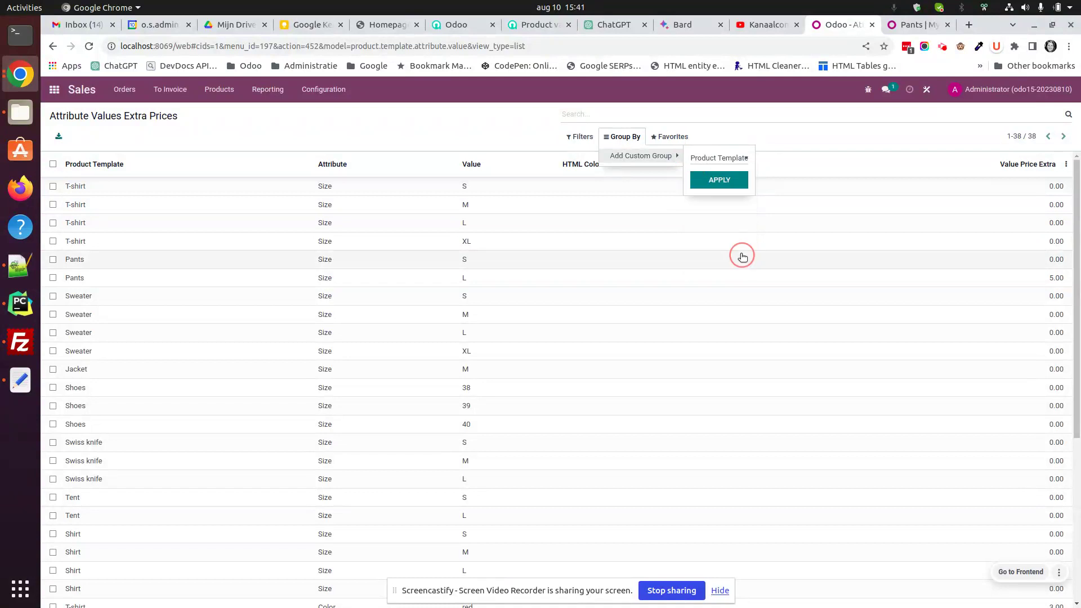
click(719, 179)
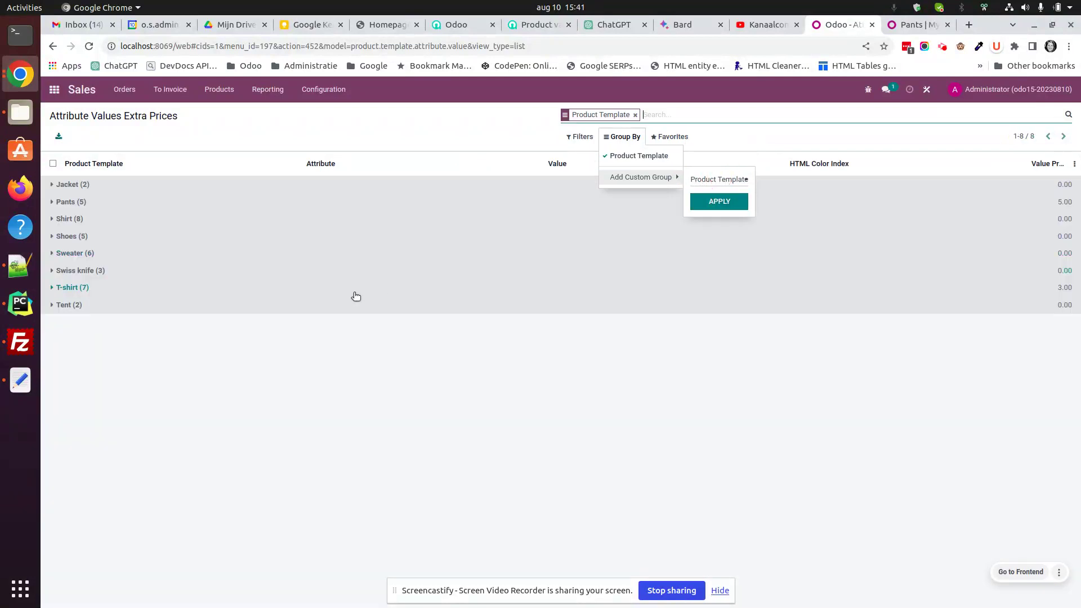
click(52, 186)
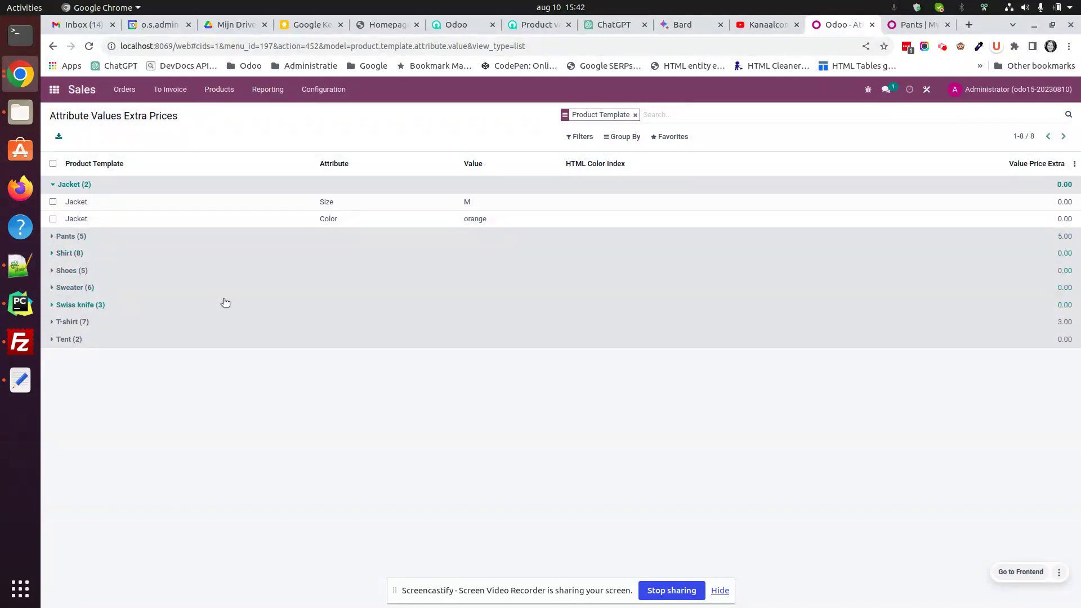
click(51, 237)
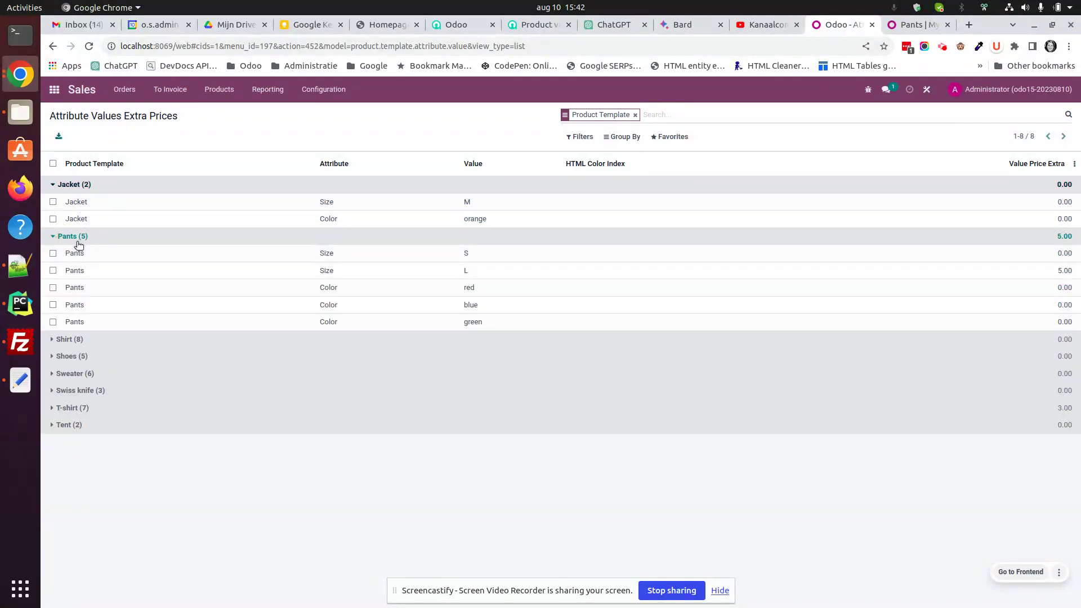
click(52, 408)
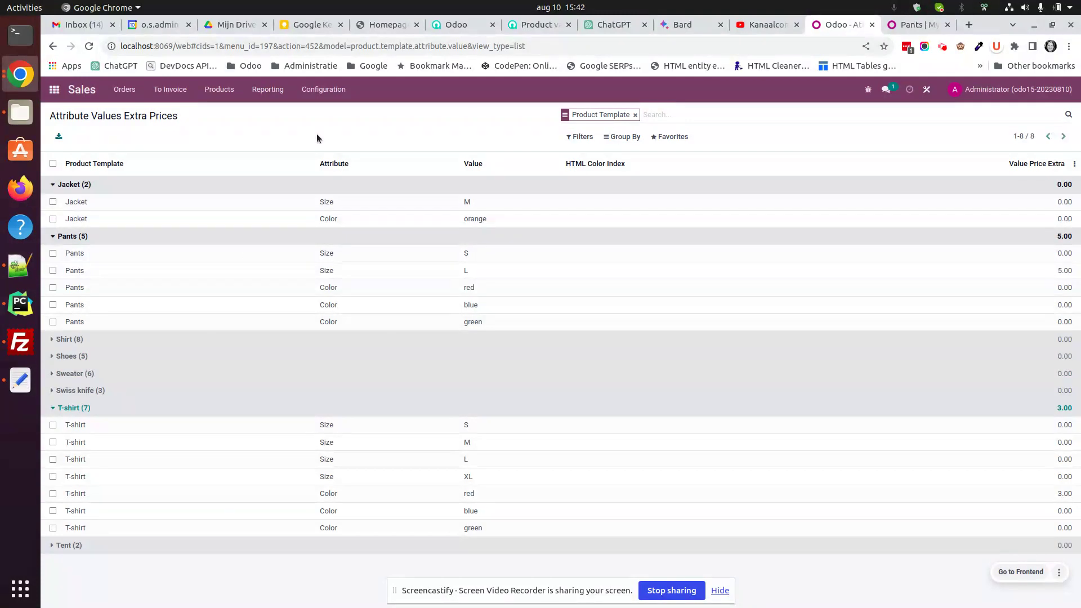
click(225, 91)
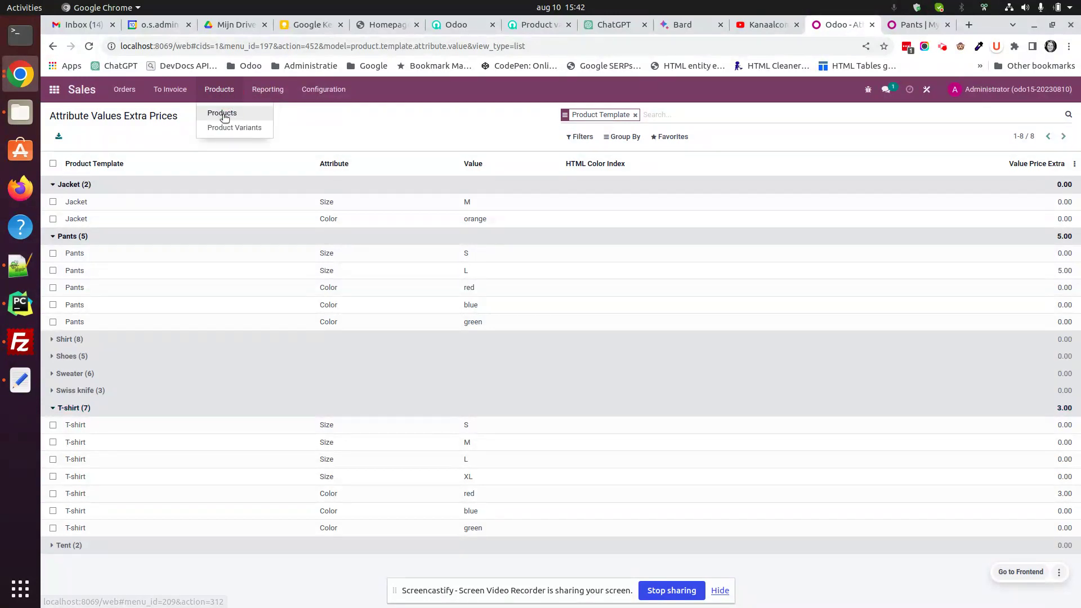
- Open the Pants (S, red) variant from the 6 Variants list and put it in edit mode
click(224, 109)
click(406, 185)
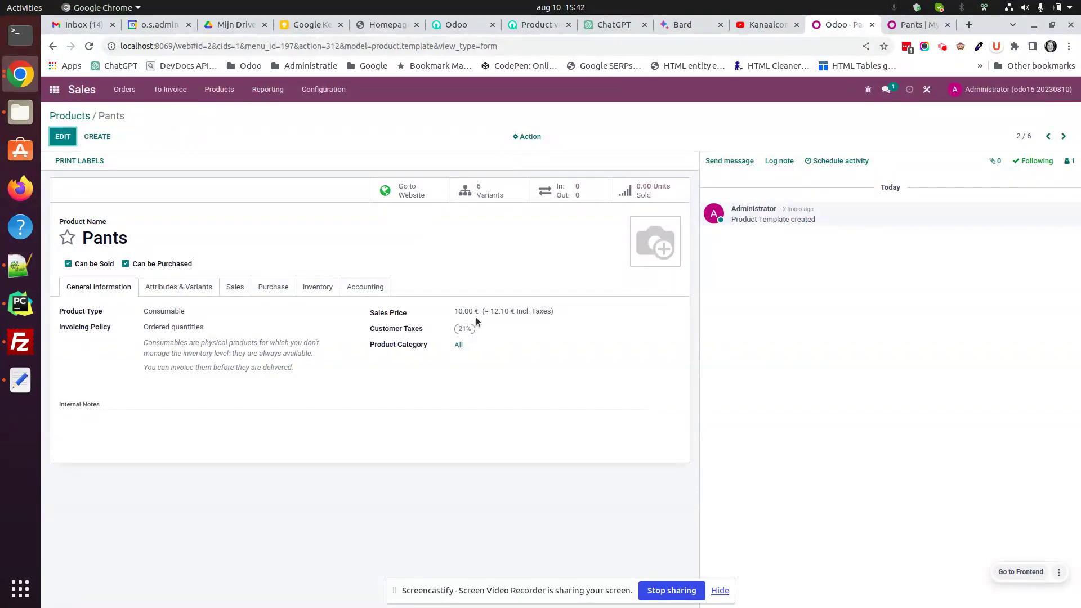
click(486, 190)
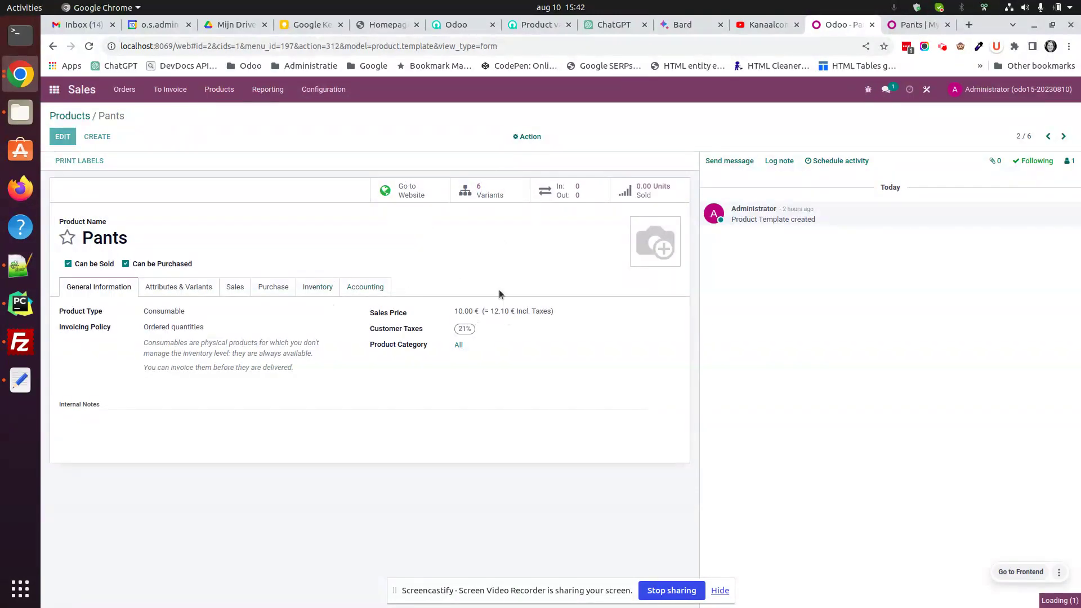
click(368, 192)
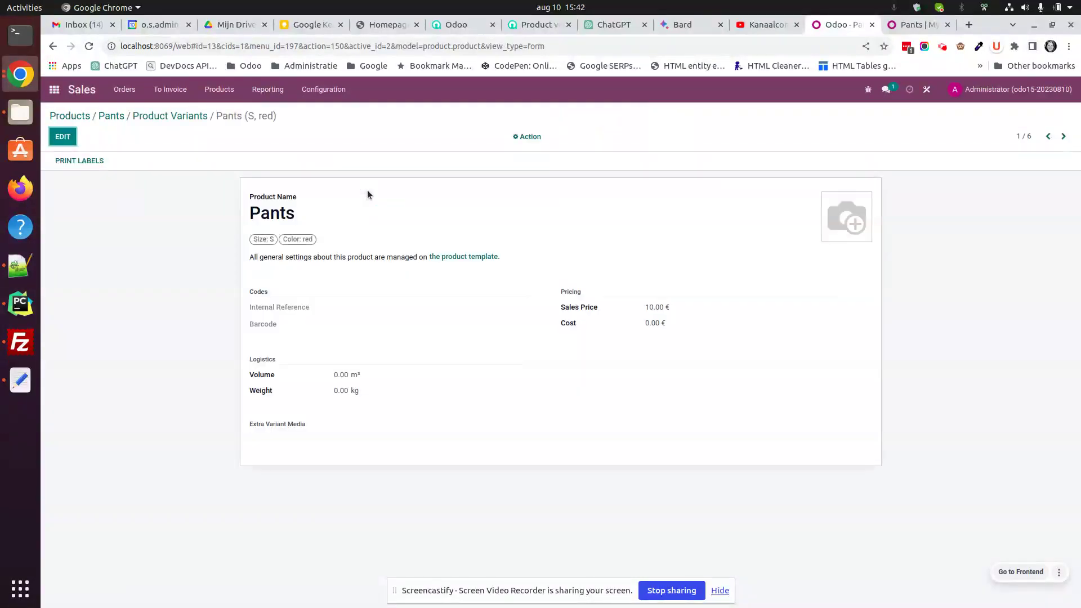
key(alt+a)
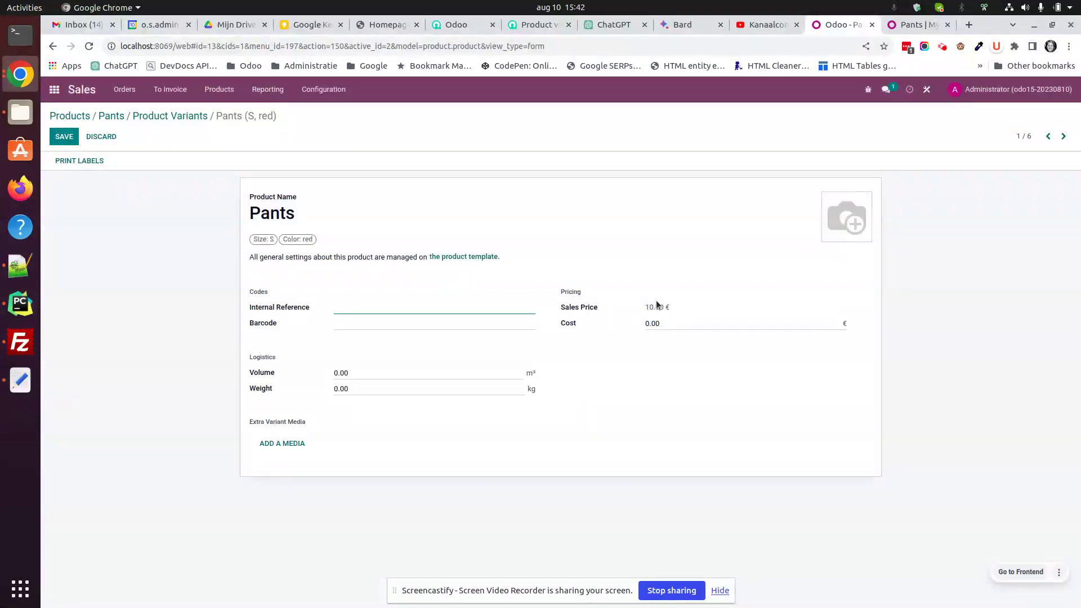
- Page through all six Pants variants, comparing 10.00 € size S against 15.00 € size L prices
click(1065, 137)
click(1065, 137)
click(1065, 137)
click(1065, 137)
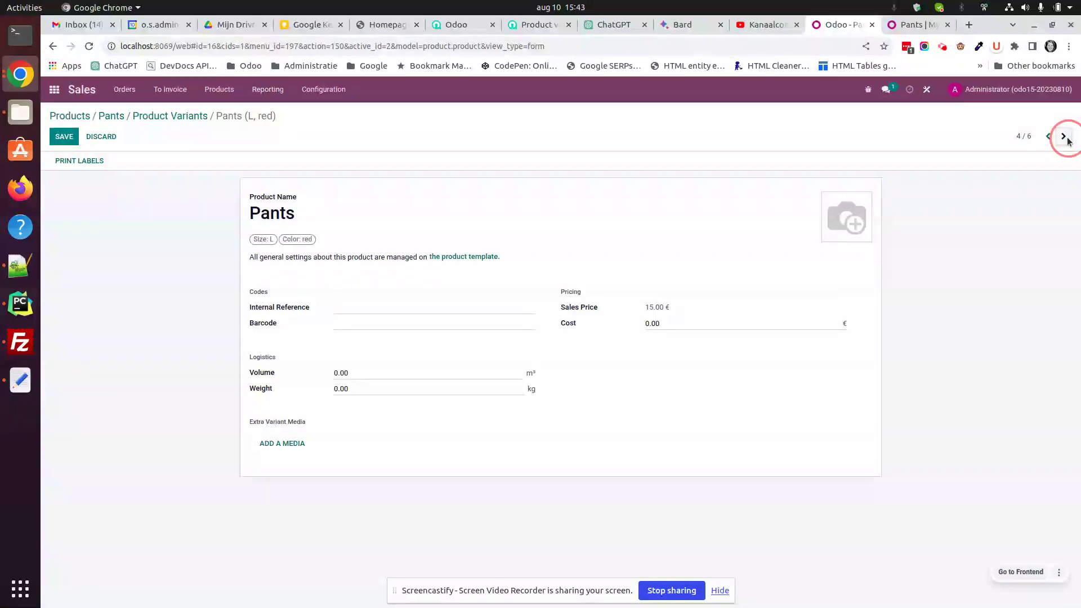
click(1065, 137)
click(1066, 138)
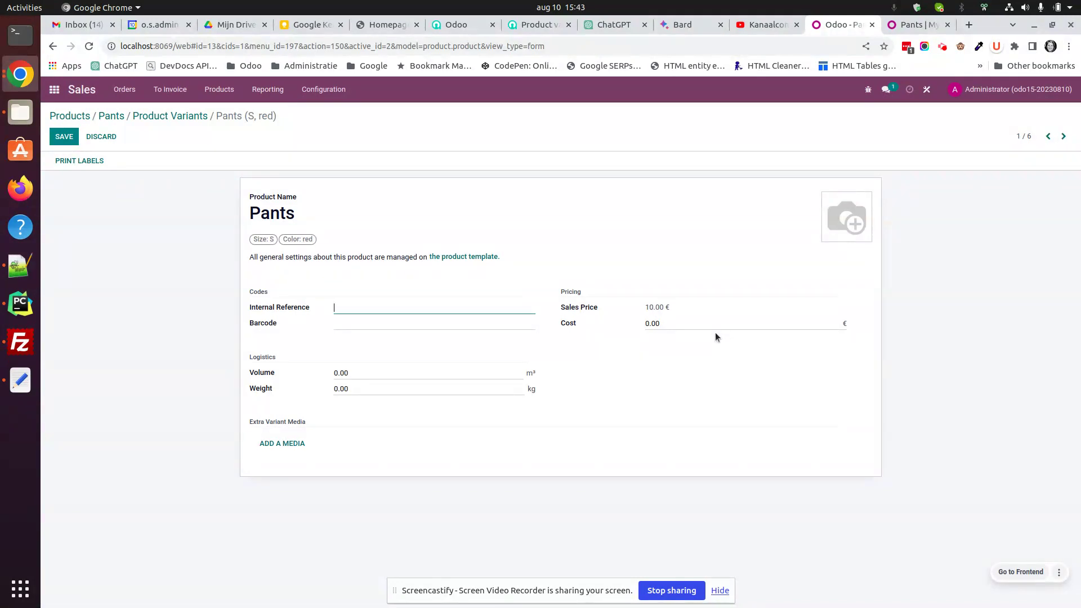
- In Sales settings, search 'price', enable Pricelists with Advanced price rules, and save
click(336, 88)
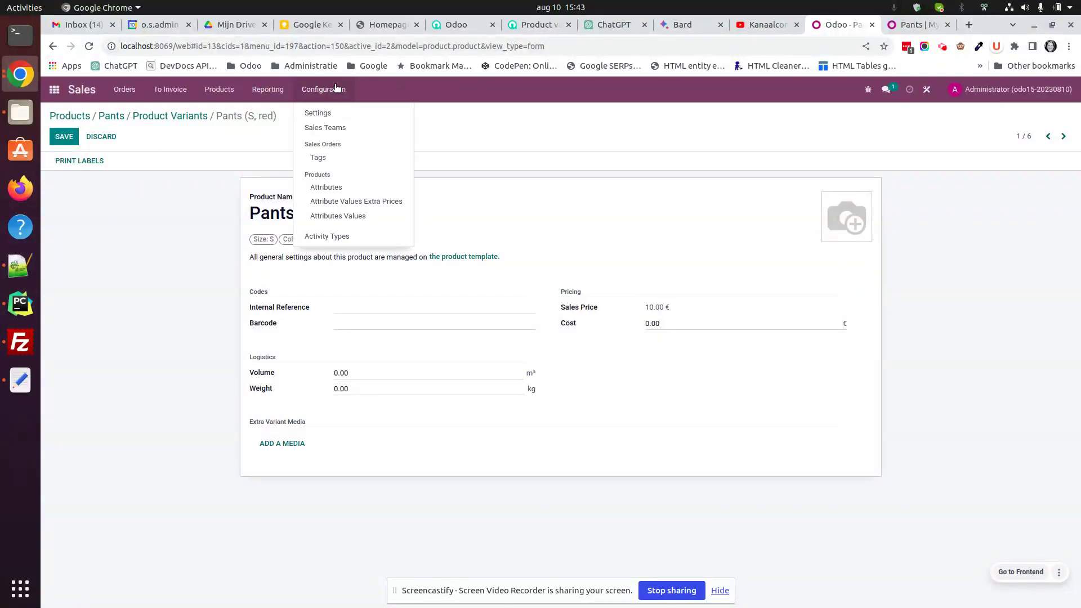
click(317, 112)
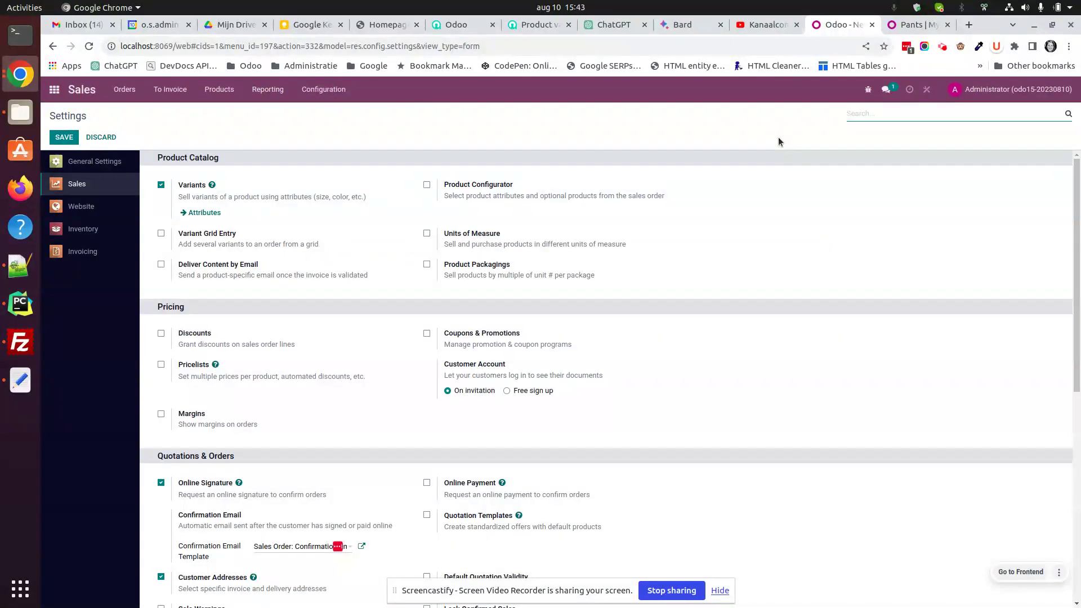
text(price)
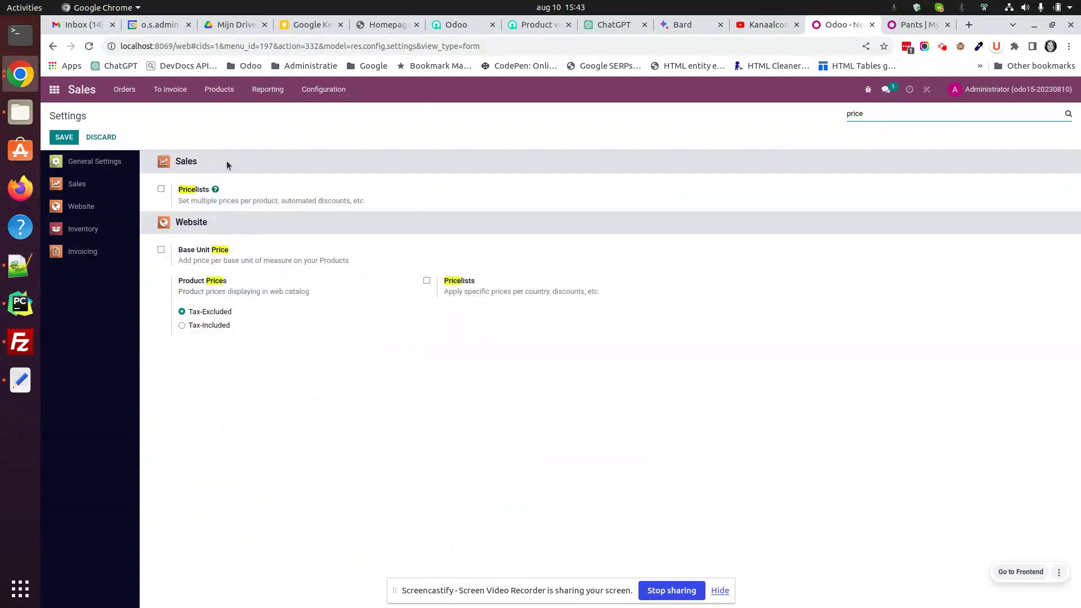
click(161, 189)
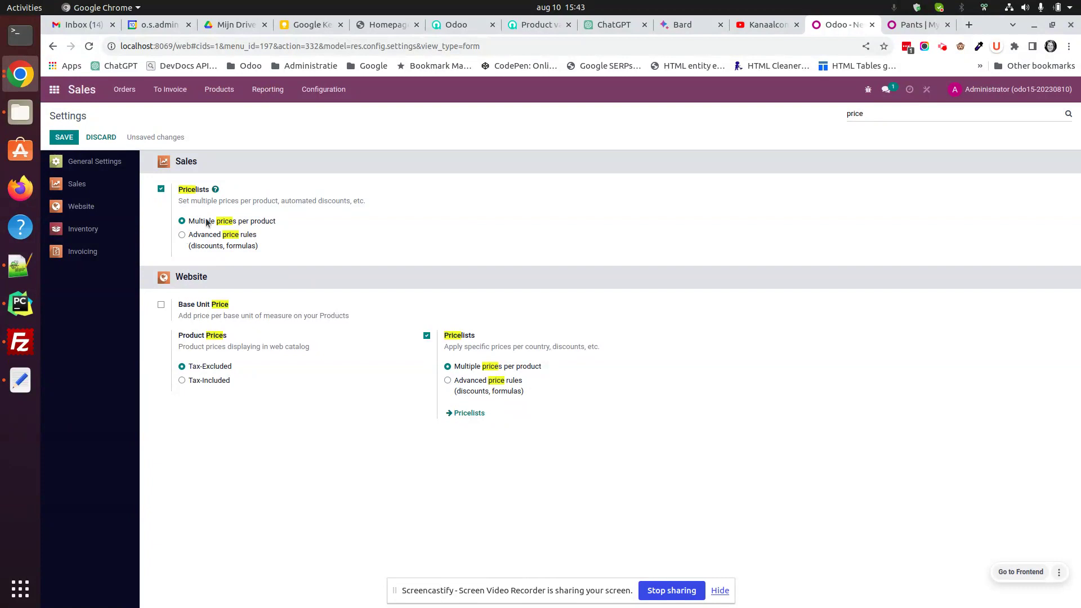
click(182, 234)
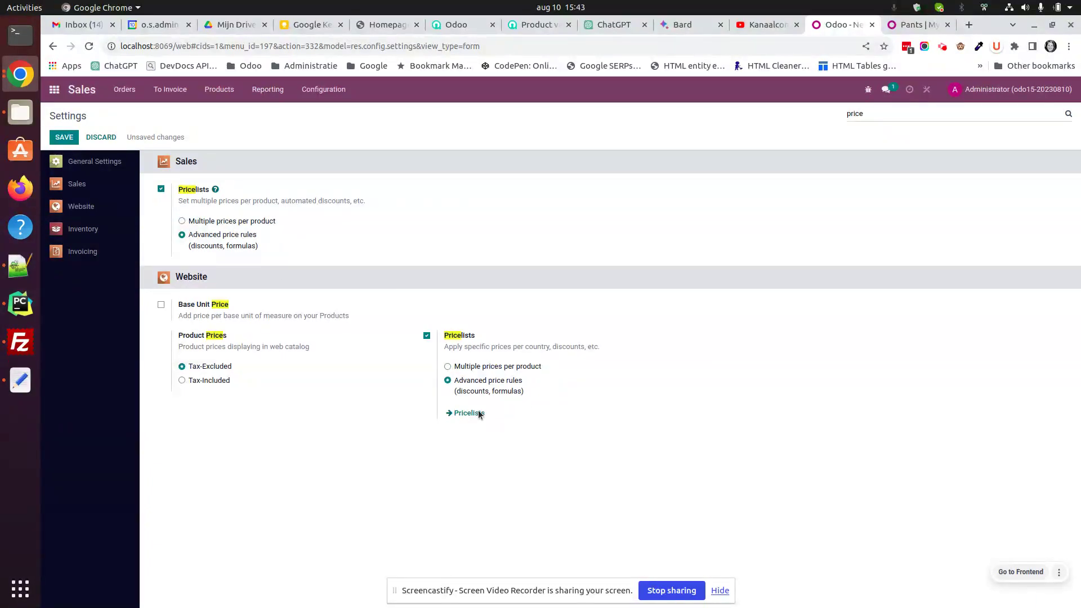
click(62, 137)
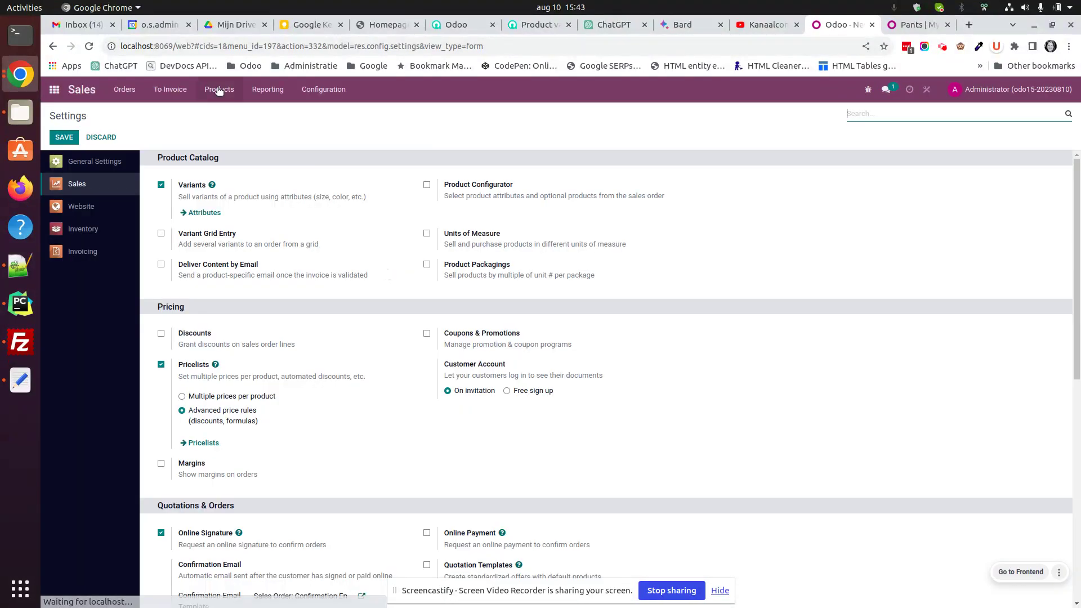
click(219, 89)
- Go from the products overview through Jacket's variants to the Pants product
click(224, 118)
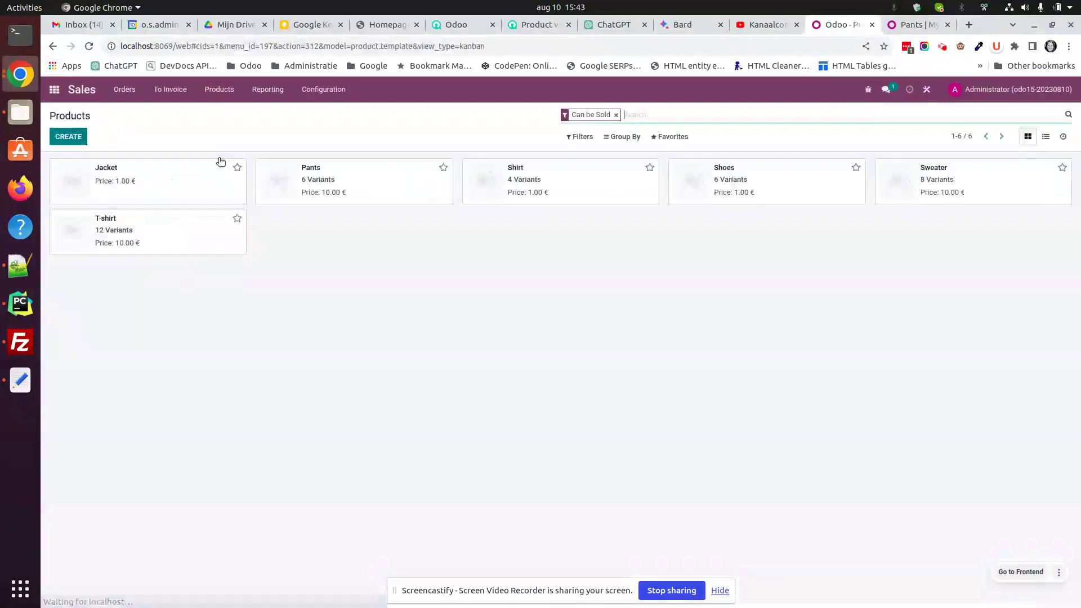
click(184, 179)
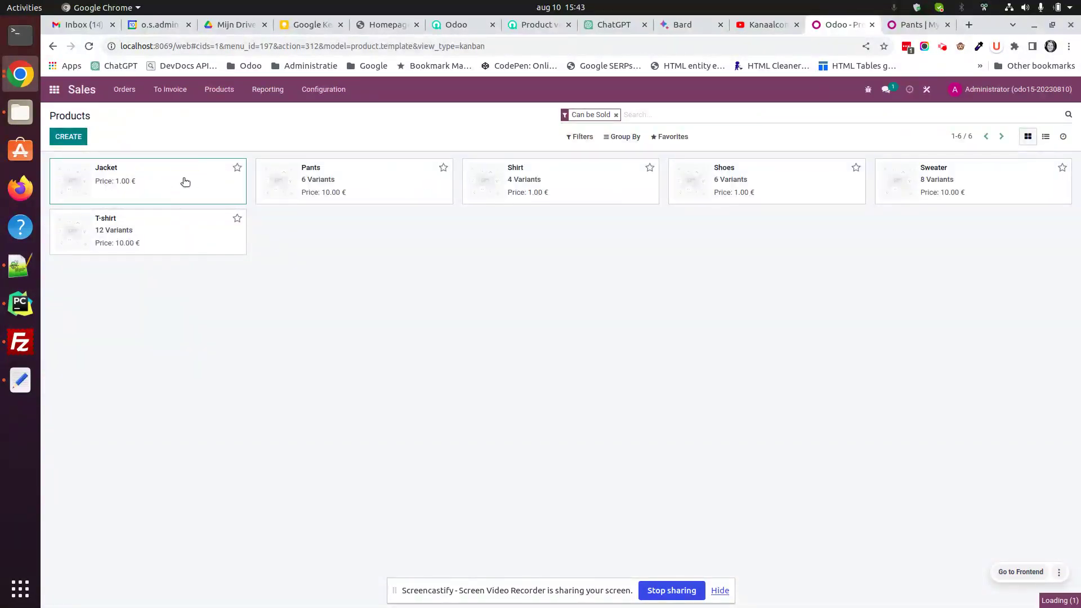
click(179, 287)
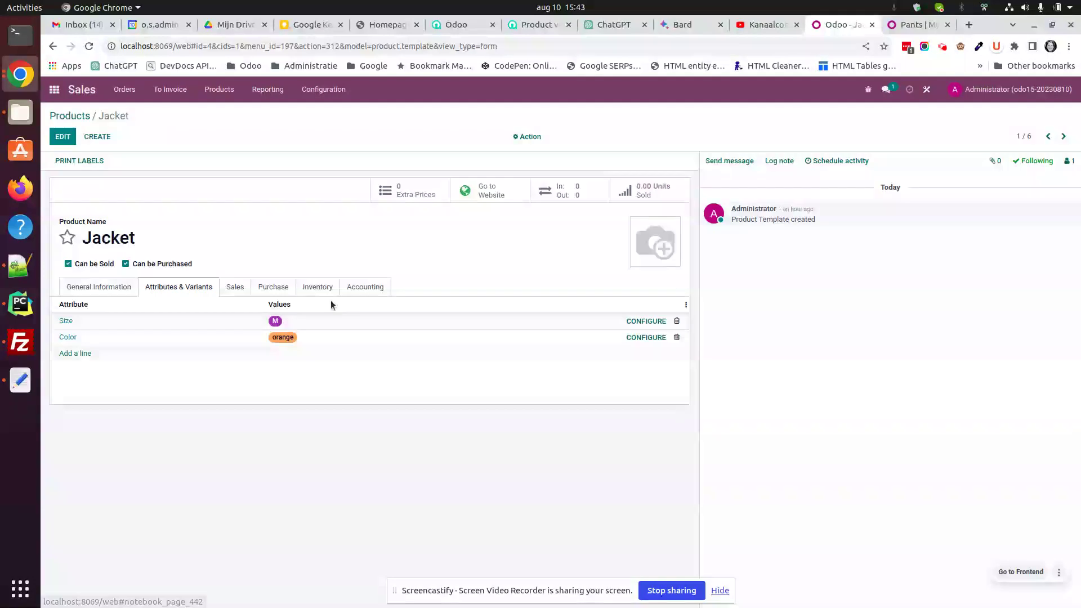
click(1064, 137)
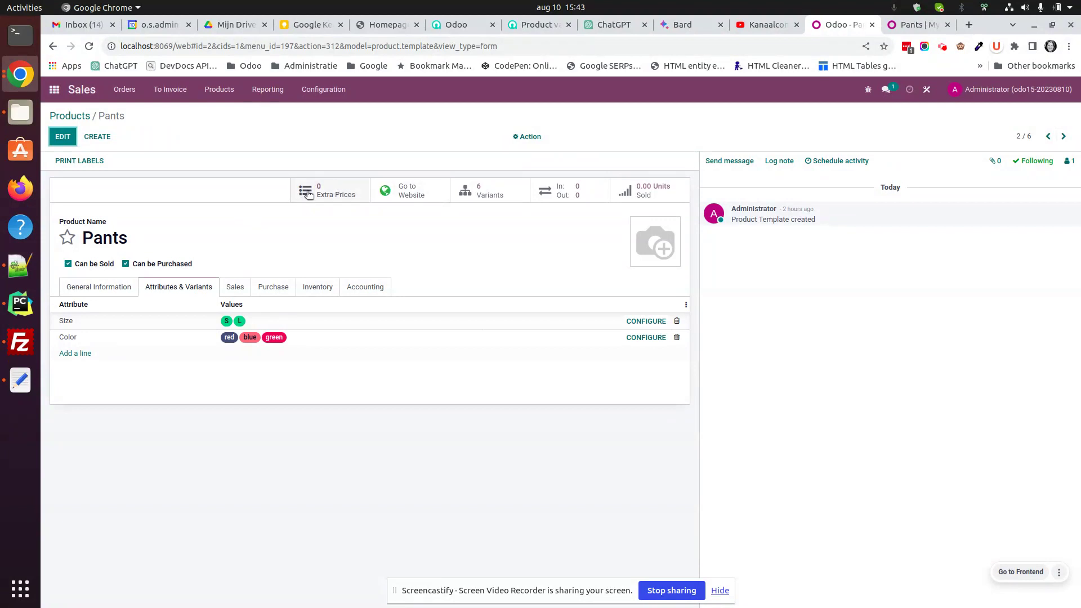
- Add an extra price rule pricing Pants (S, red) at 7.00
click(331, 190)
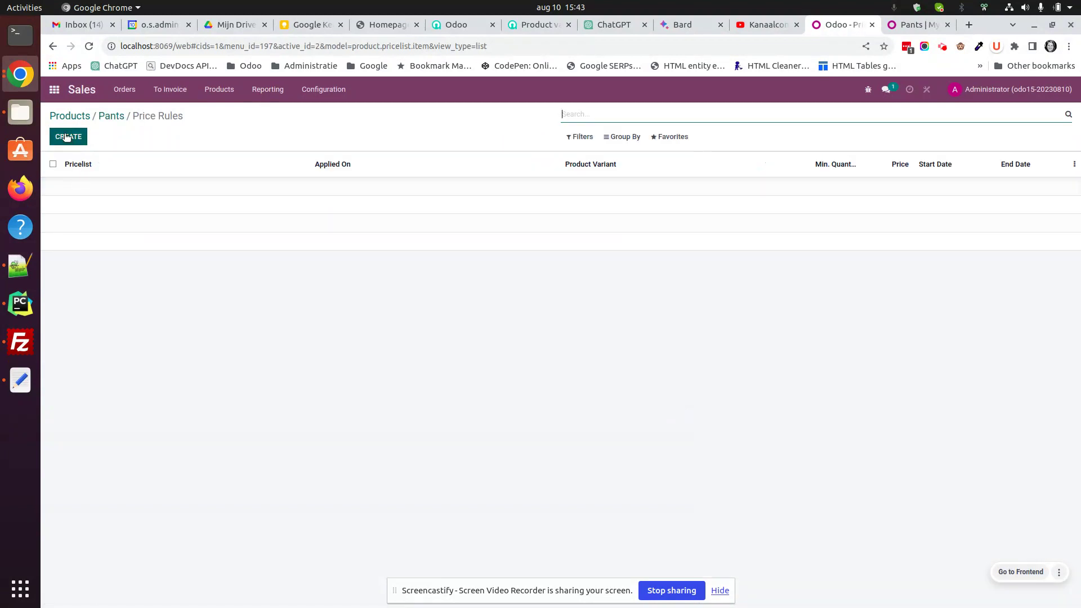
click(66, 137)
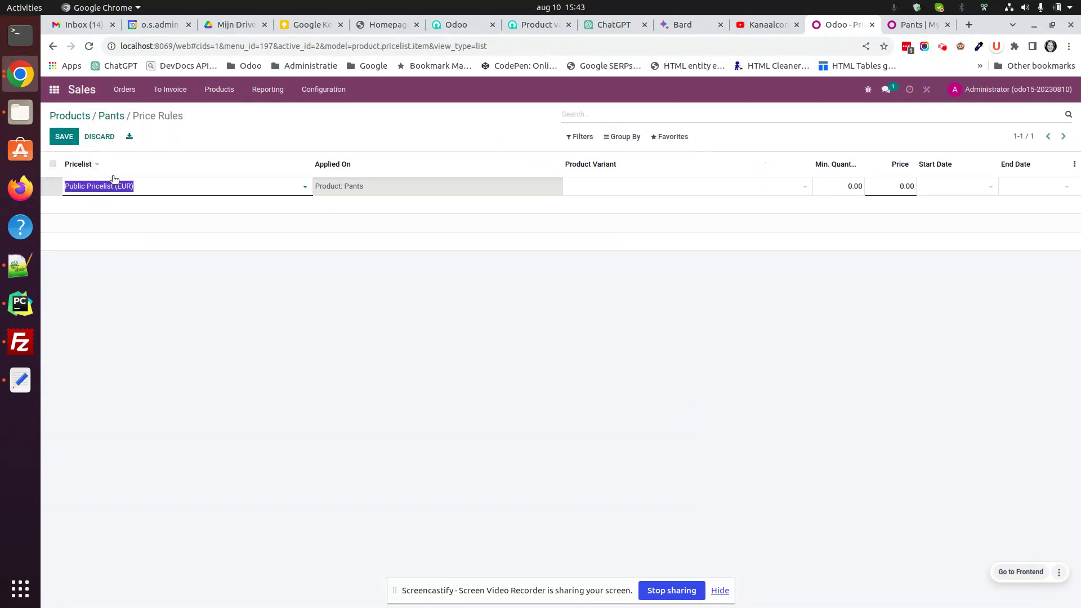
click(617, 188)
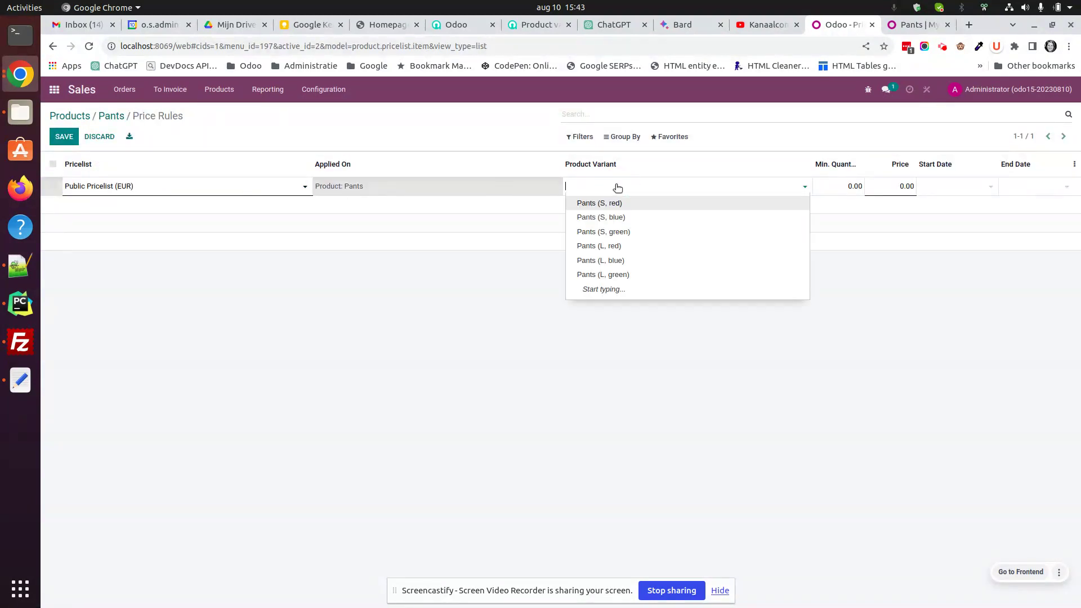
click(646, 205)
click(890, 185)
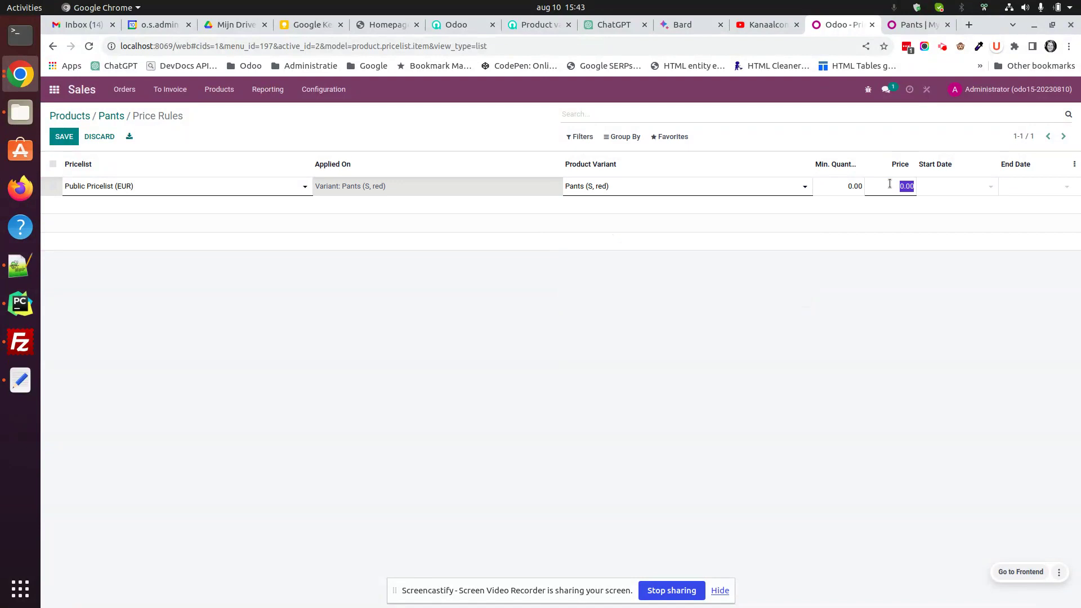
text(7)
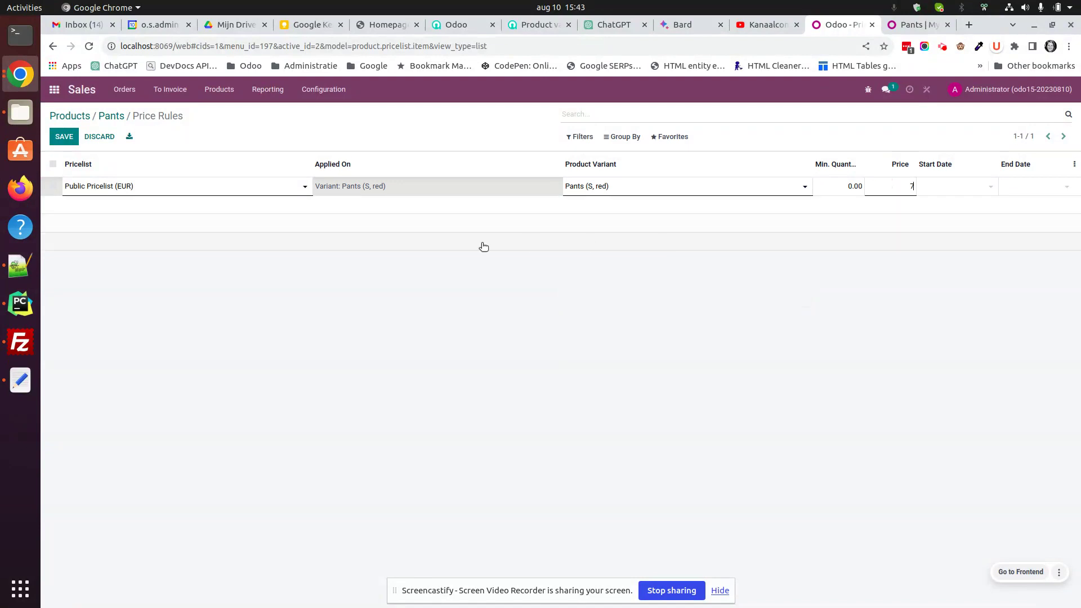
click(64, 136)
- Add a second rule pricing Pants (S, blue) at 8.00
click(64, 137)
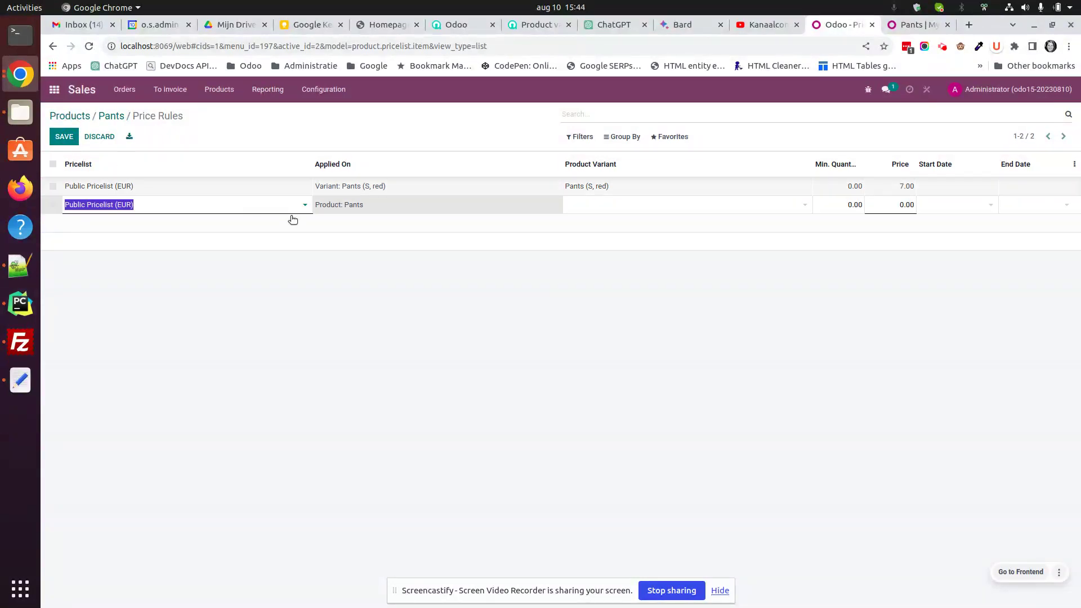
click(652, 210)
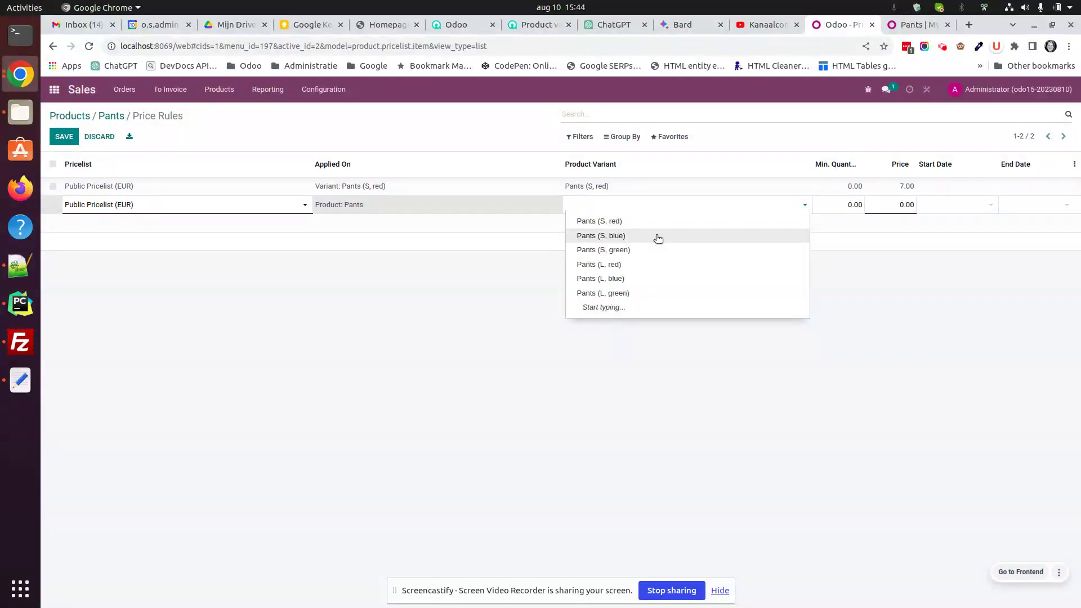
click(657, 236)
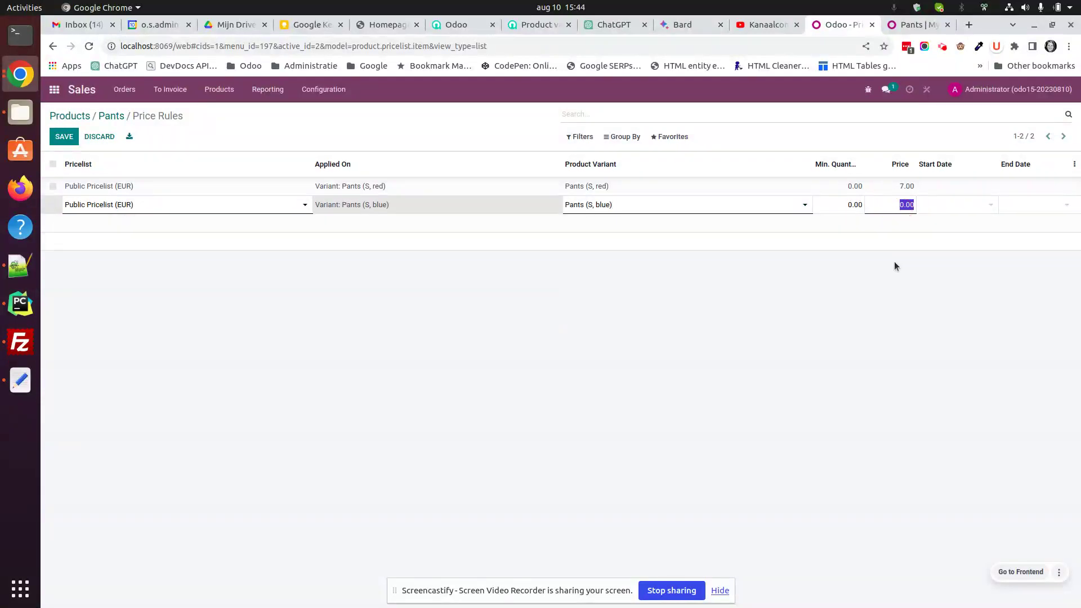
text(8)
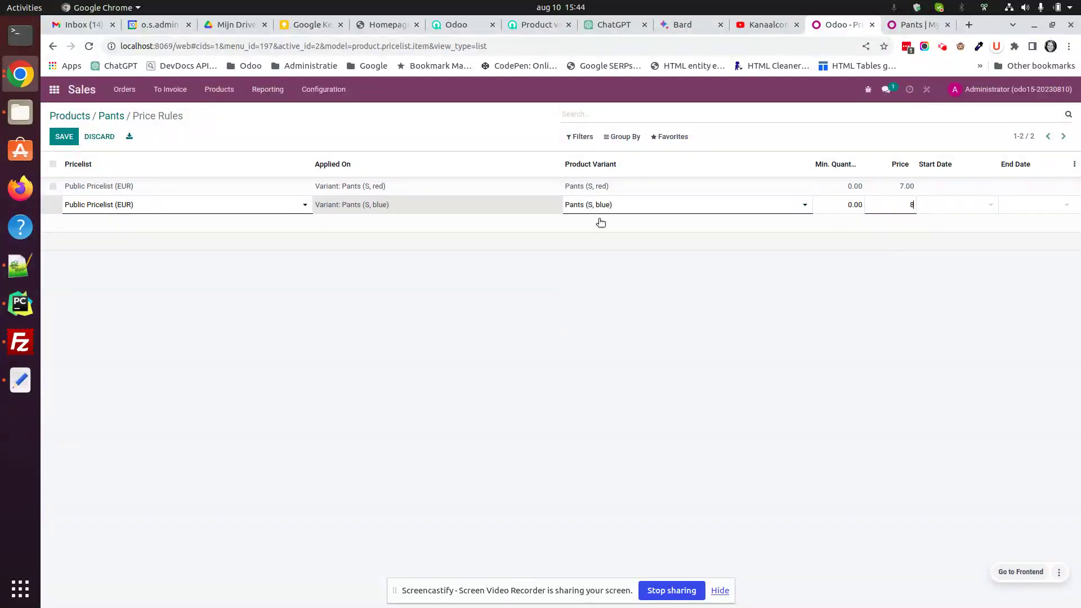
click(64, 137)
- Reload the shop's Pants page and check size S prices in blue and green
click(910, 26)
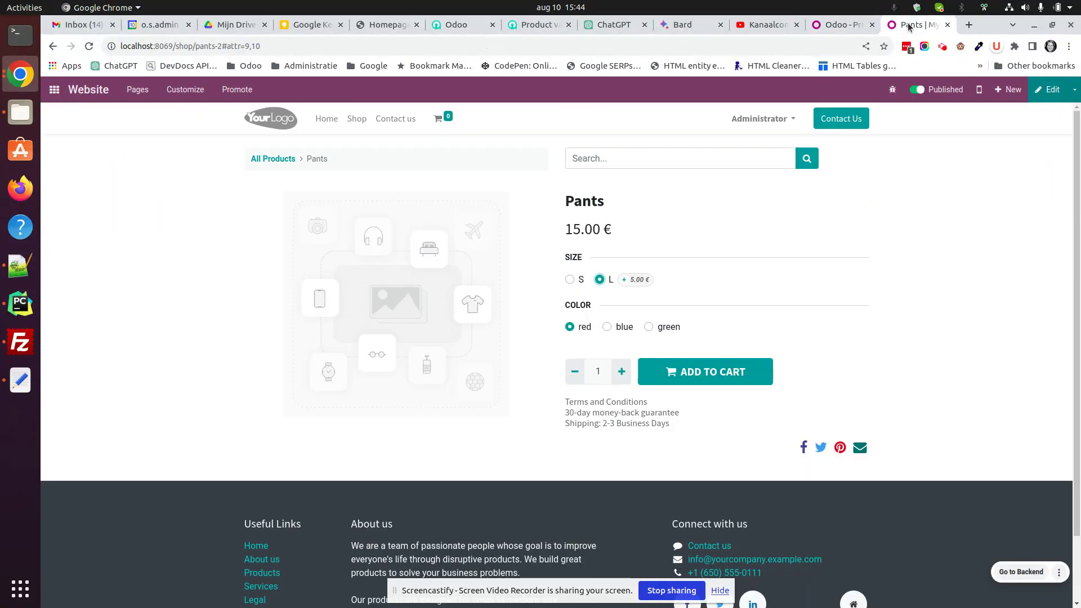
click(90, 46)
click(571, 280)
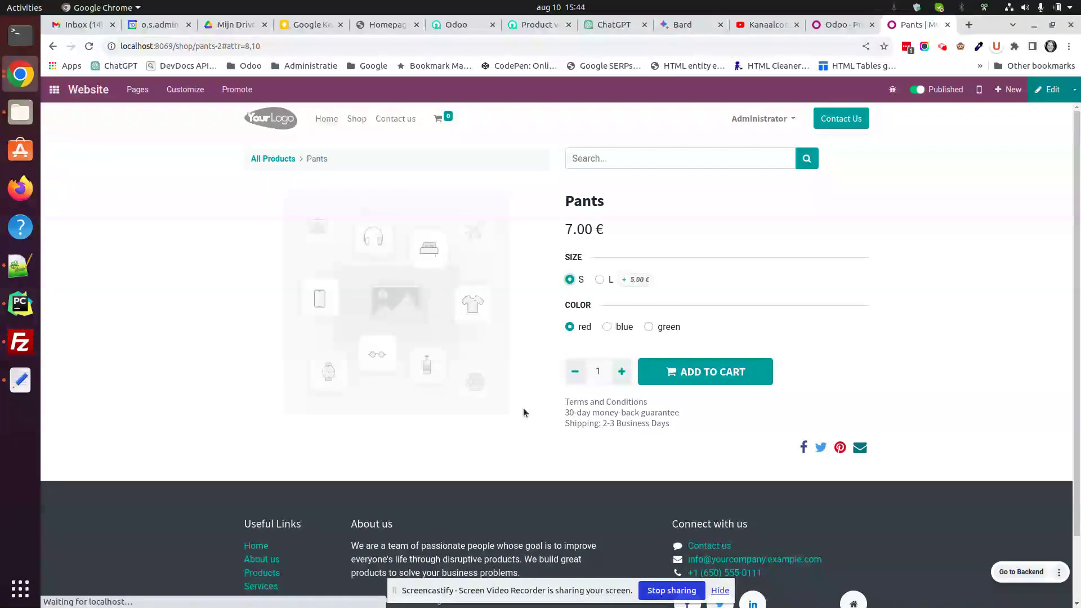
click(606, 328)
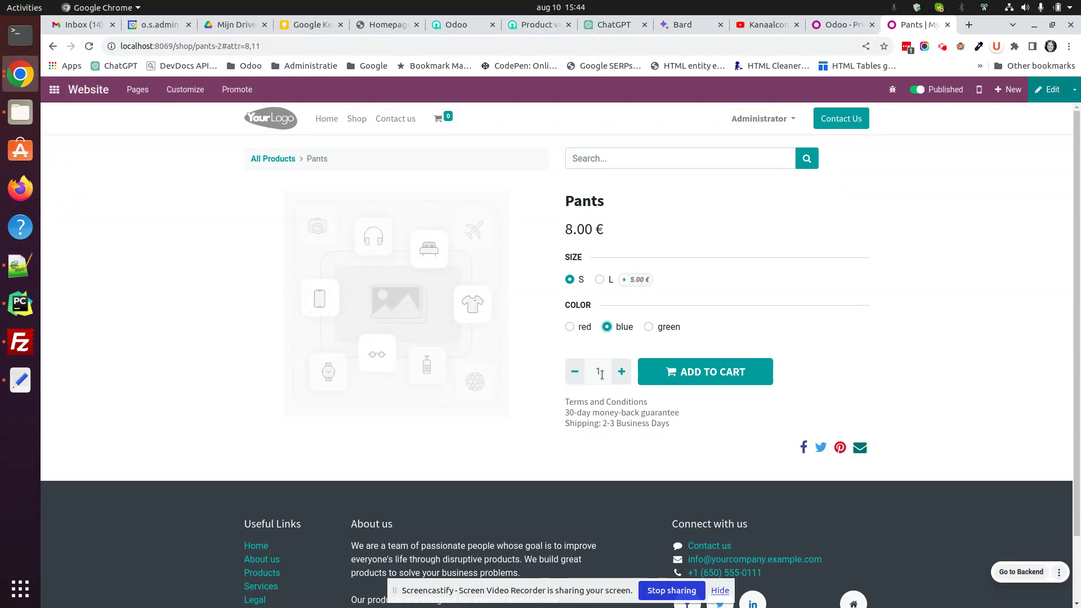
click(649, 327)
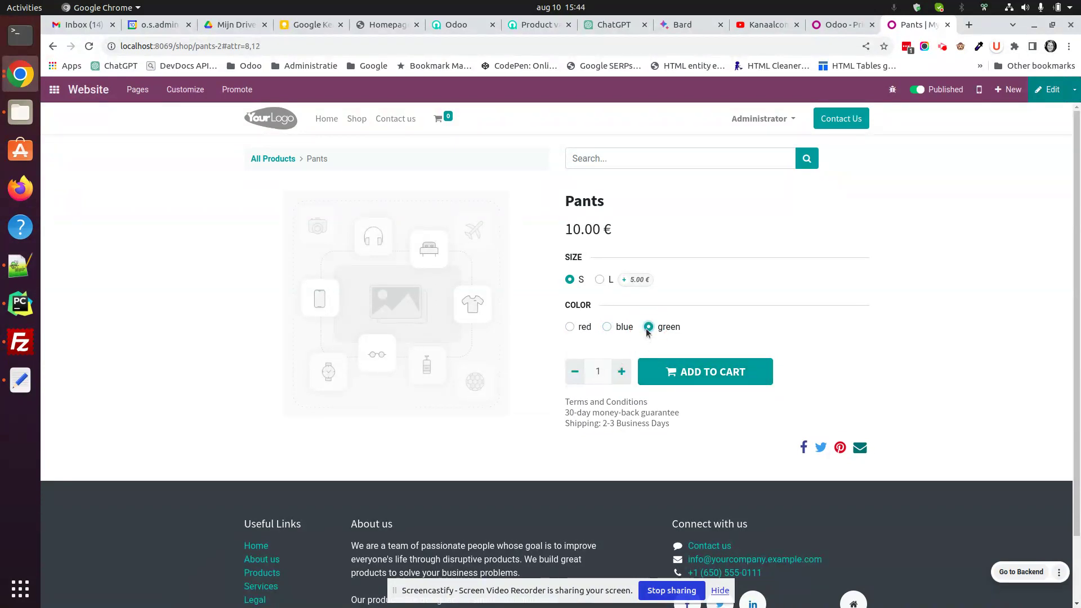
- Check size L pants in blue and red, then return to the Pants price rules
click(599, 282)
click(607, 327)
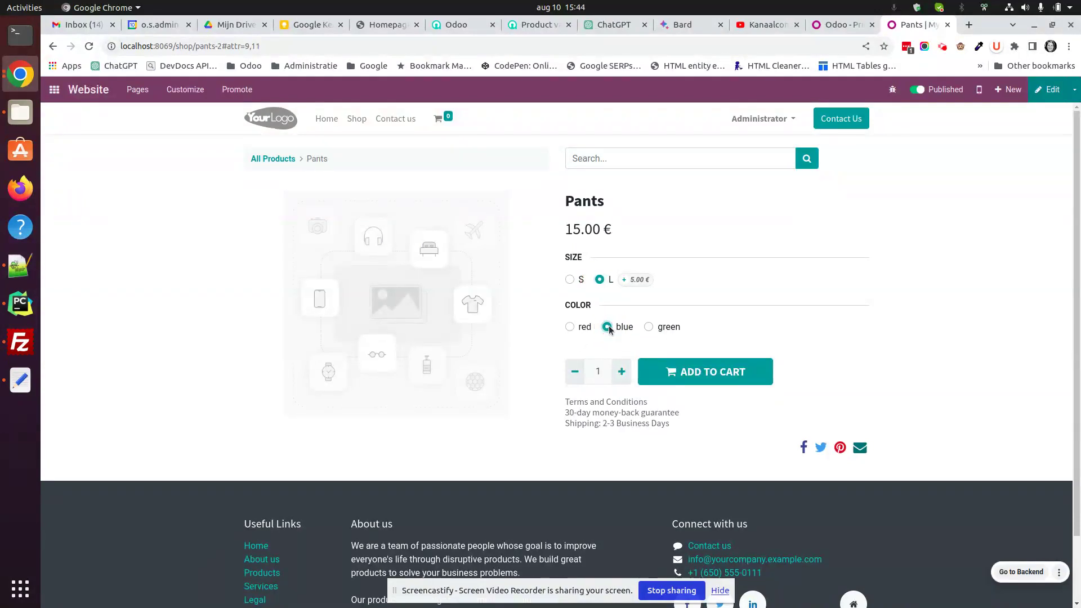
click(569, 330)
click(849, 27)
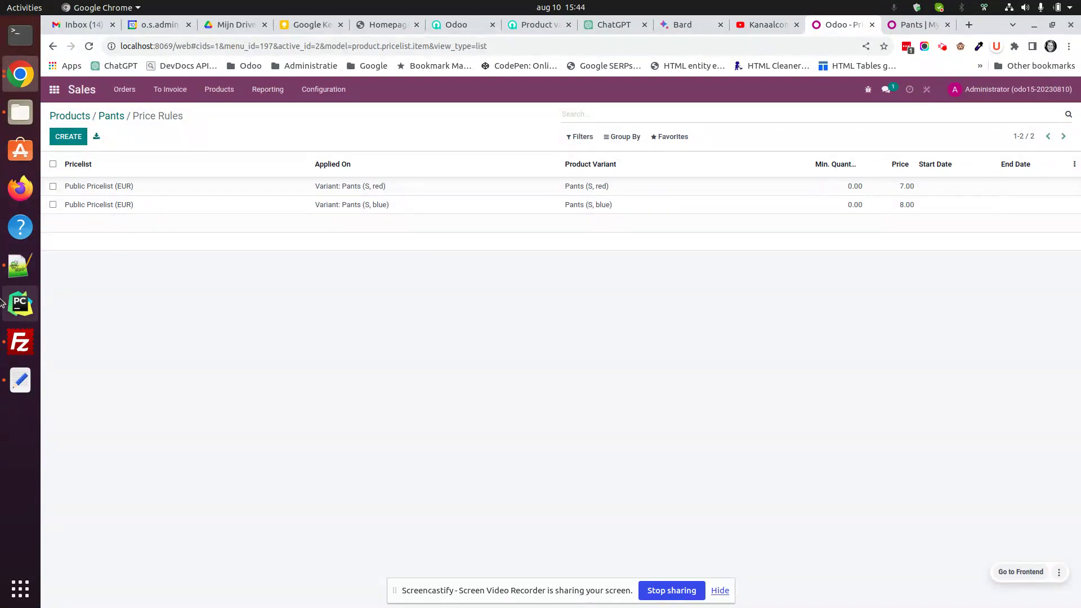
- Copy the product_variant_sale_price module name from the Notepad++ module list
click(20, 266)
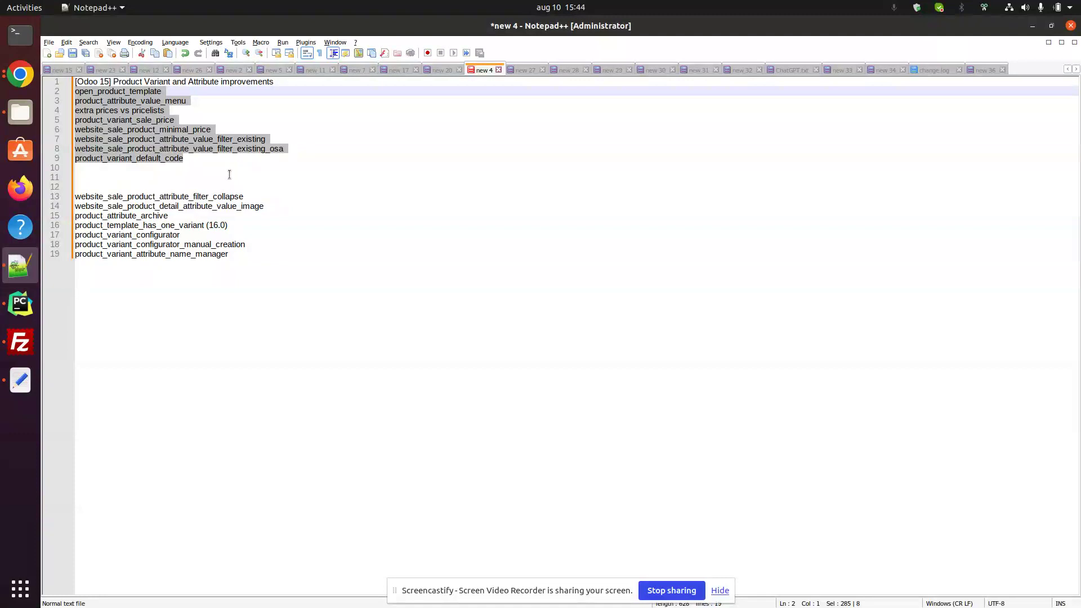
click(20, 380)
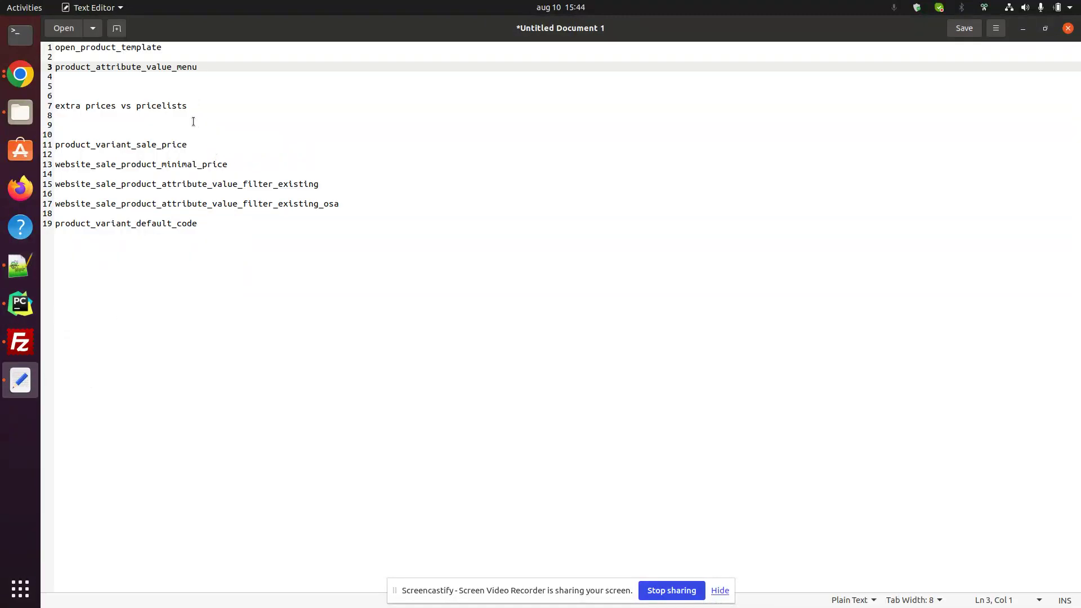
double_click(155, 144)
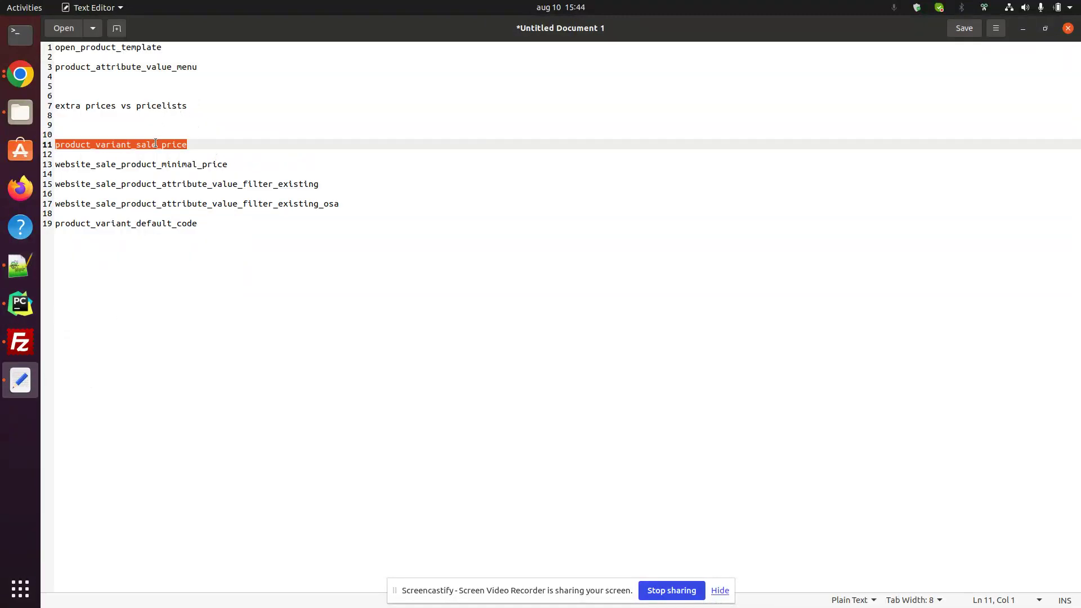
- Search Apps without the Apps filter for product_variant_sale_price, install it, and open Sales
click(14, 76)
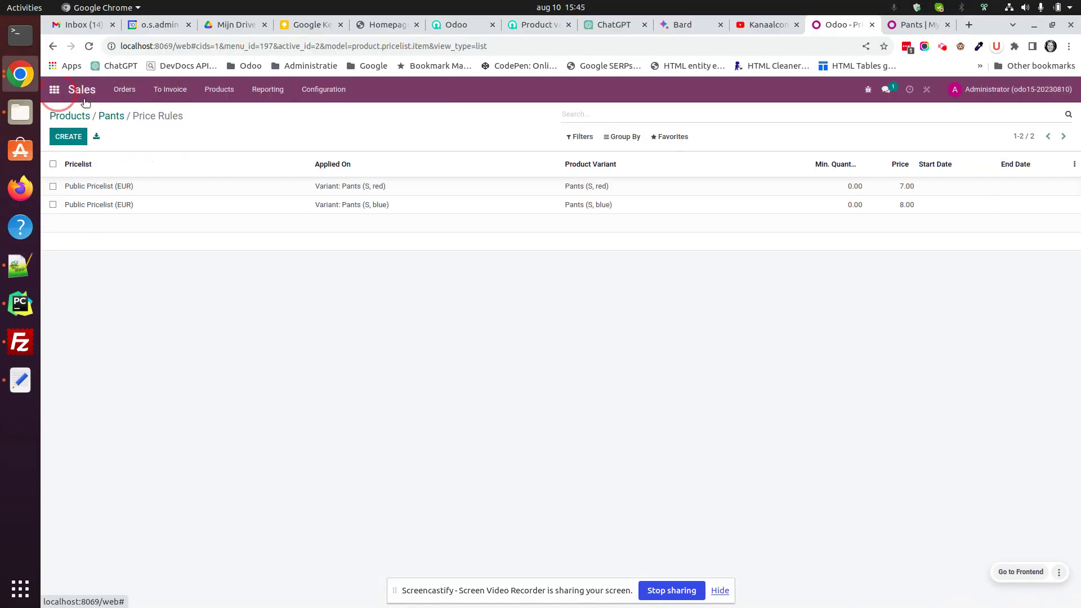
click(54, 89)
click(367, 291)
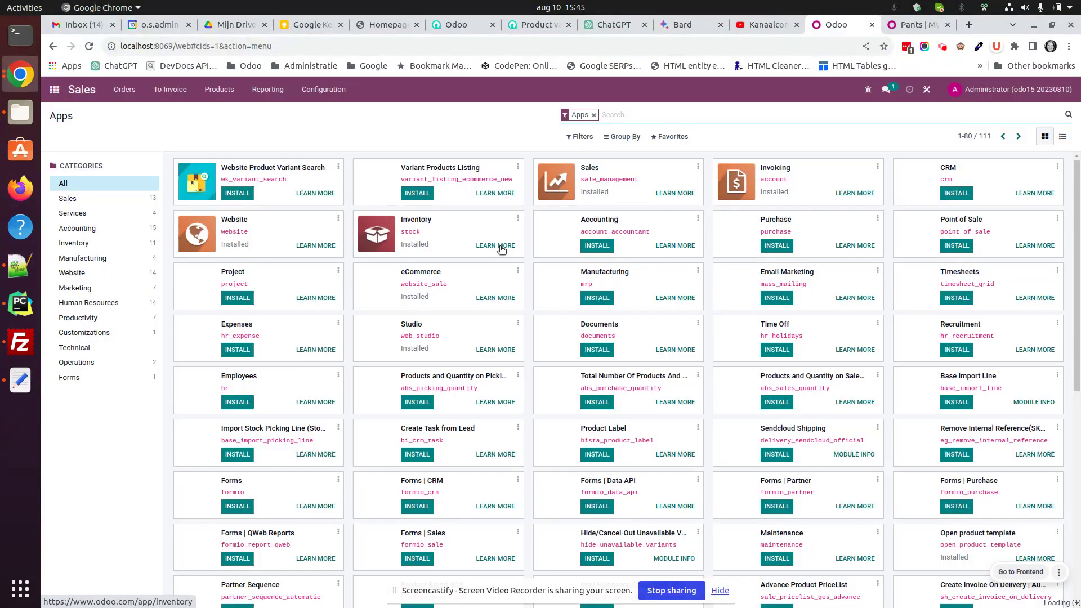
click(597, 116)
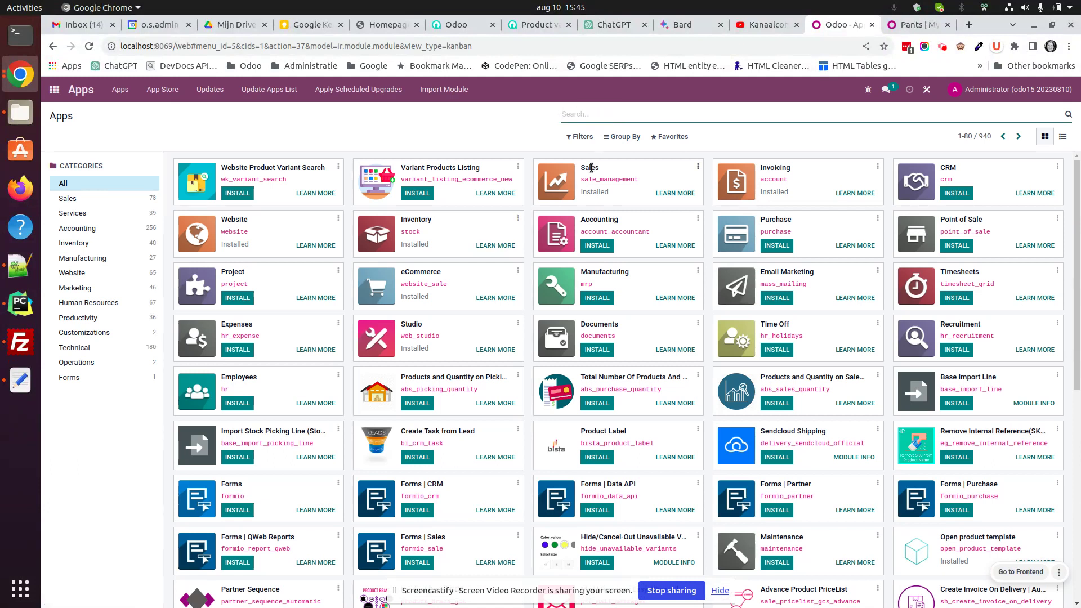
text(product_variant_sale_price)
click(616, 130)
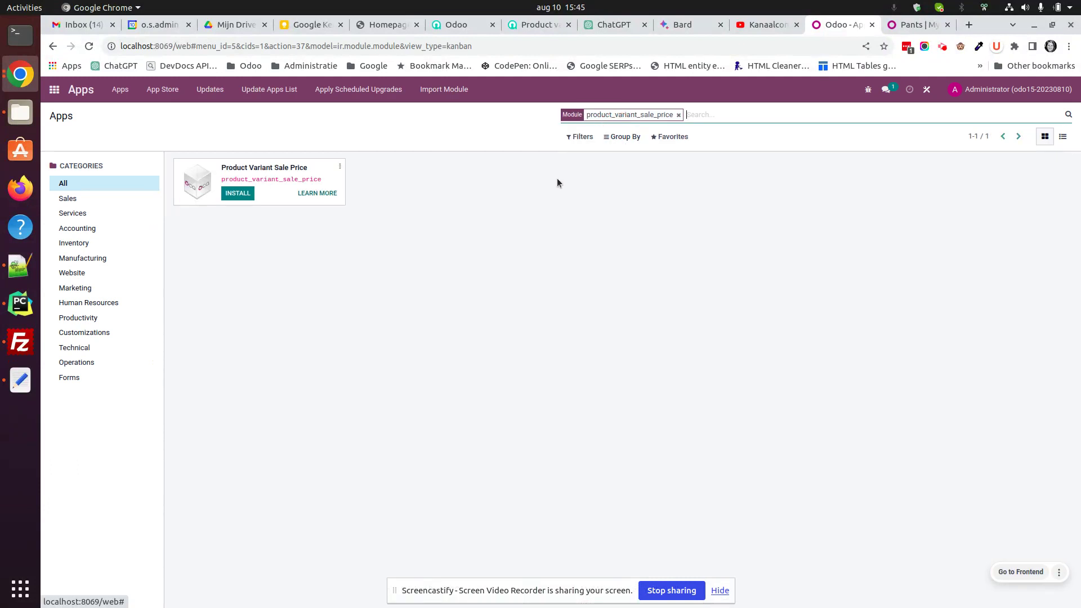
click(237, 194)
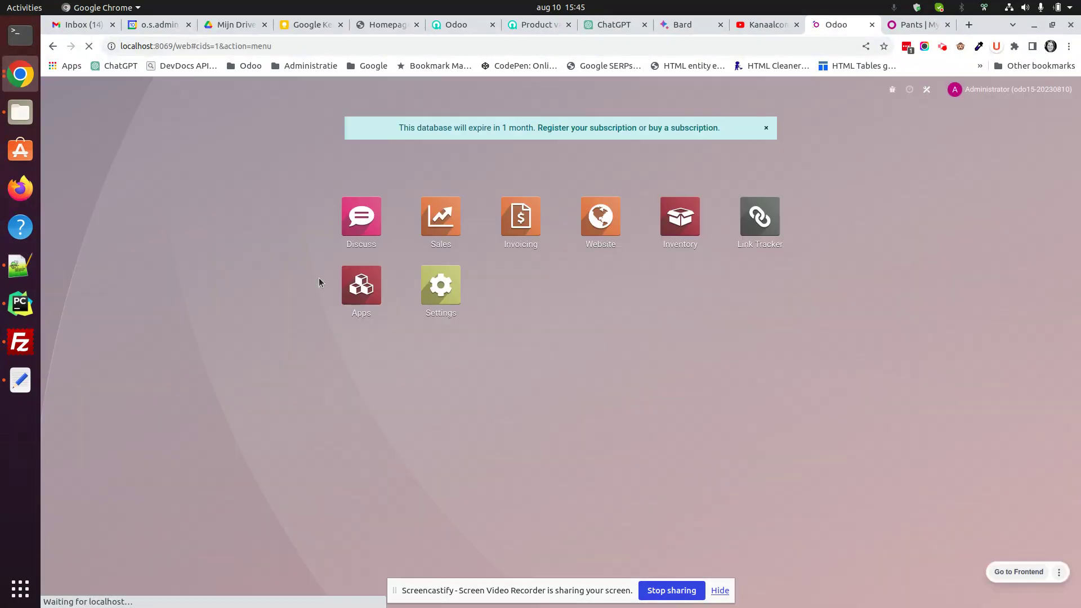
click(443, 223)
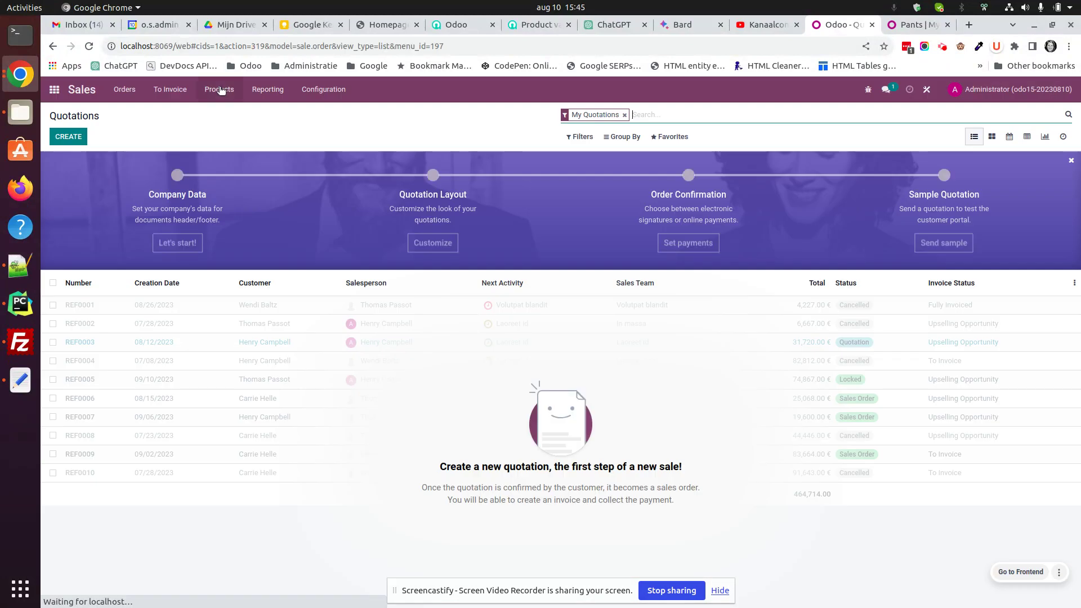
- Set the Shoes (38, black) variant's list price to 9
click(219, 89)
click(213, 129)
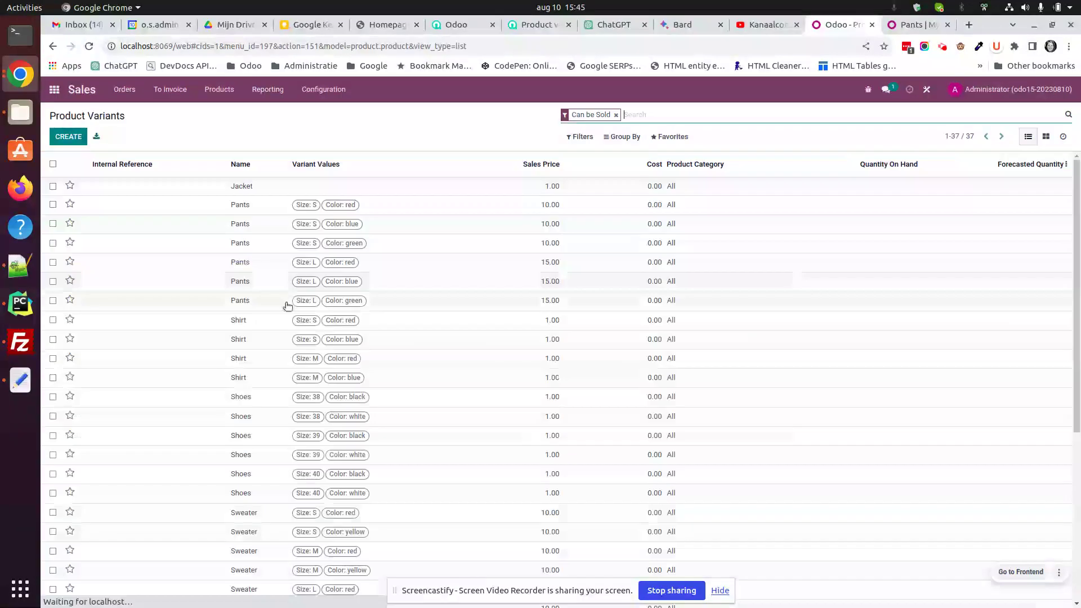
click(383, 397)
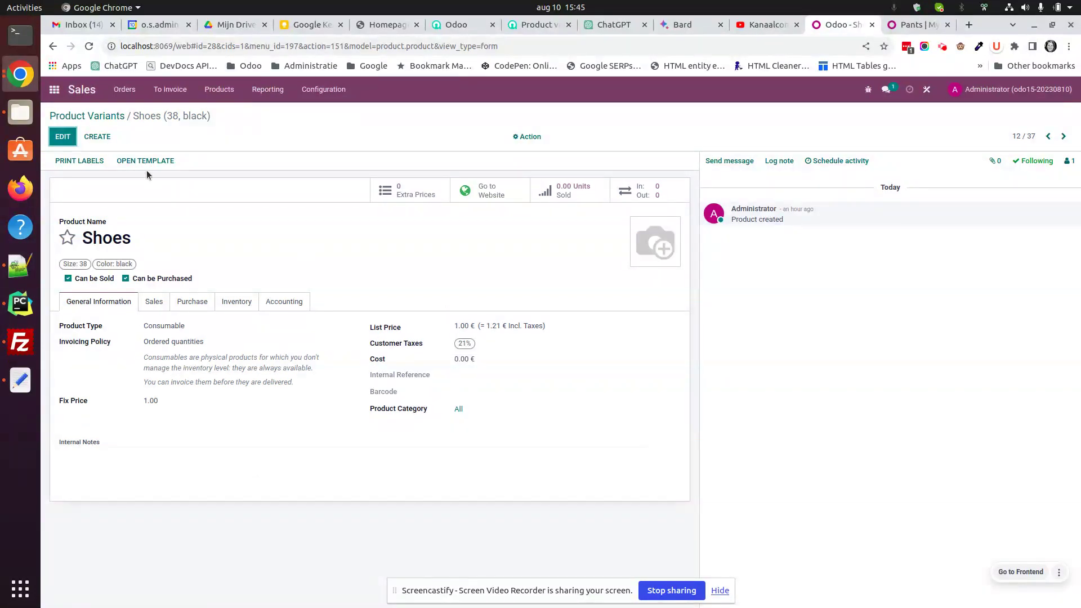
click(74, 137)
click(483, 325)
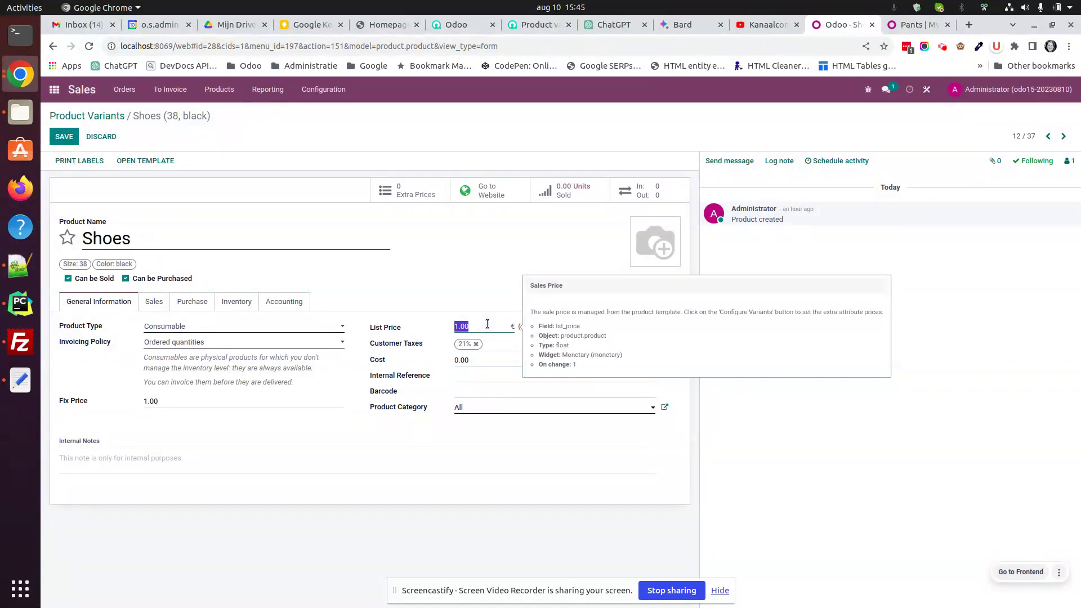
text(9)
click(64, 137)
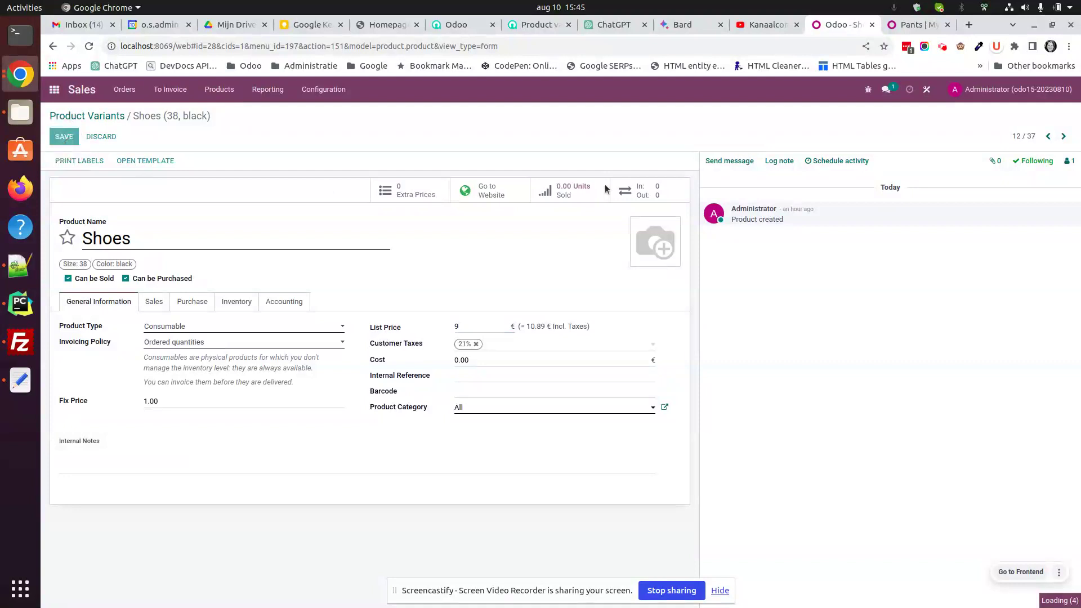
- Set the Shoes (38, white) variant's list price to 19
click(1064, 137)
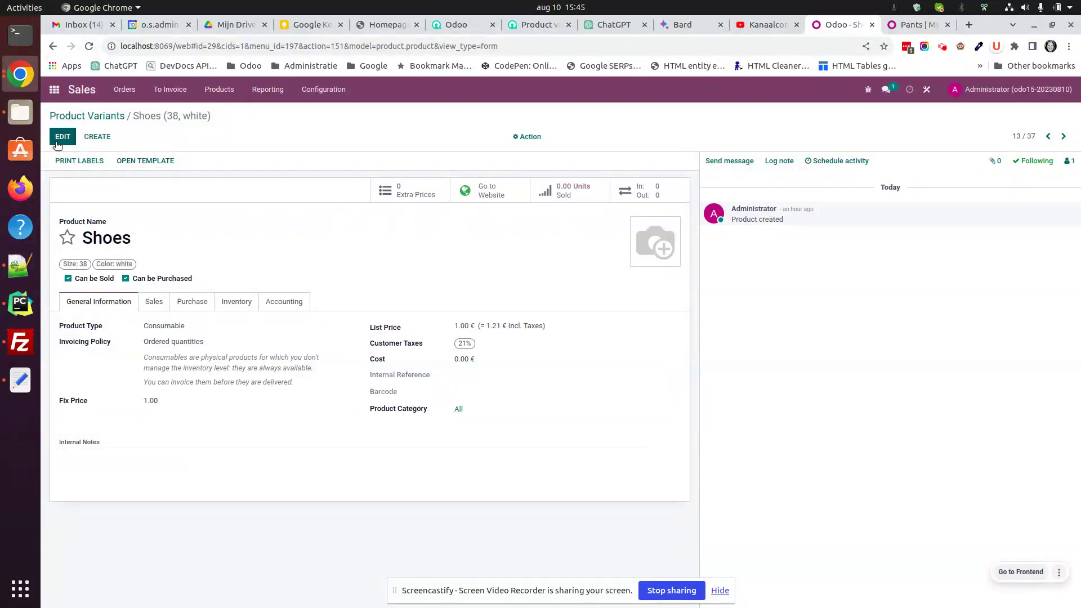
click(59, 137)
click(475, 325)
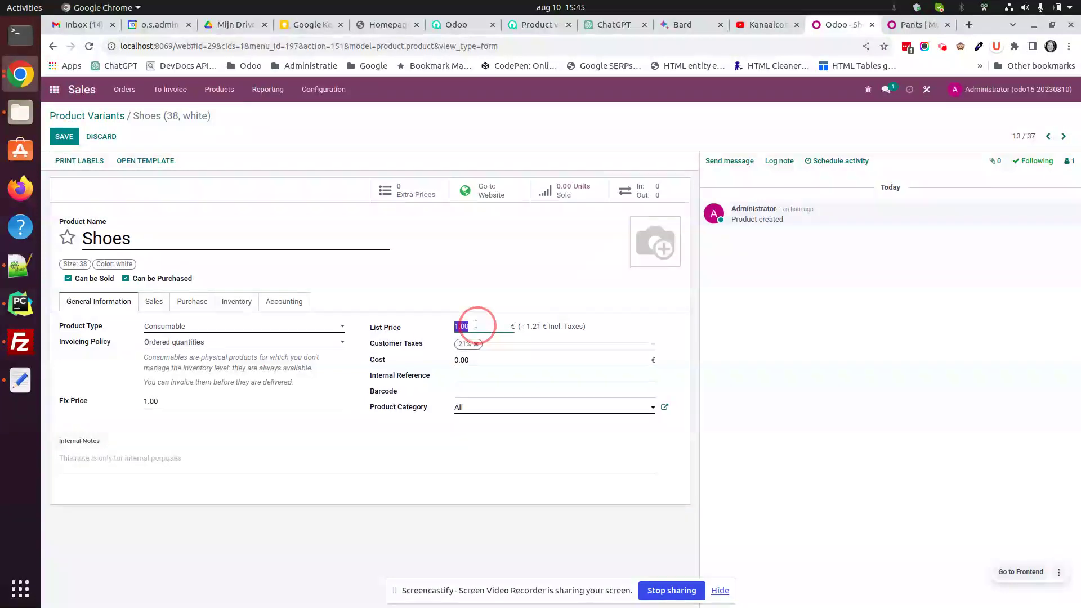
text(1)
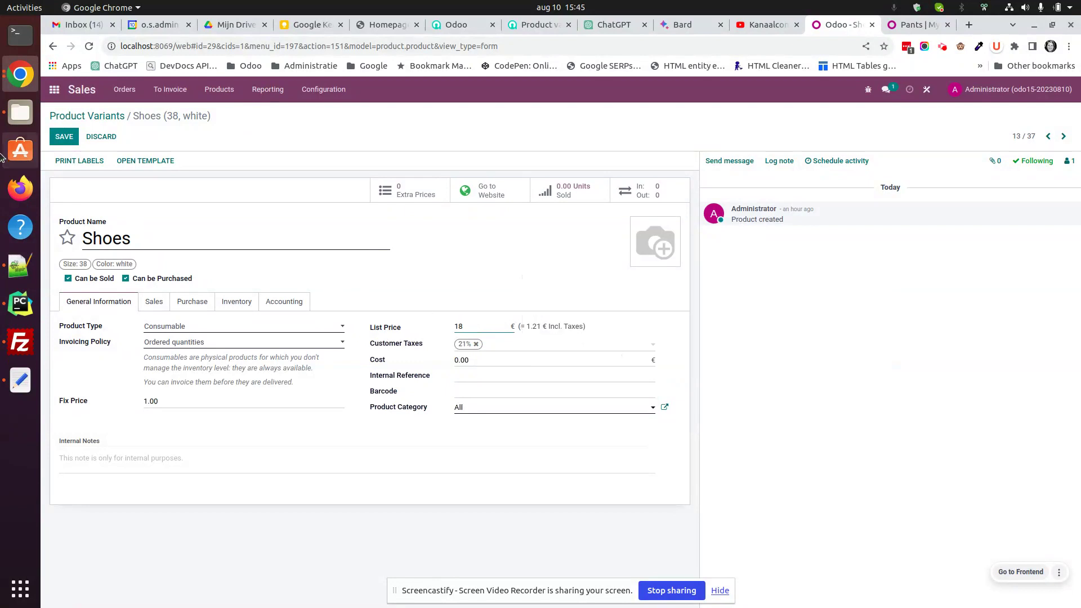
text(8)
key(BackSpace)
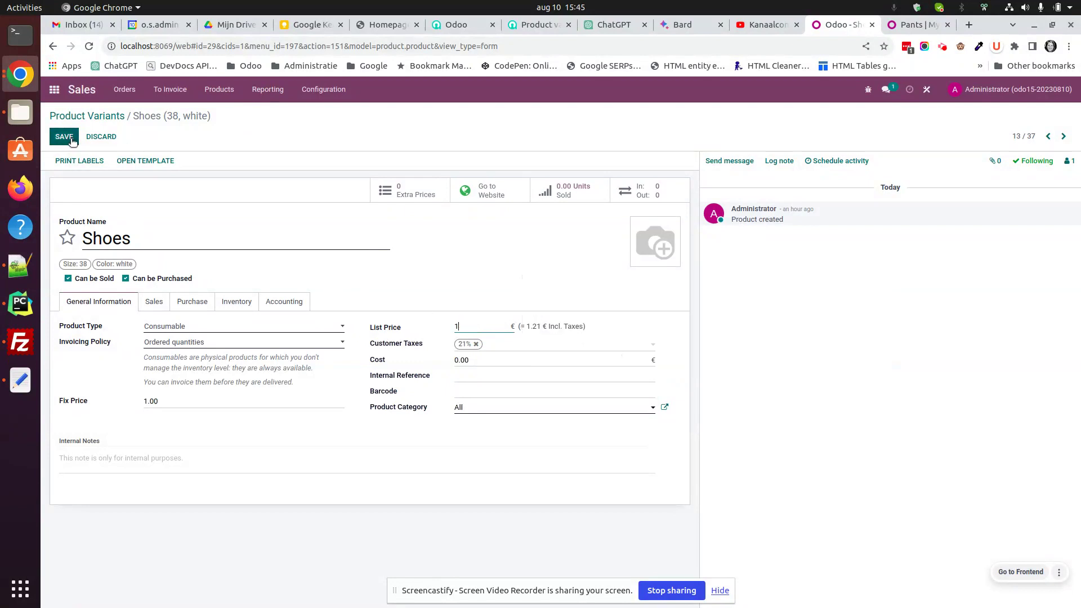
text(9)
click(64, 137)
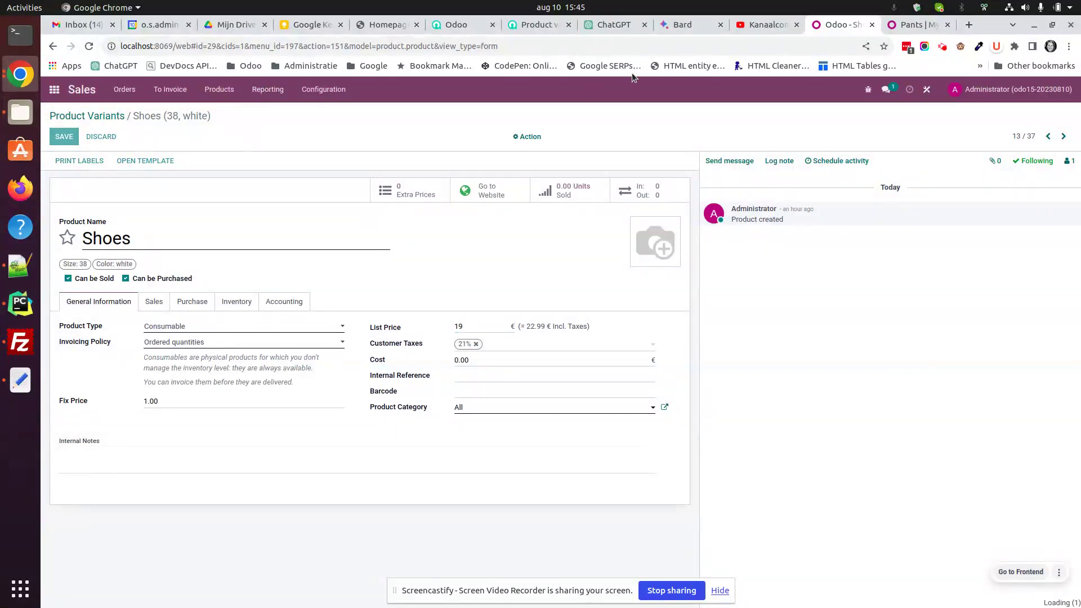
click(915, 24)
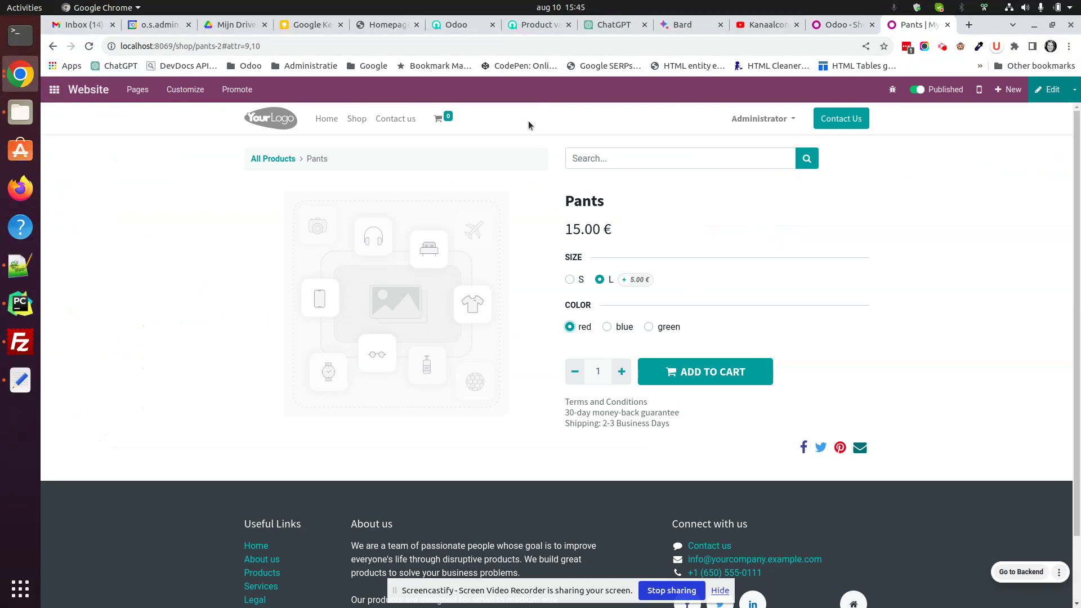
- On the shop's Shoes page, check prices for white and sizes 39 and 40
click(276, 159)
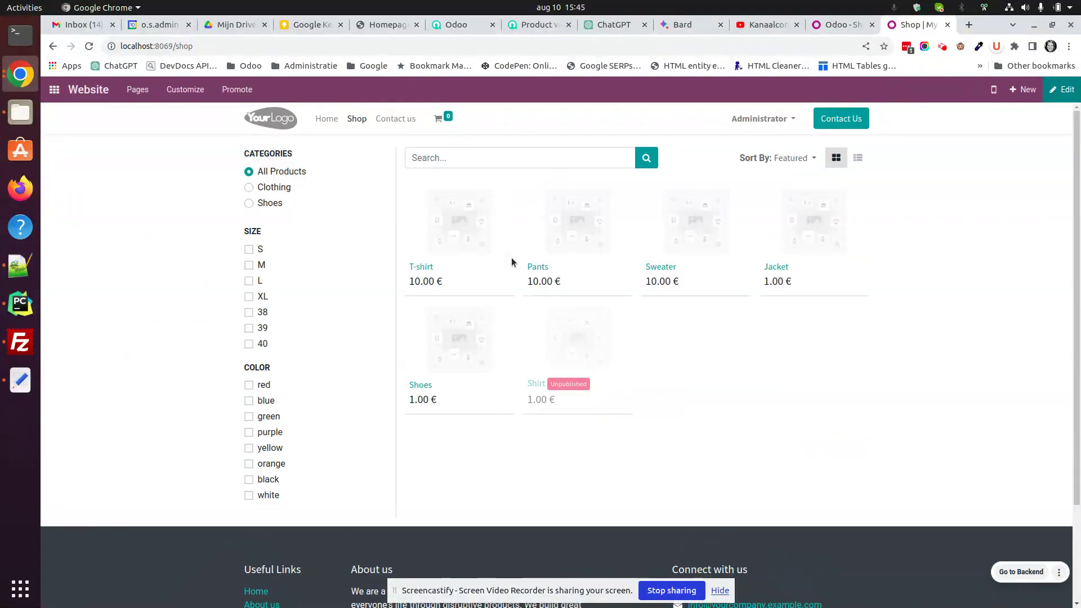
click(460, 358)
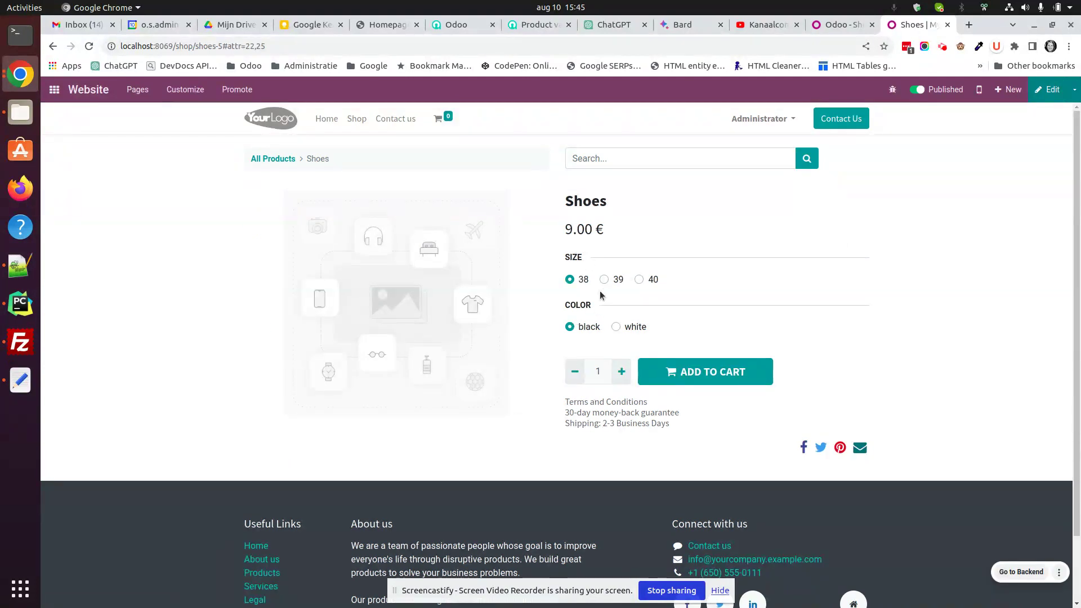
click(619, 327)
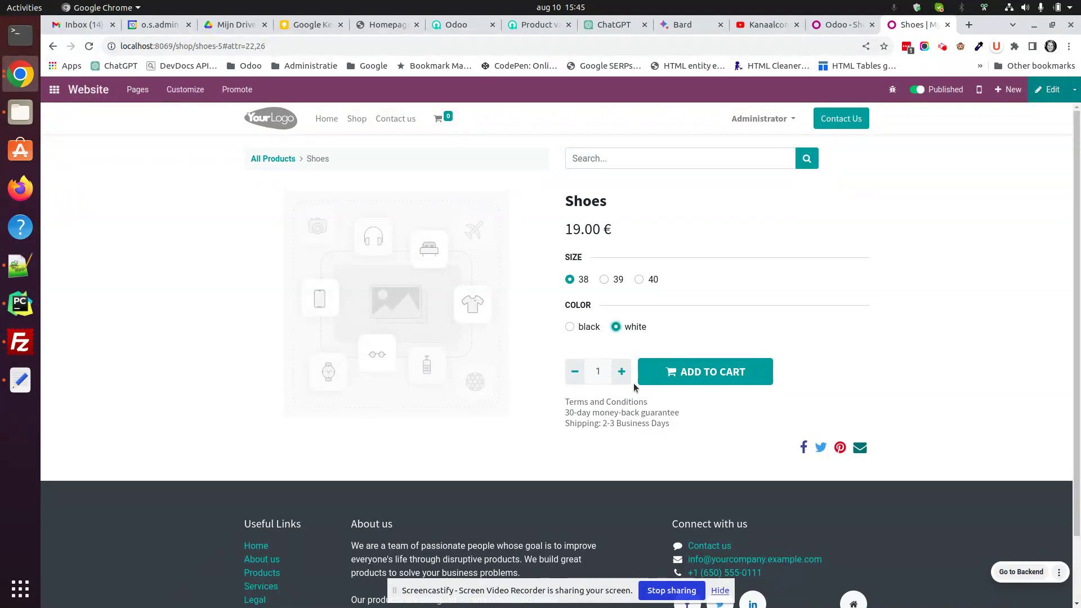
click(605, 281)
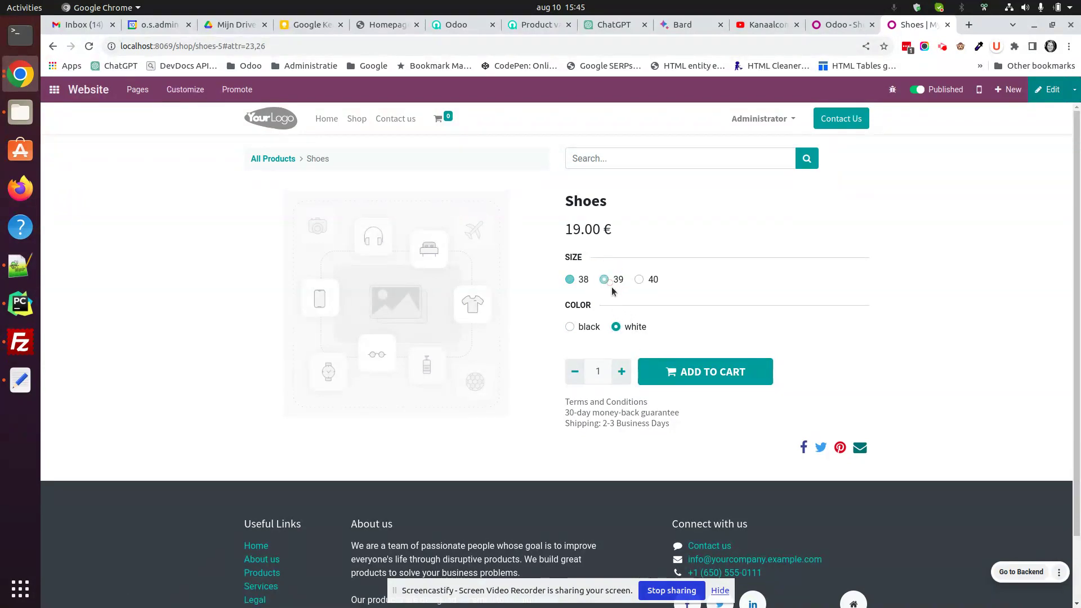
click(641, 280)
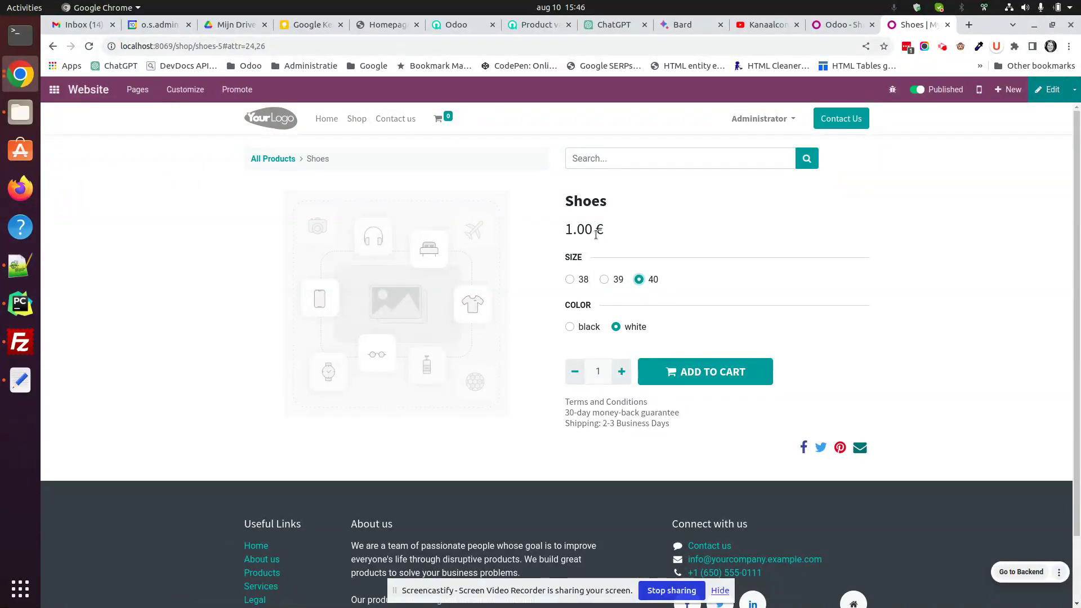
- Review the module list in Notepad++, then open the Pants page from the shop listing
click(34, 270)
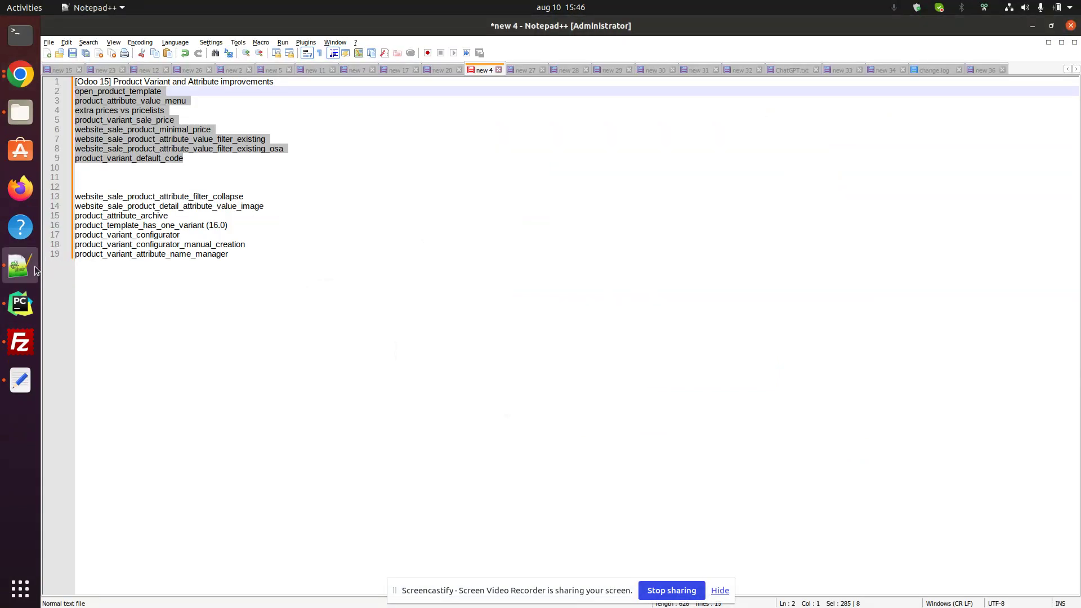
click(28, 380)
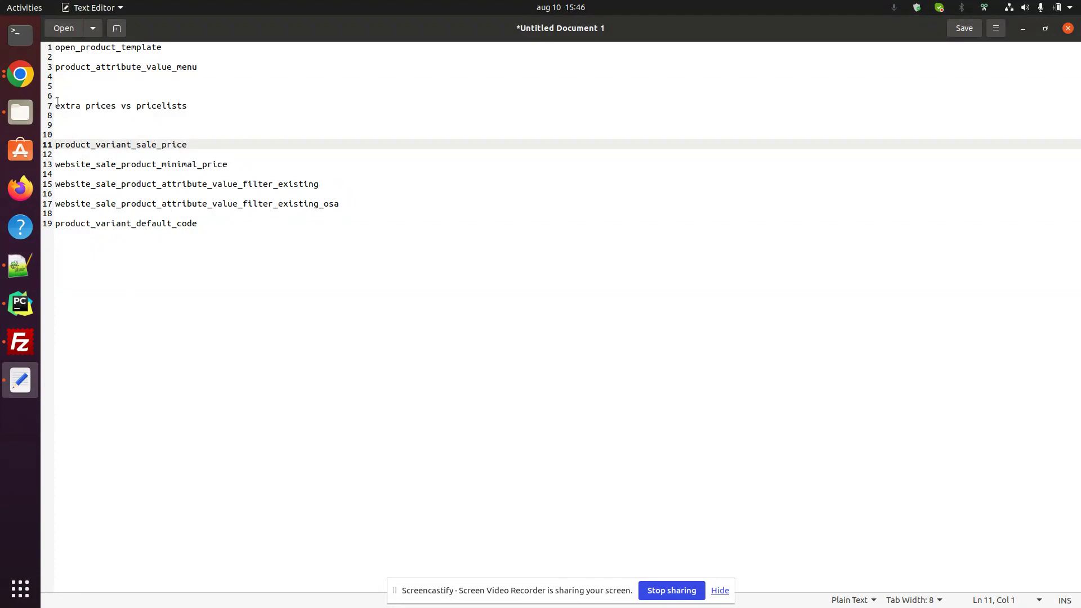
click(28, 79)
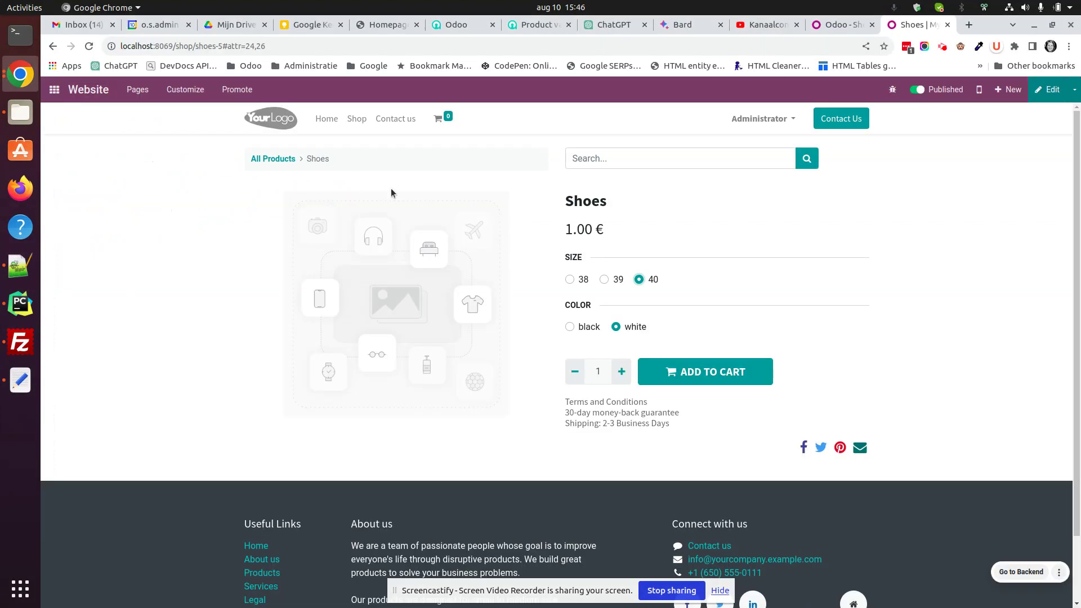
click(265, 159)
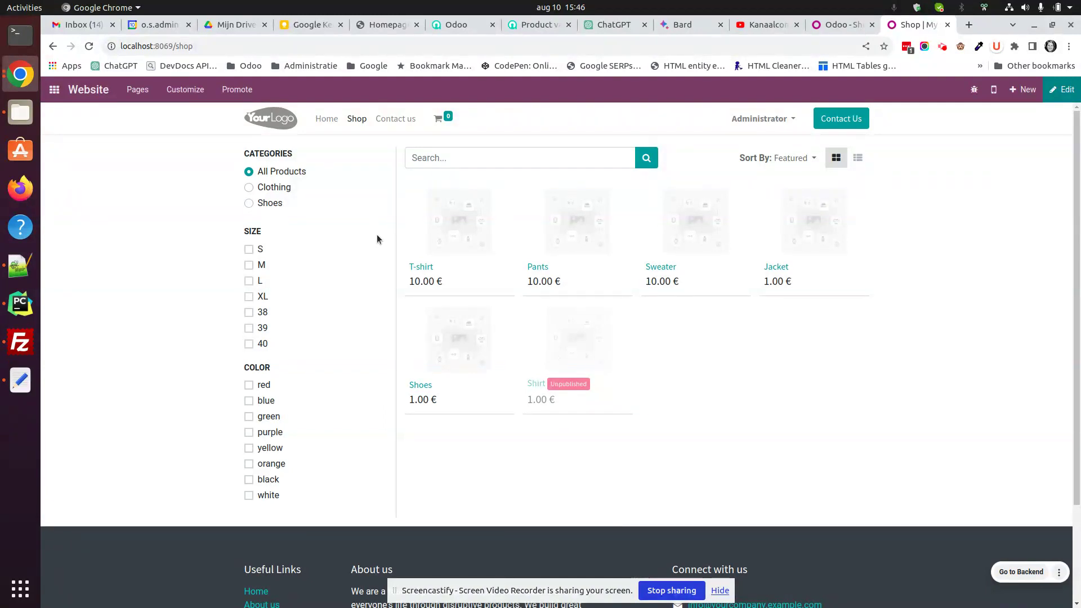
click(594, 236)
- Open Pants via Edit in backend and make the product form editable
click(1075, 90)
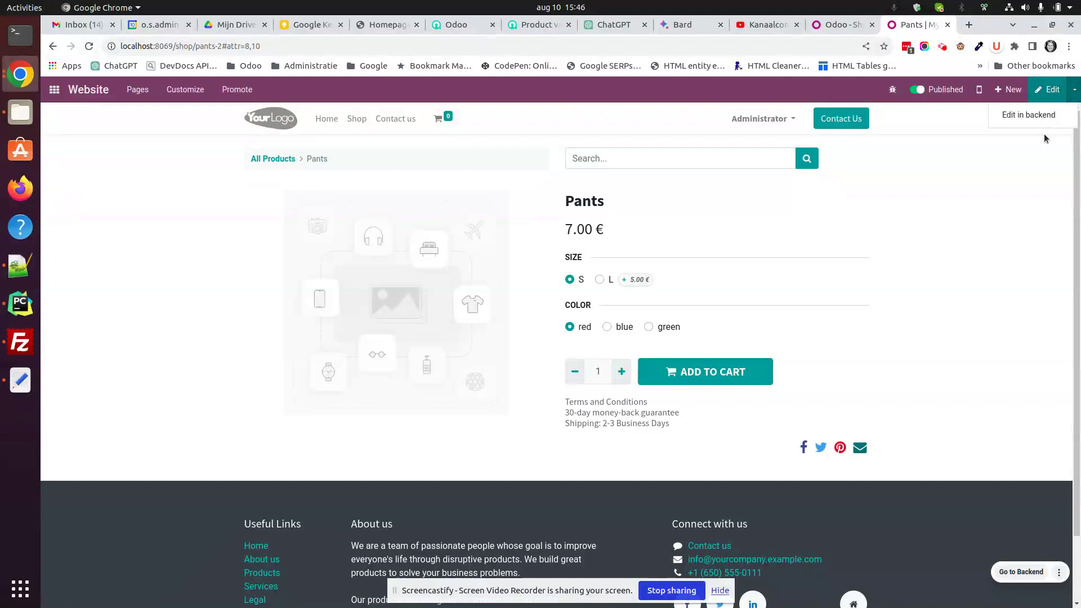
click(1045, 119)
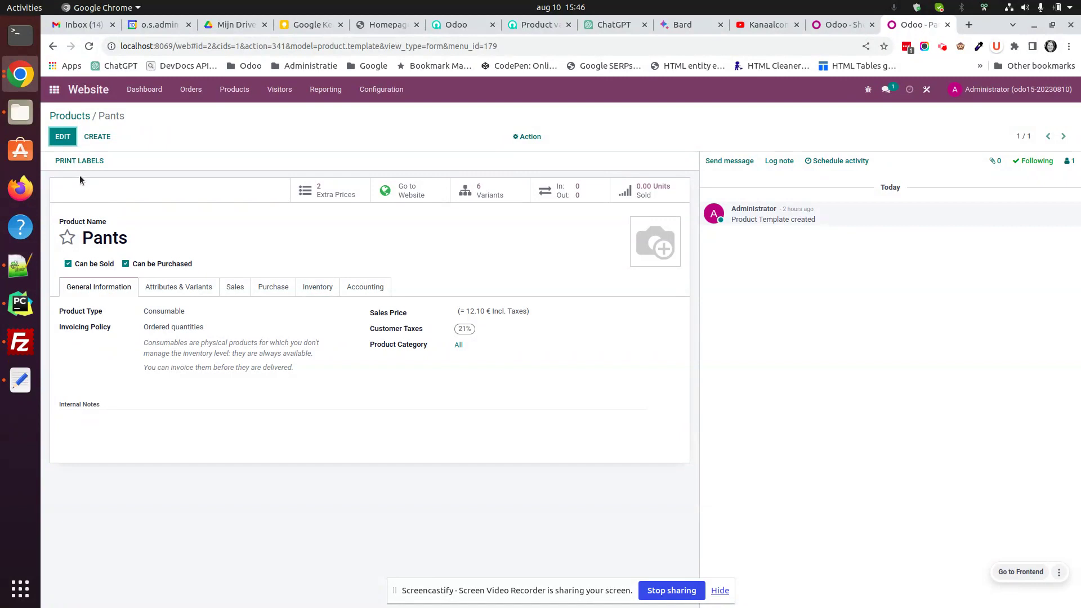
click(62, 137)
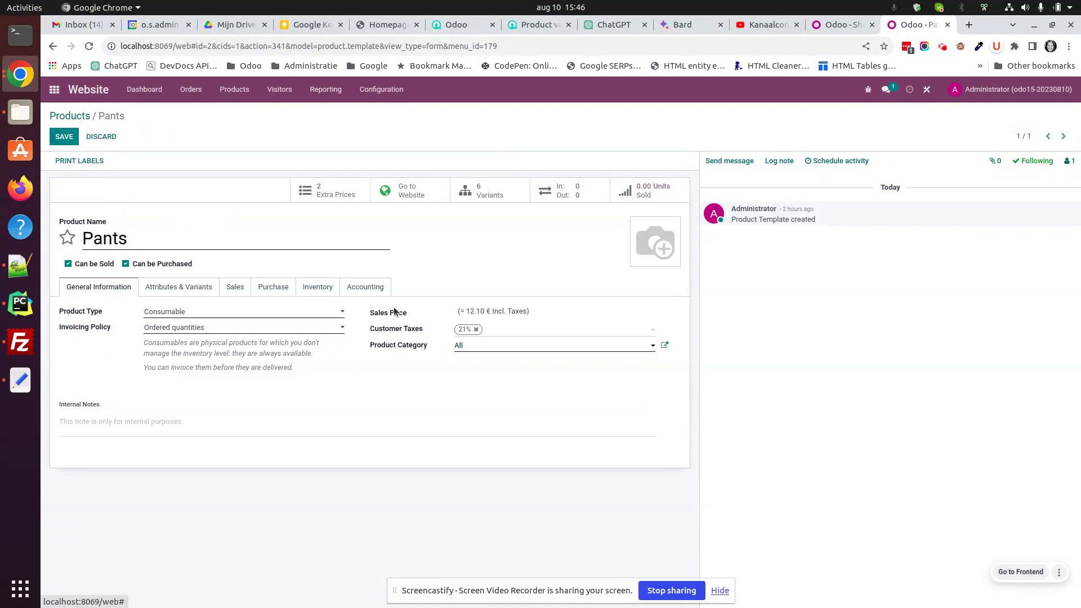
mouse_move(404, 319)
mouse_move(487, 192)
- Copy the website_sale_product_minimal_price module name from the notes
click(29, 382)
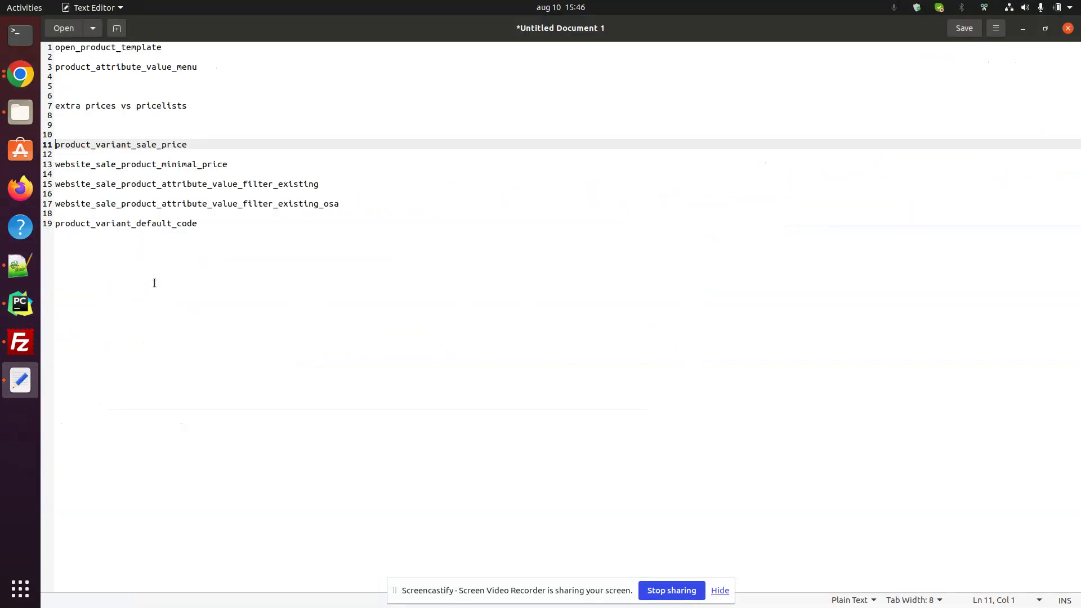
double_click(181, 164)
key(ctrl+c)
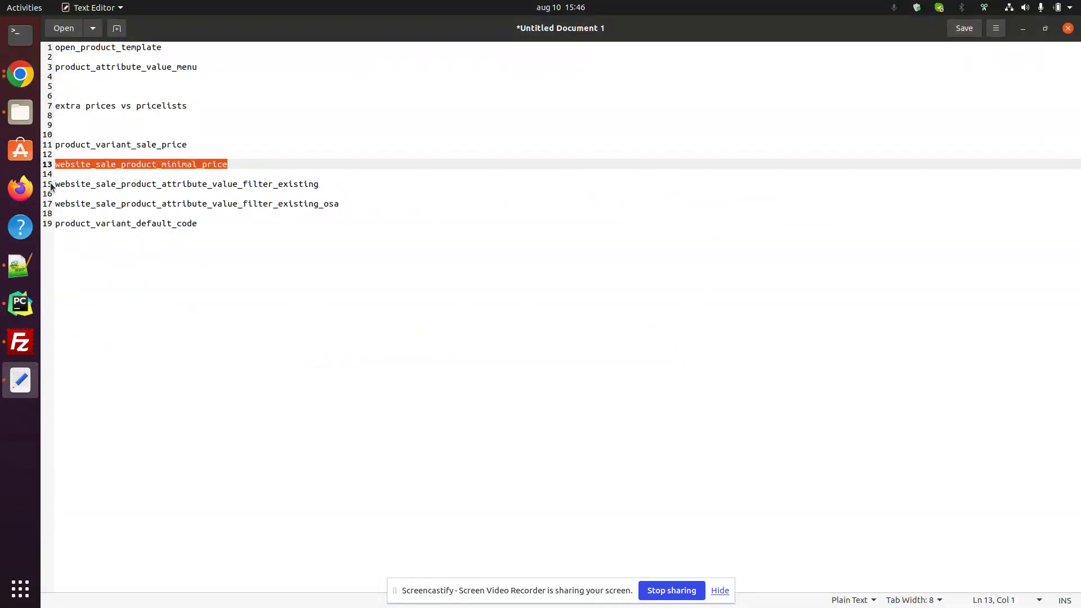
click(21, 74)
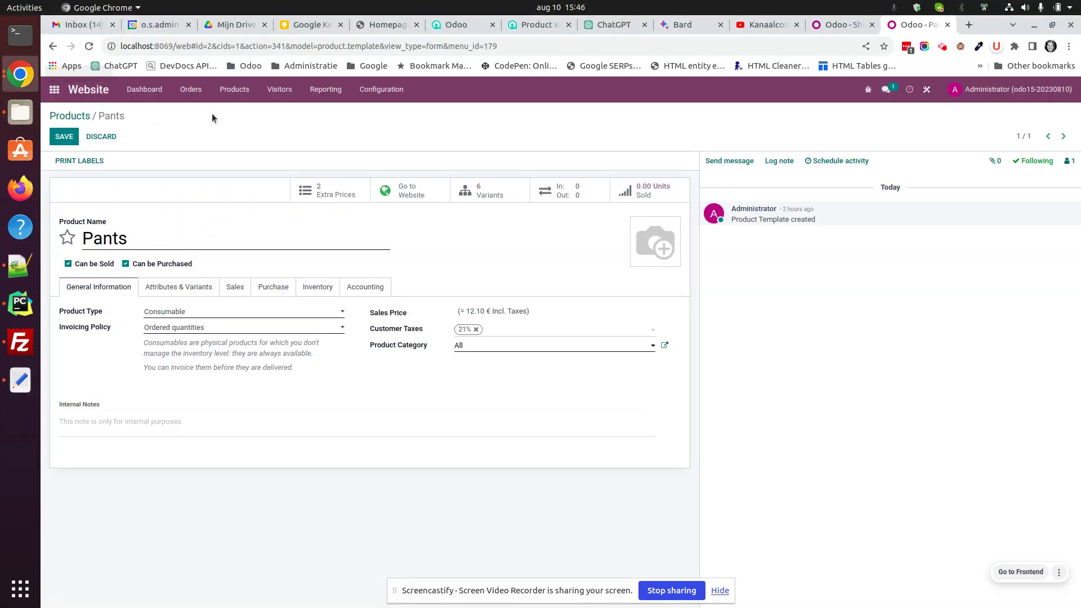
- Search Apps without the Apps filter for that module and install it
click(57, 91)
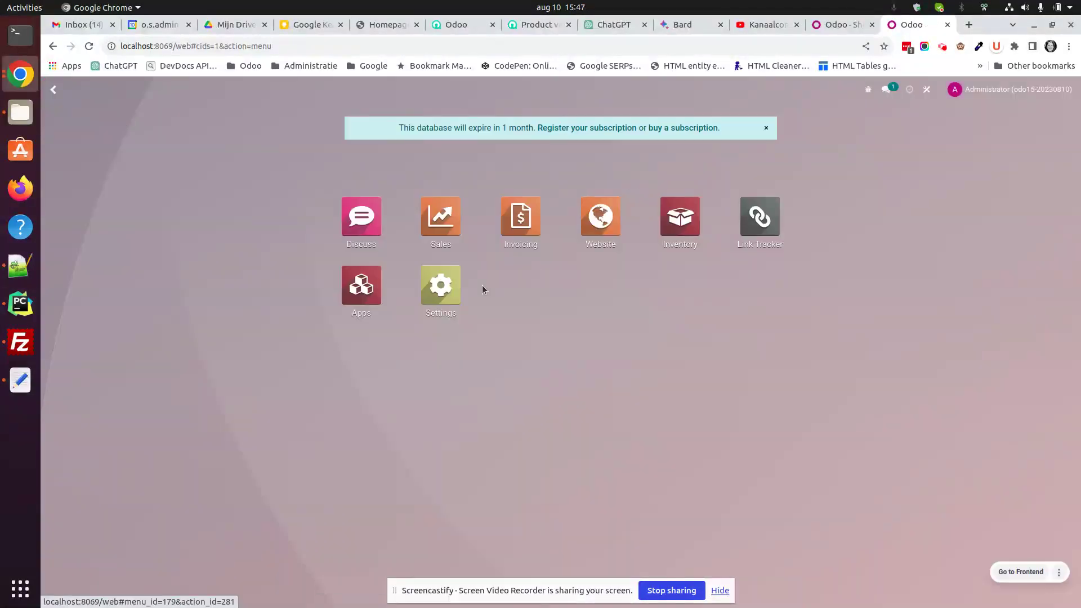
click(592, 204)
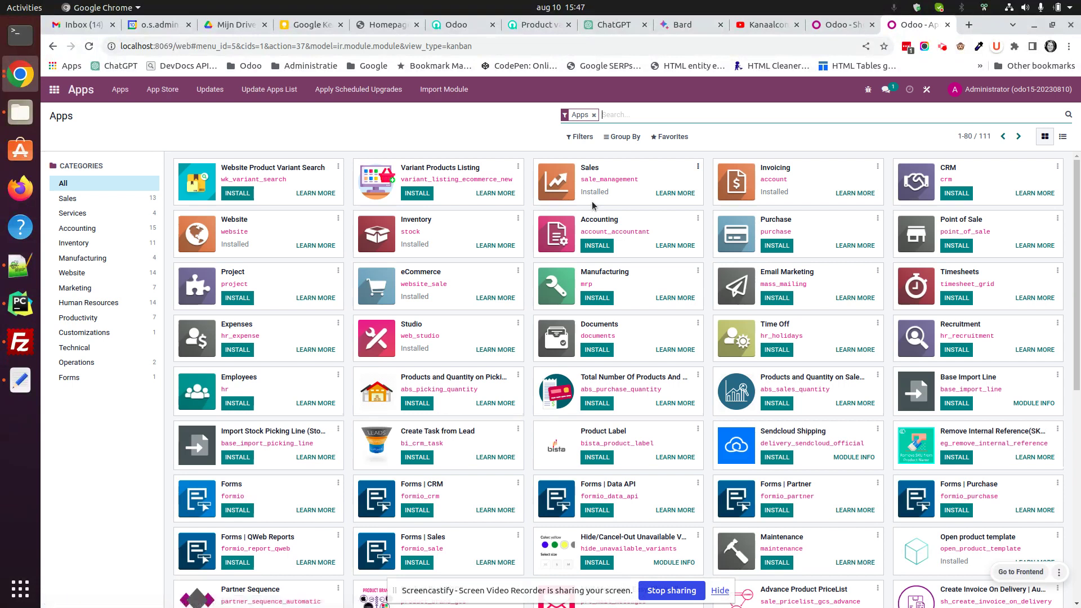
click(596, 114)
key(BackSpace)
key(ctrl+v)
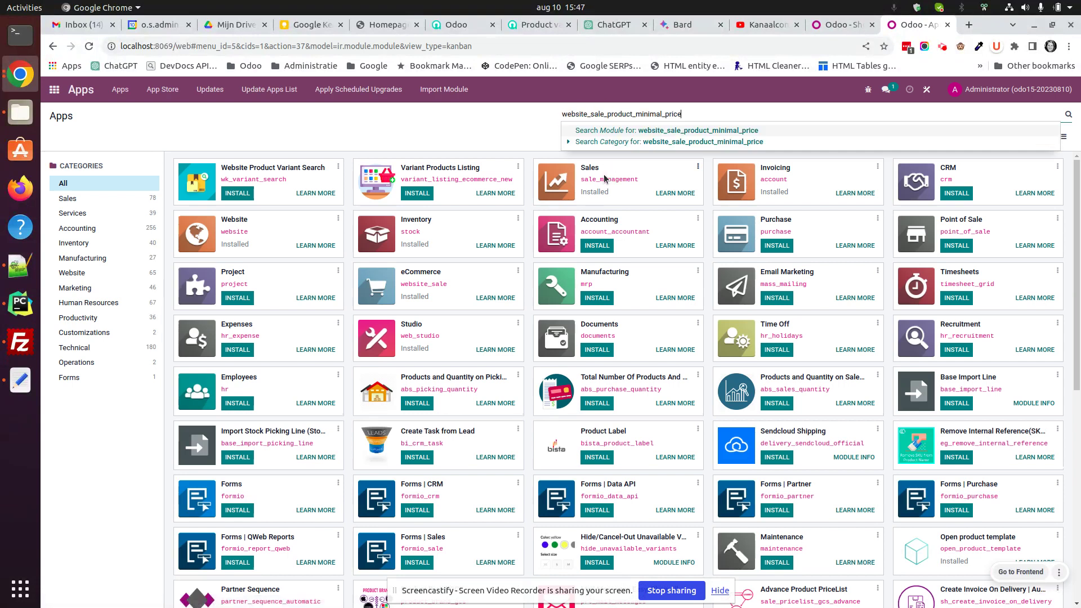
key(Return)
click(237, 204)
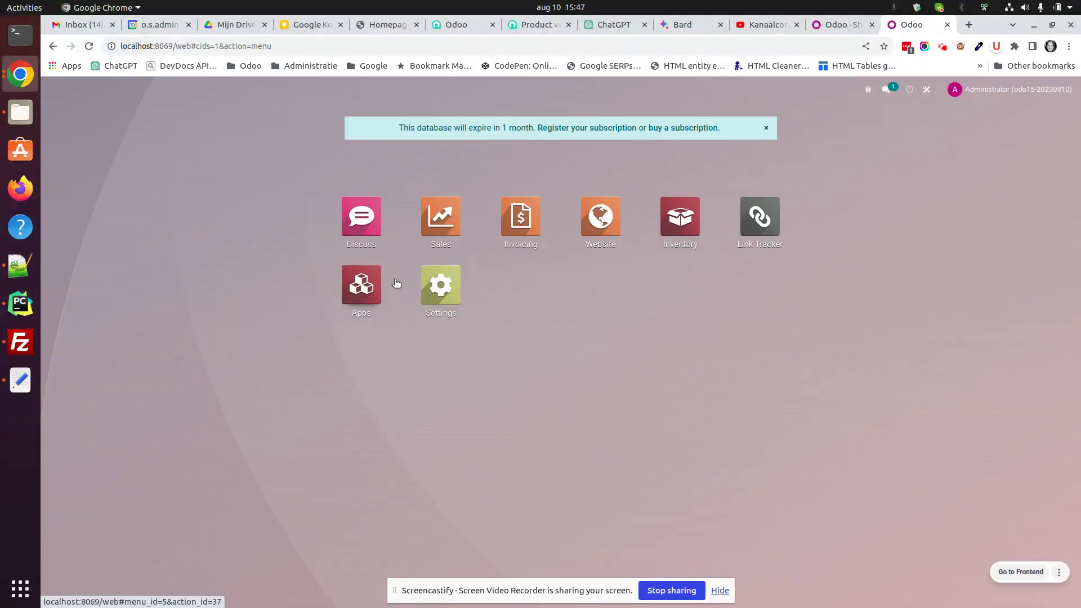
- Verify shop prices From 10.00 € for T-shirt and From 7.00 € for Pants; copy the attribute filter module name
click(601, 217)
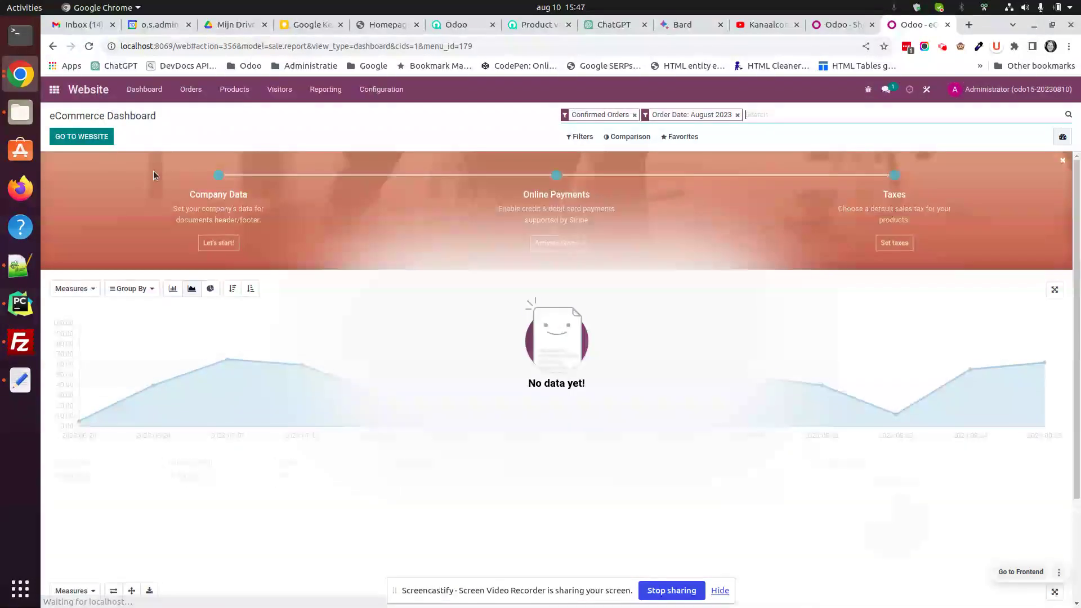
click(81, 136)
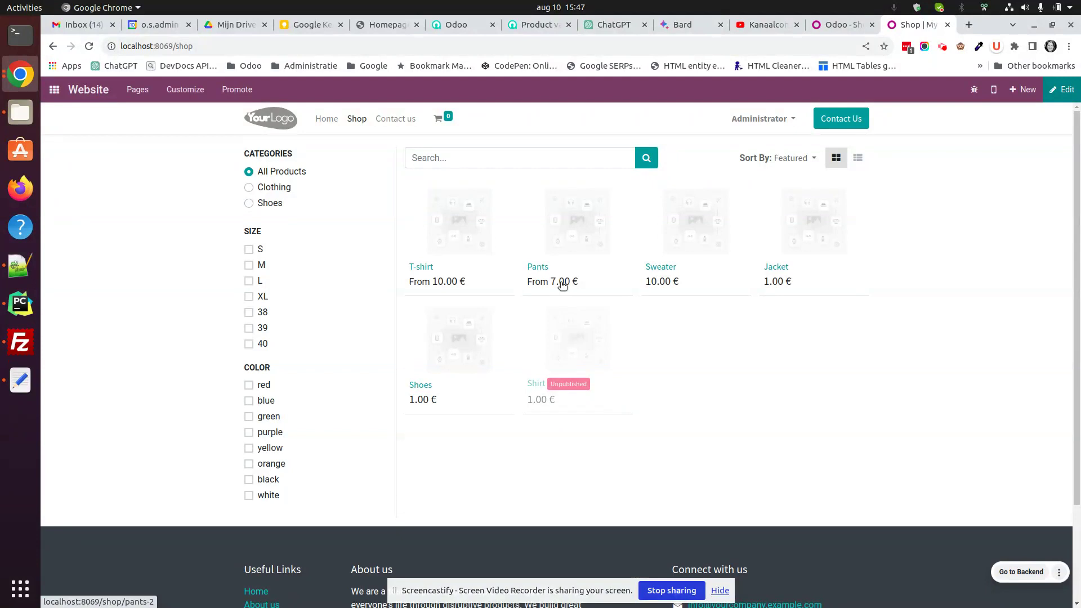
click(20, 380)
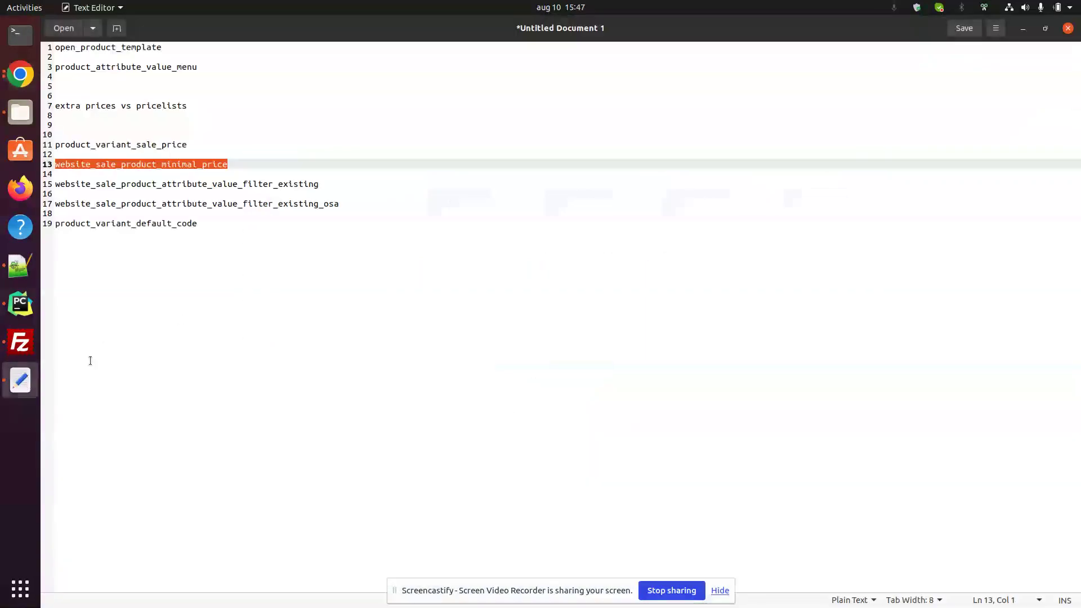
double_click(210, 187)
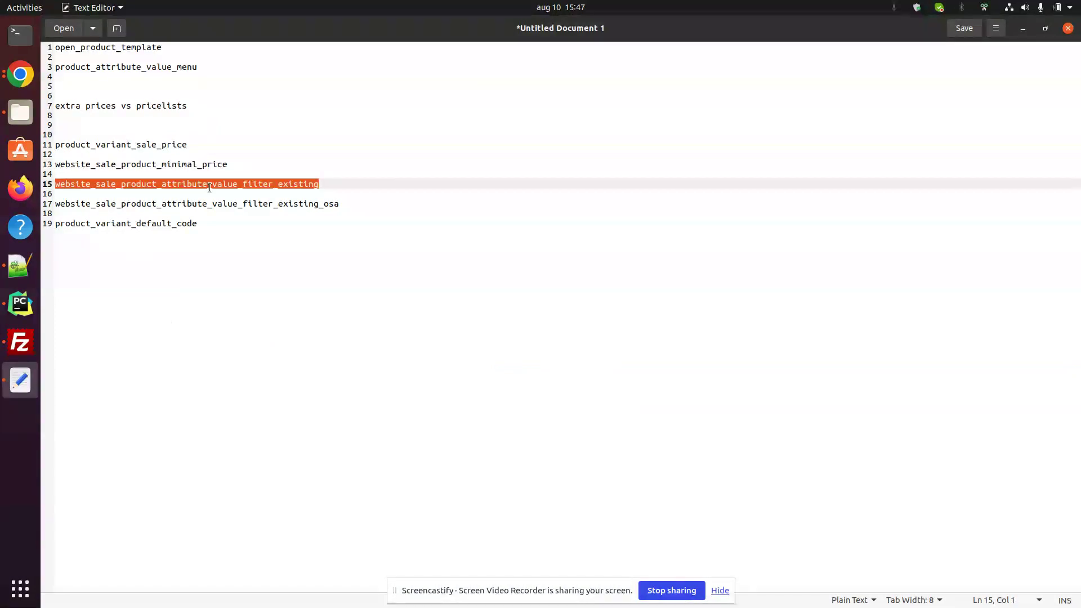
click(21, 74)
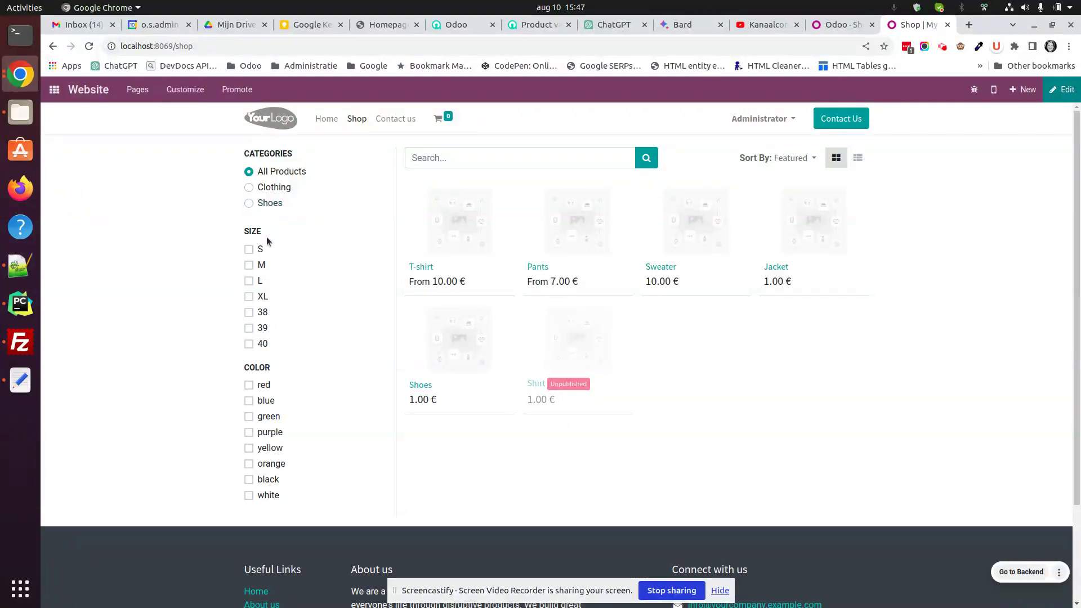
- Open the Shirt product page, then return to the six-product shop grid
click(569, 349)
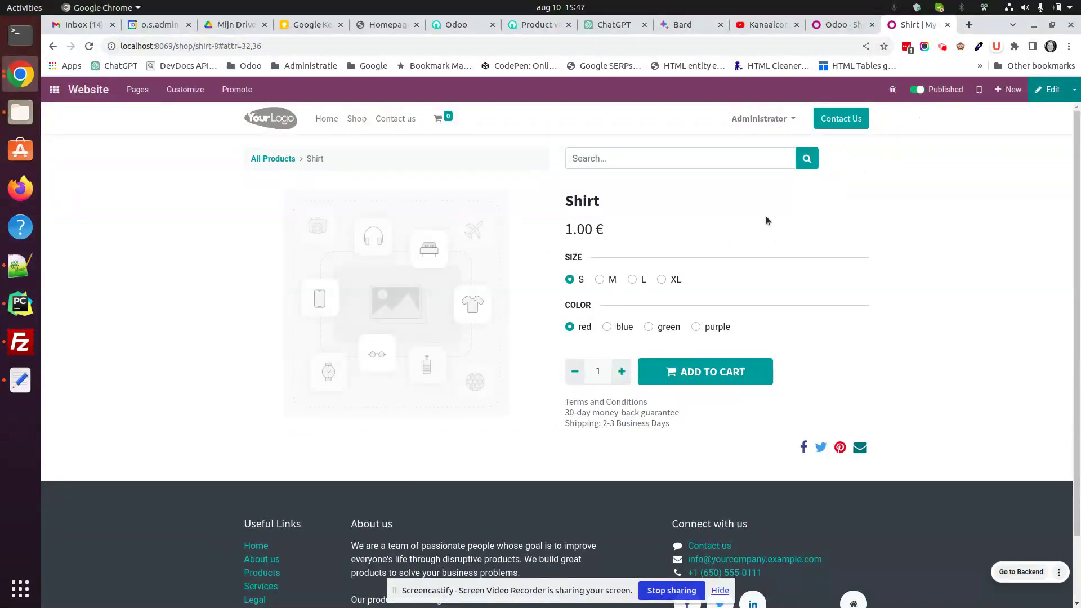
click(357, 119)
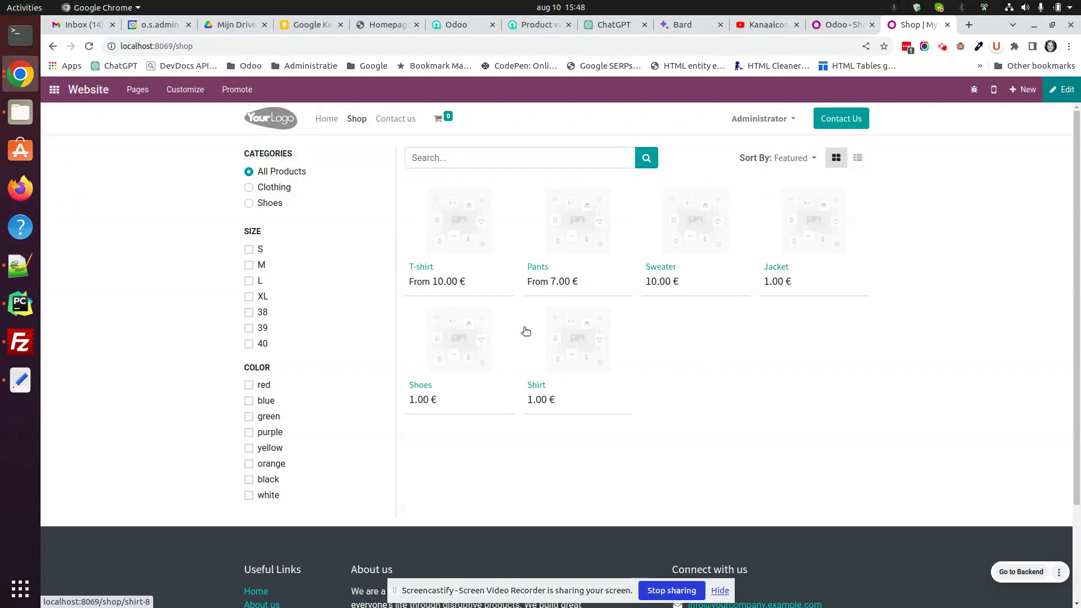
- Check the Attribute Values list, then open the Color attribute with its eight values, red to purple
click(847, 24)
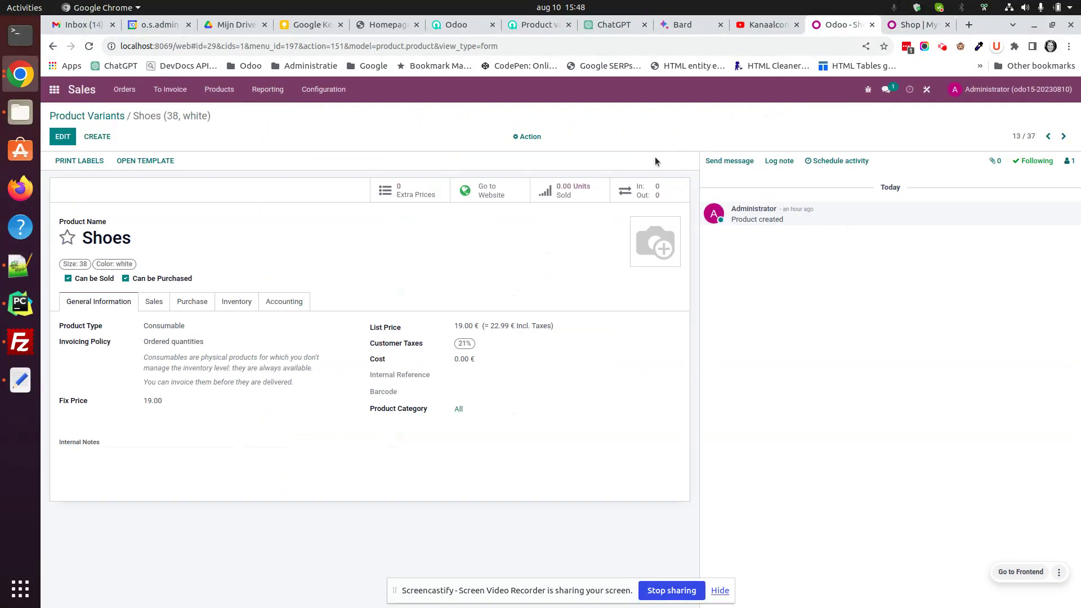
click(324, 89)
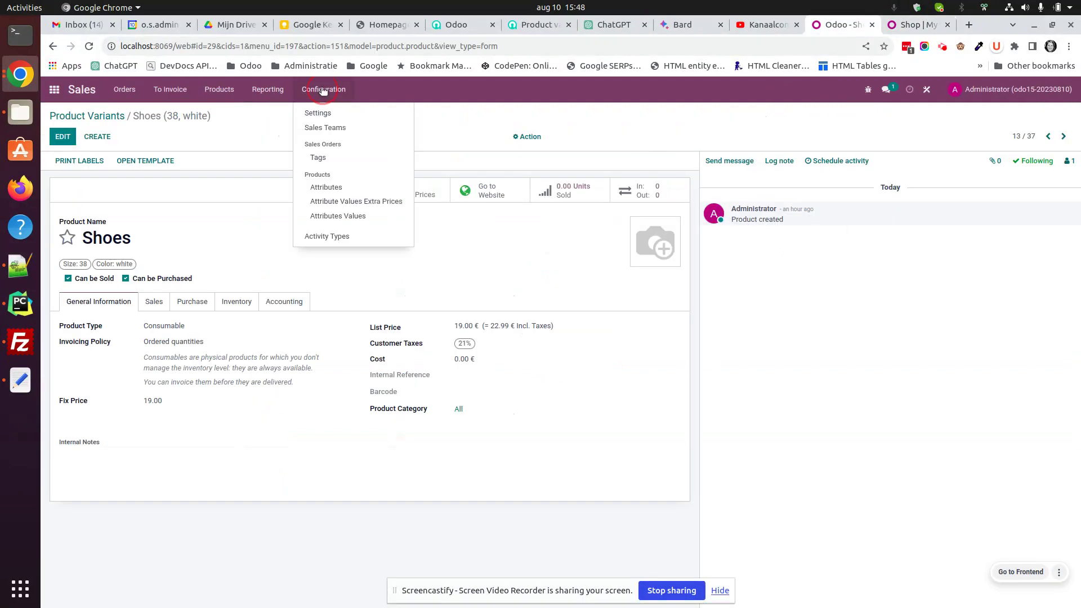
click(354, 217)
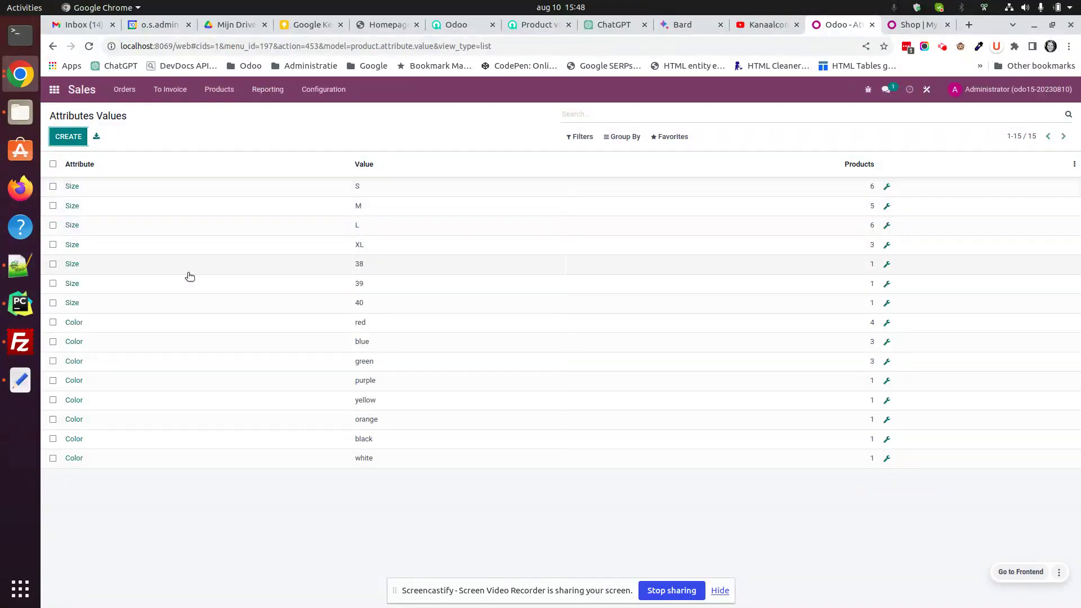
click(70, 142)
click(324, 91)
click(342, 189)
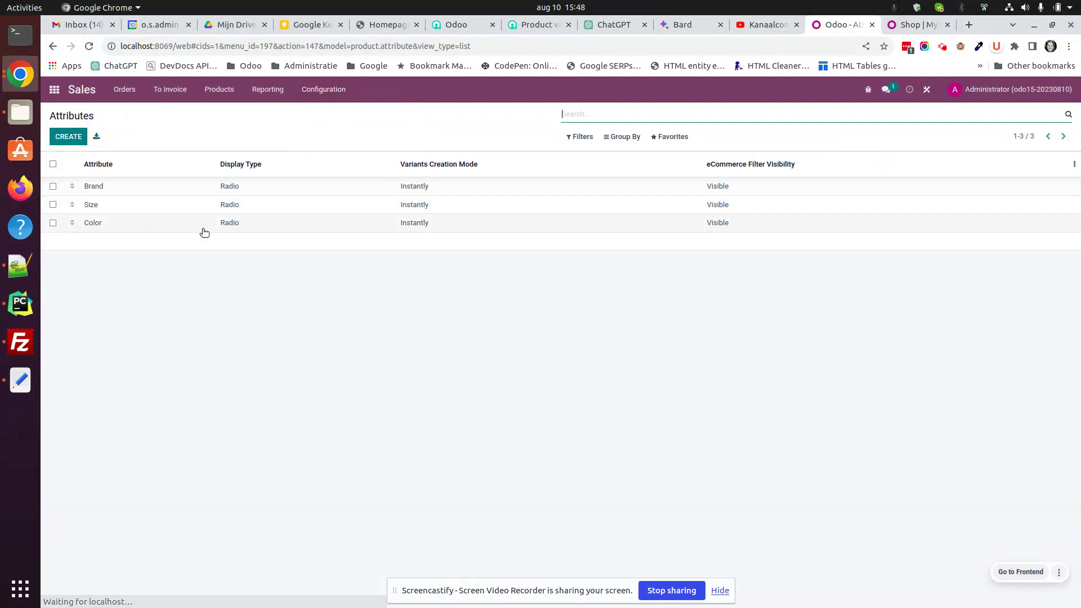
click(131, 225)
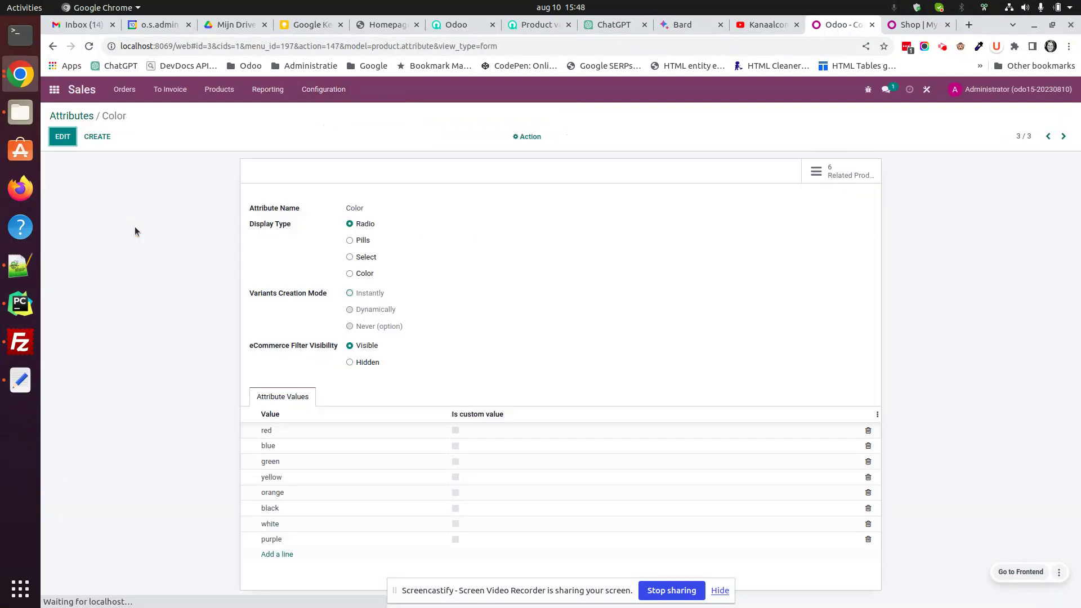
- Add a ninth Color value, lemon, after purple and save the attribute
click(60, 139)
click(274, 556)
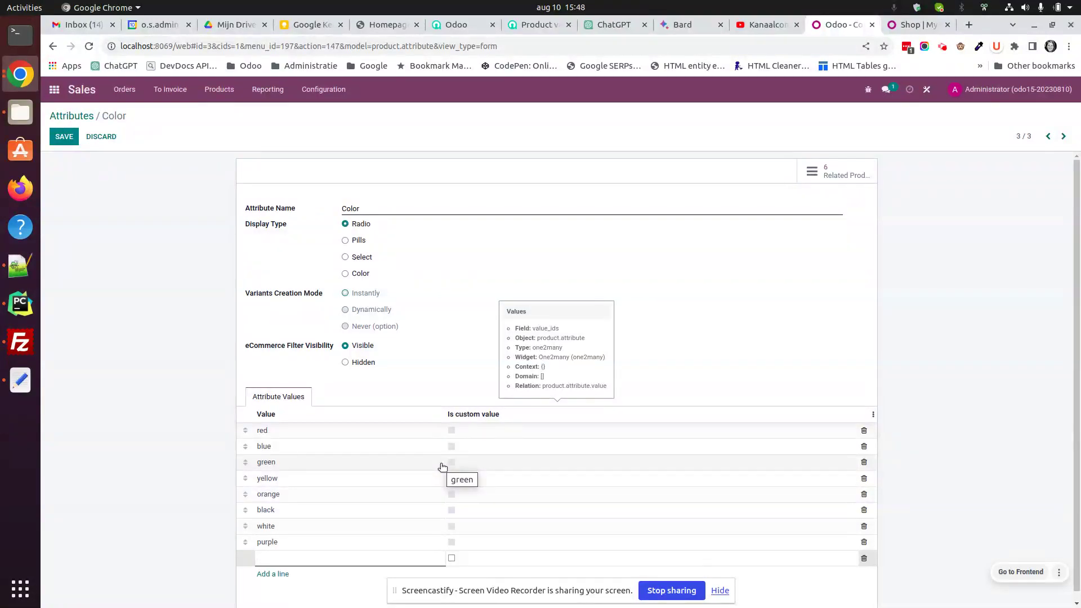
text(lema)
key(alt+s)
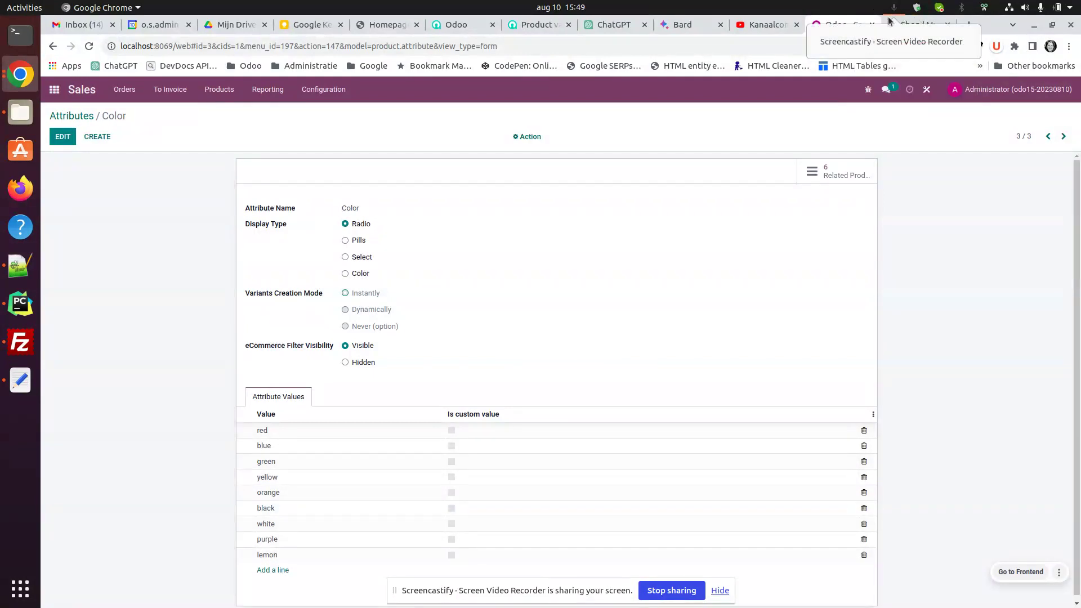
- Reload the shop to see lemon in the colour filter, then review the Attribute Values list
click(942, 21)
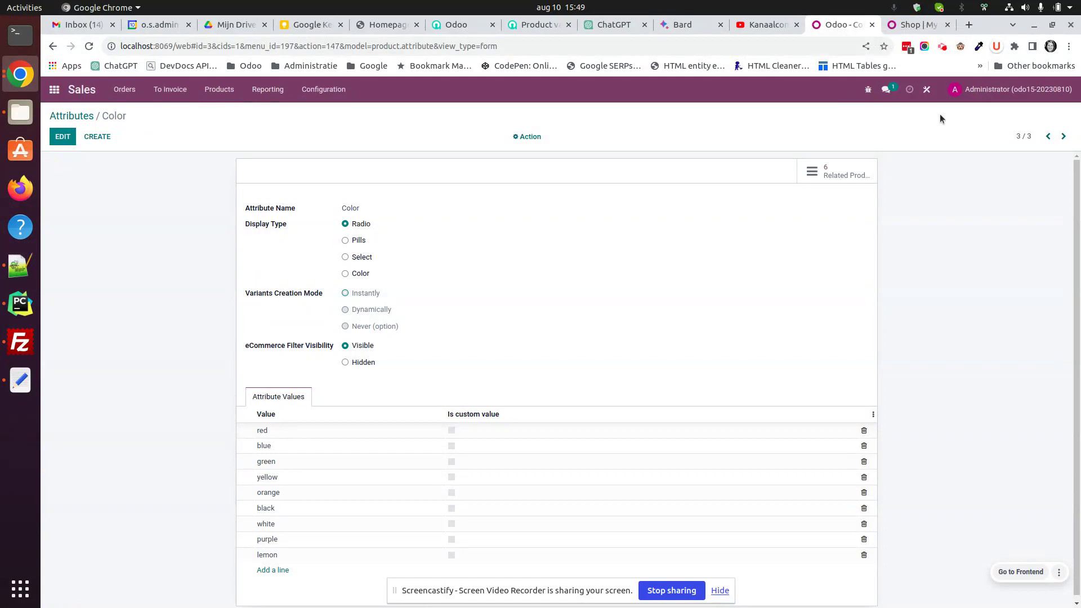
click(89, 46)
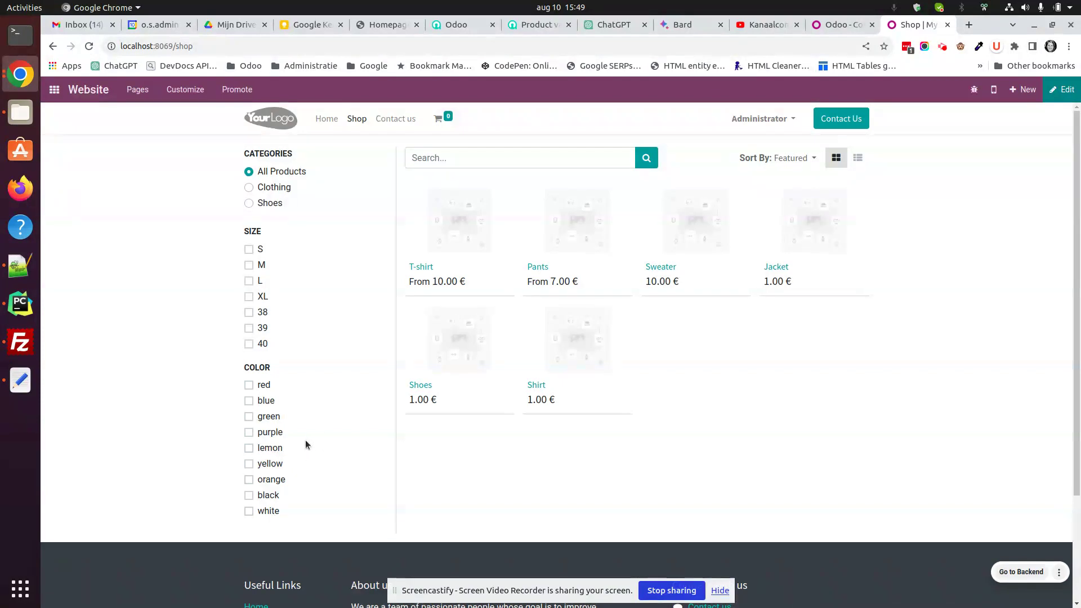
click(843, 25)
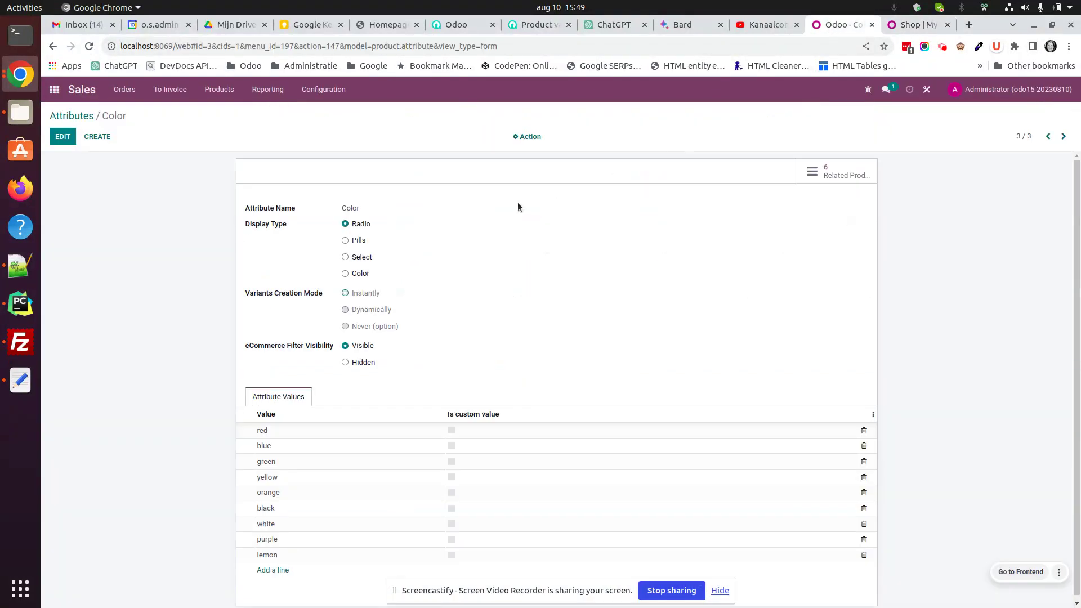
click(311, 89)
click(378, 215)
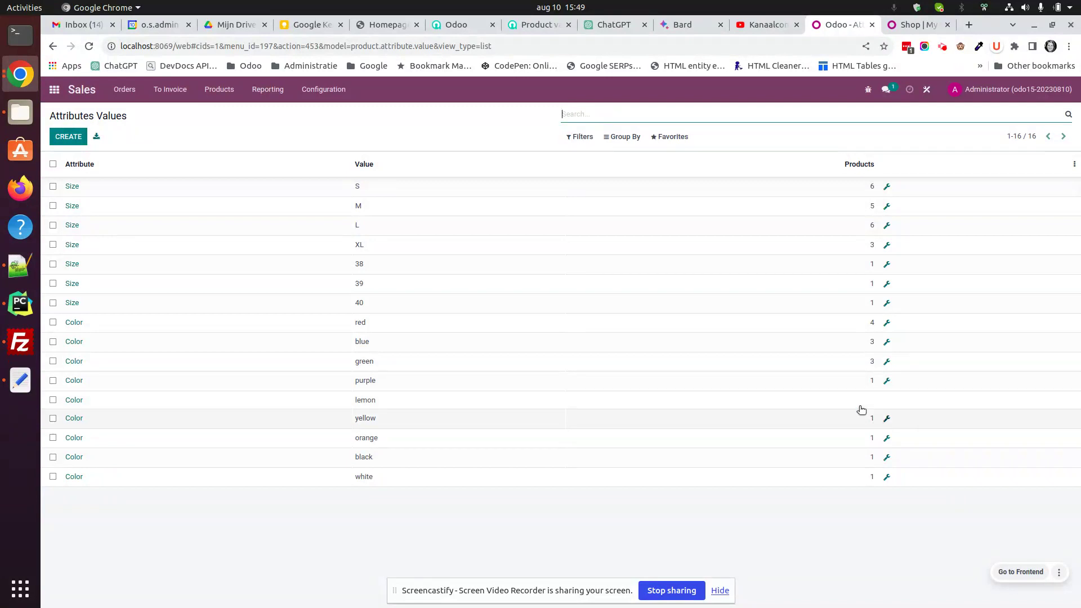
- Duplicate the shop page tab and reload the copy
click(918, 25)
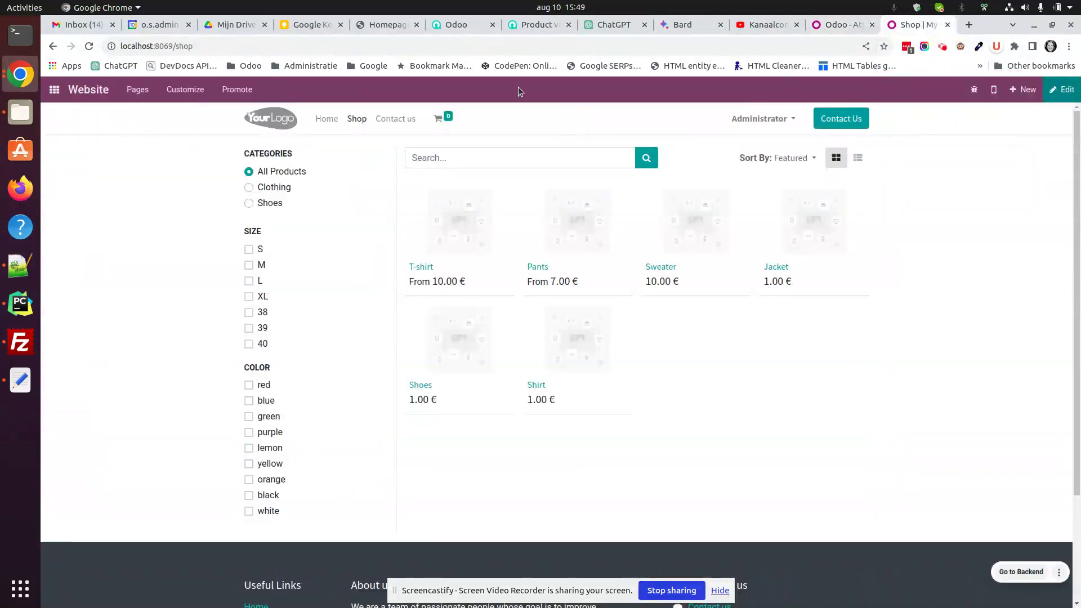
right_click(922, 25)
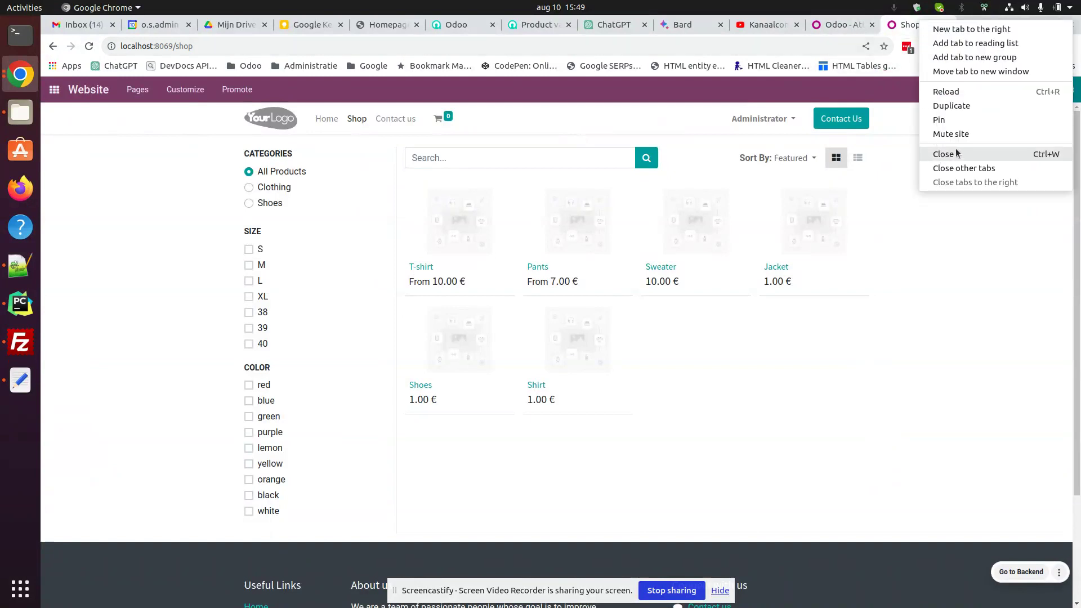
click(951, 105)
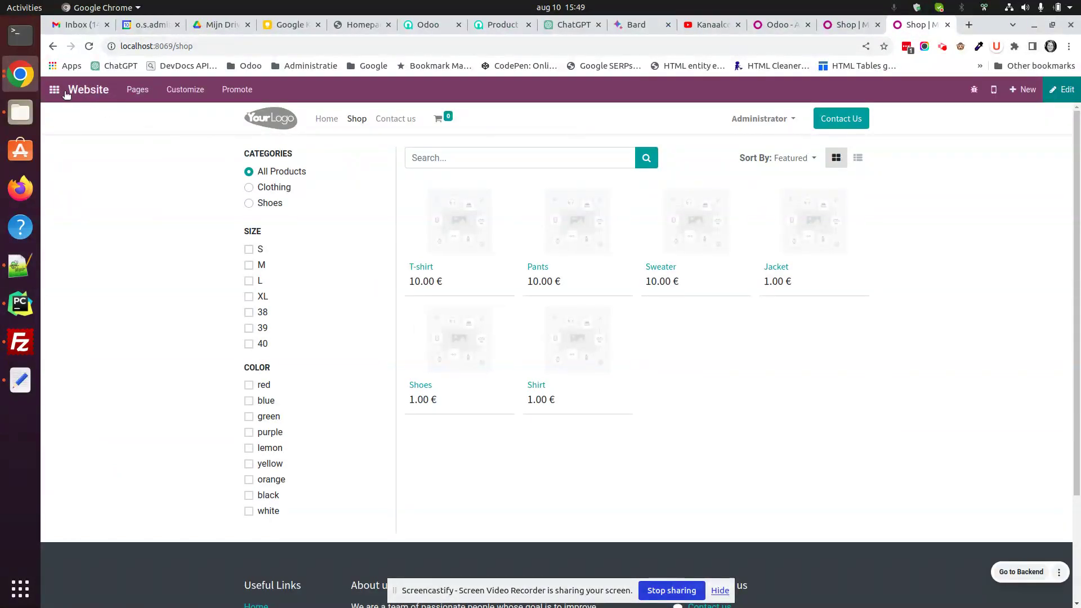
key(F5)
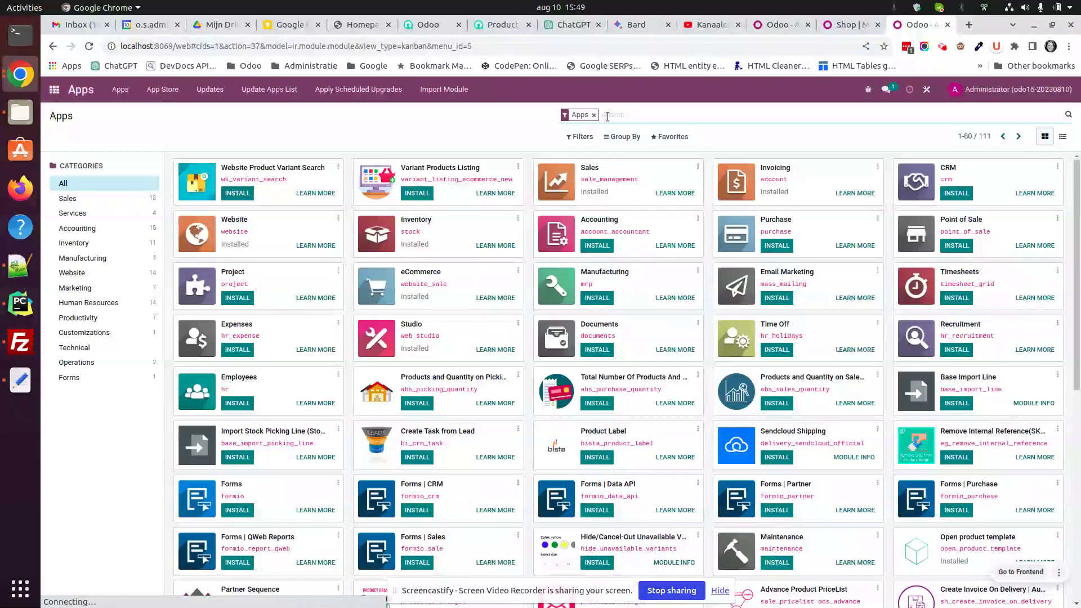
- Search Apps for the pasted module name and install website_sale_product_attribute_value_filter_existing
right_click(592, 118)
click(625, 185)
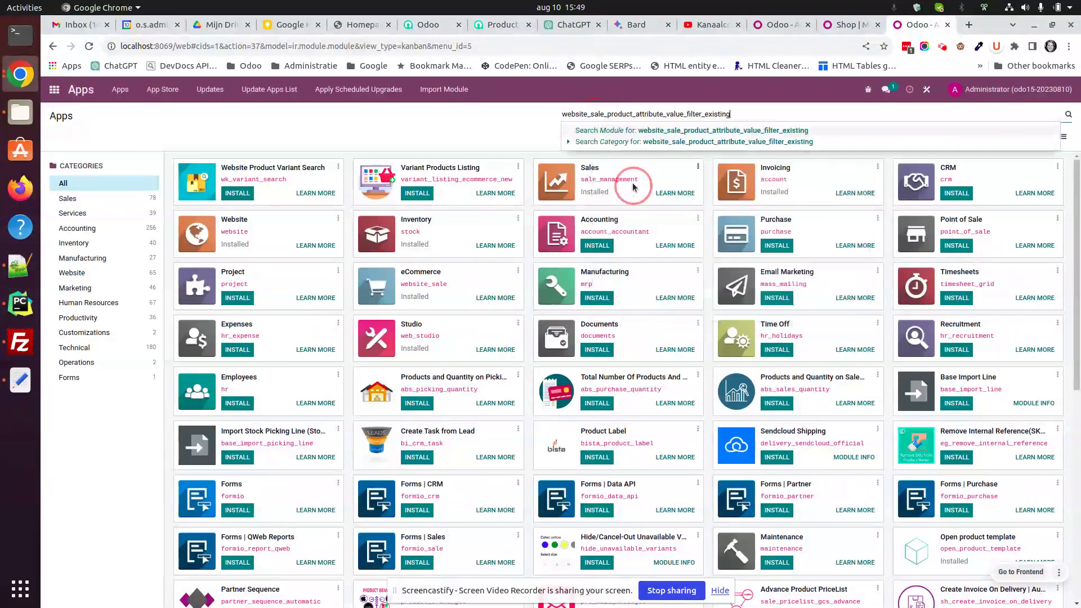
click(652, 126)
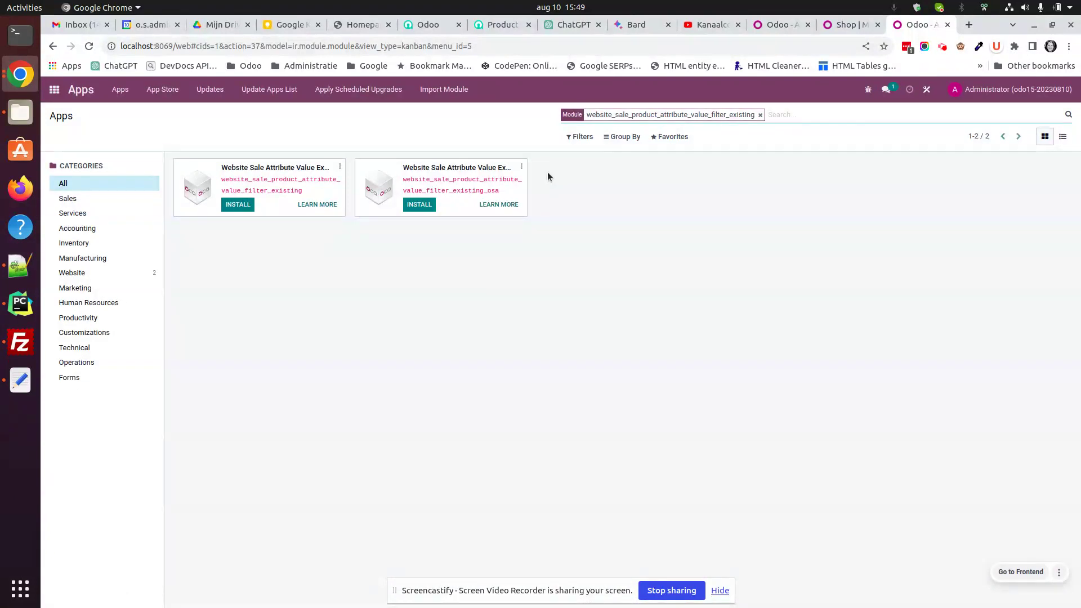
click(238, 205)
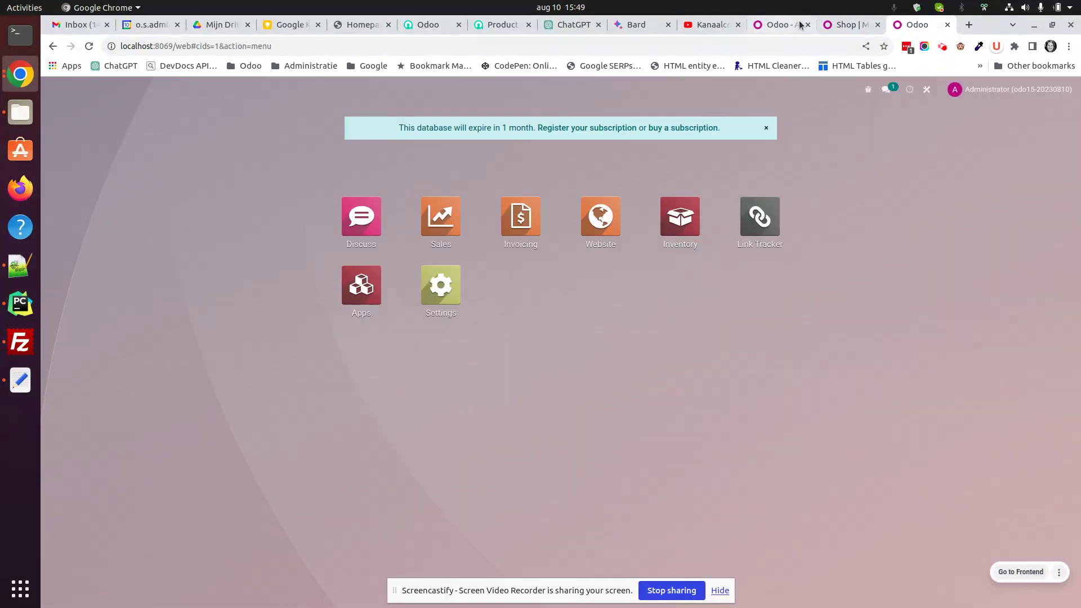
click(848, 25)
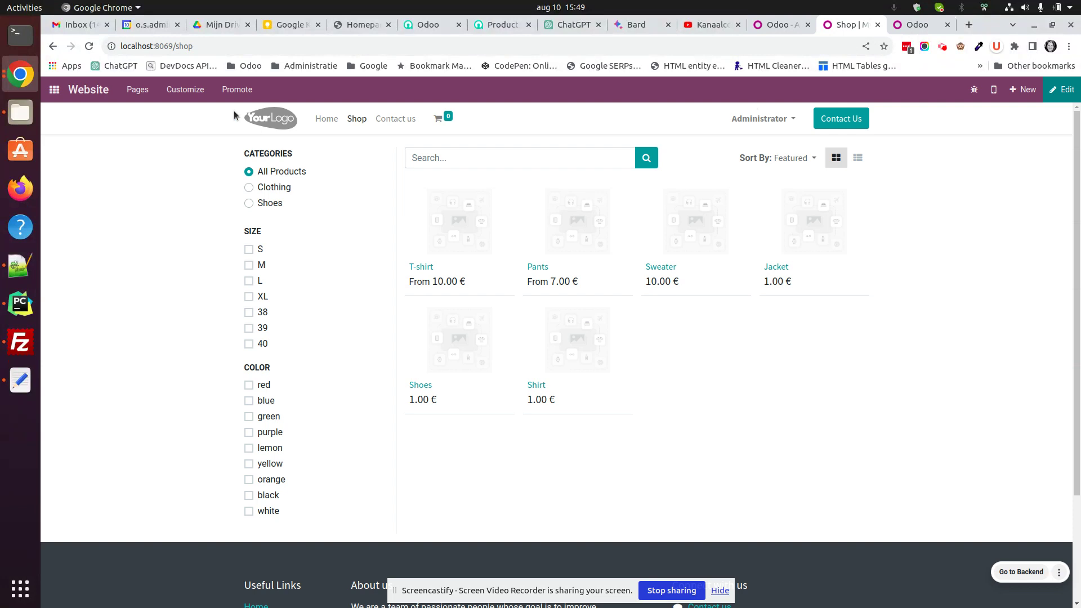
- Reload the shop and browse Clothing, Shoes and a Shoes product, checking lemon no longer appears
click(89, 46)
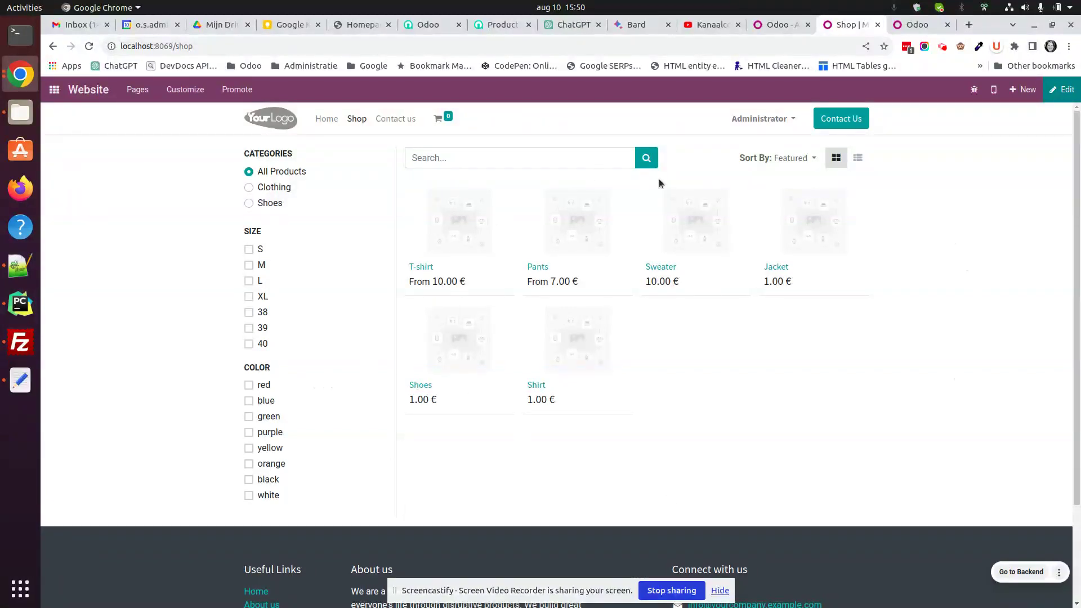
click(251, 190)
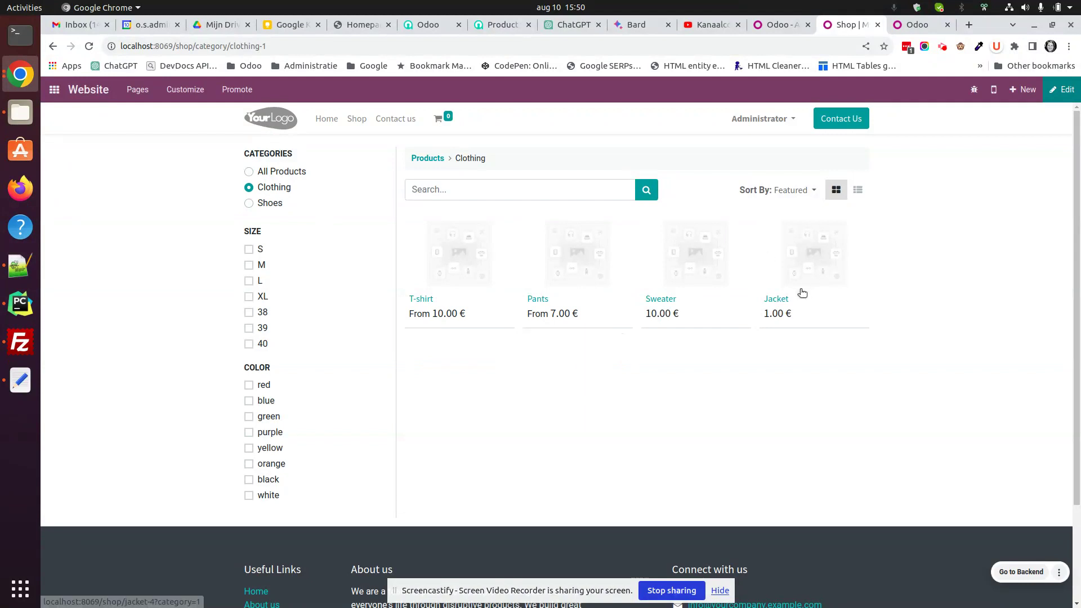
click(251, 204)
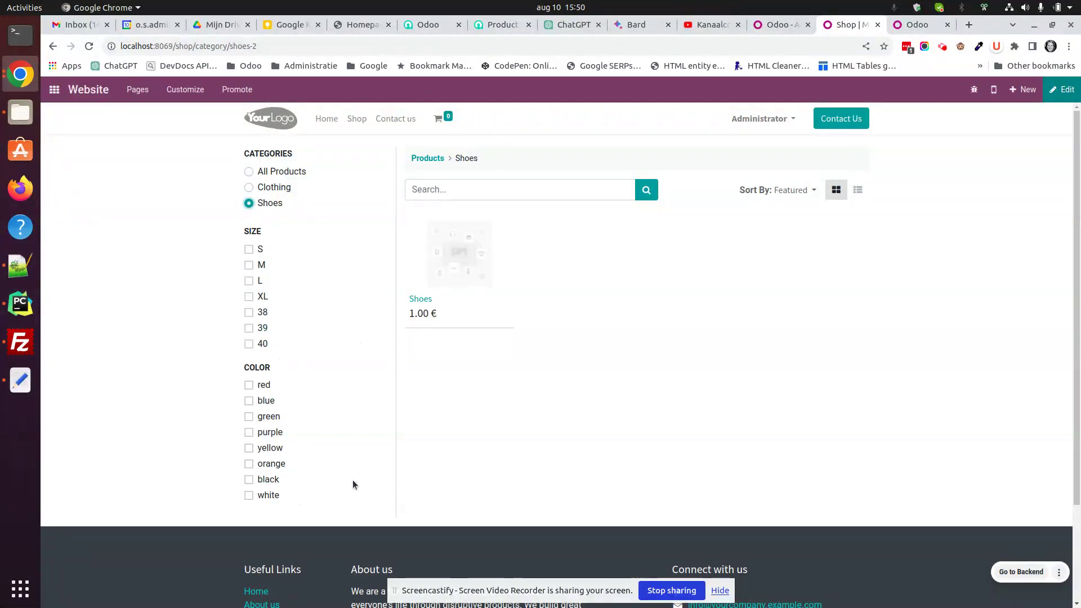
click(471, 253)
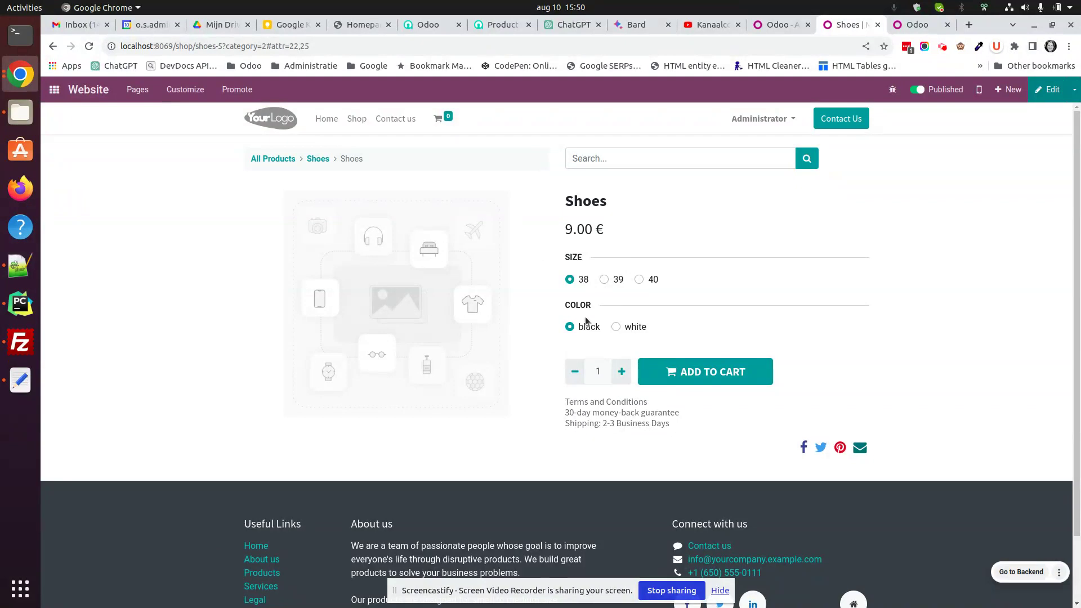
click(317, 162)
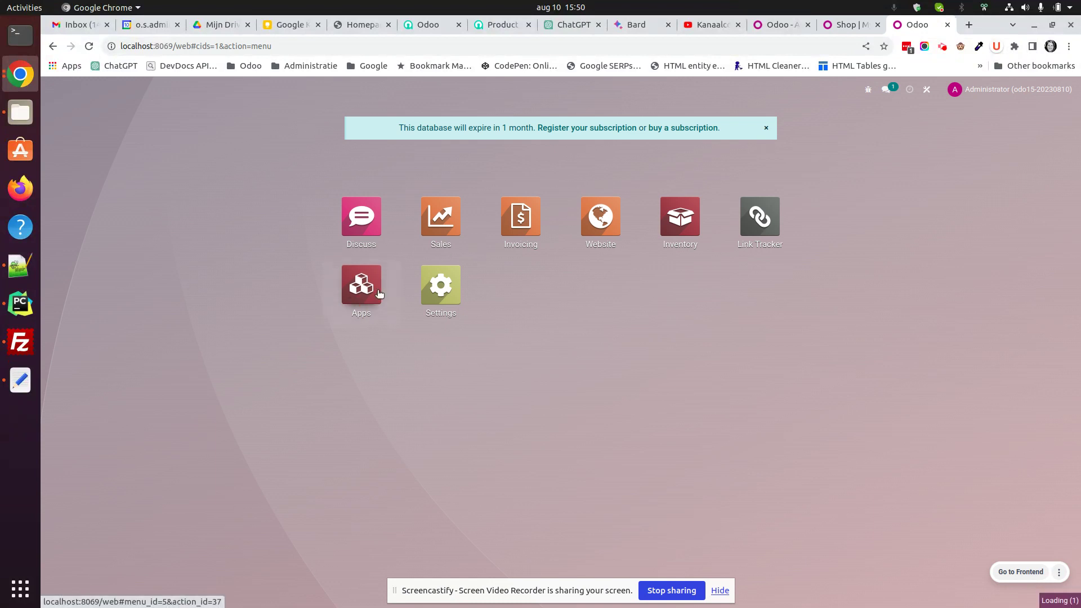
- Search Apps for 'existing' and uninstall the website_sale_product_attribute_value_filter_existing module
click(376, 290)
click(594, 115)
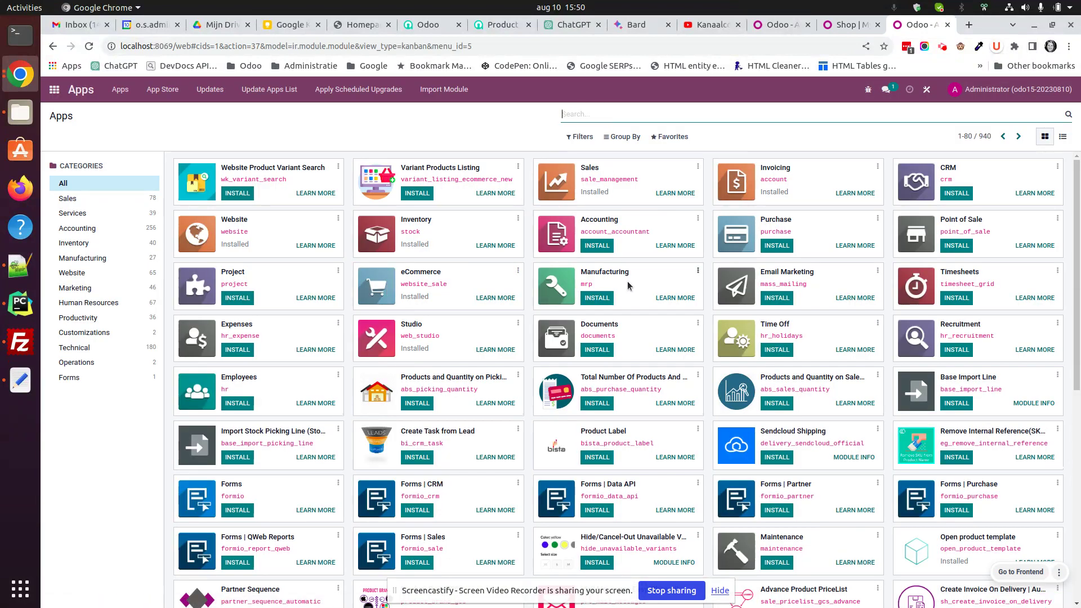
text(exi)
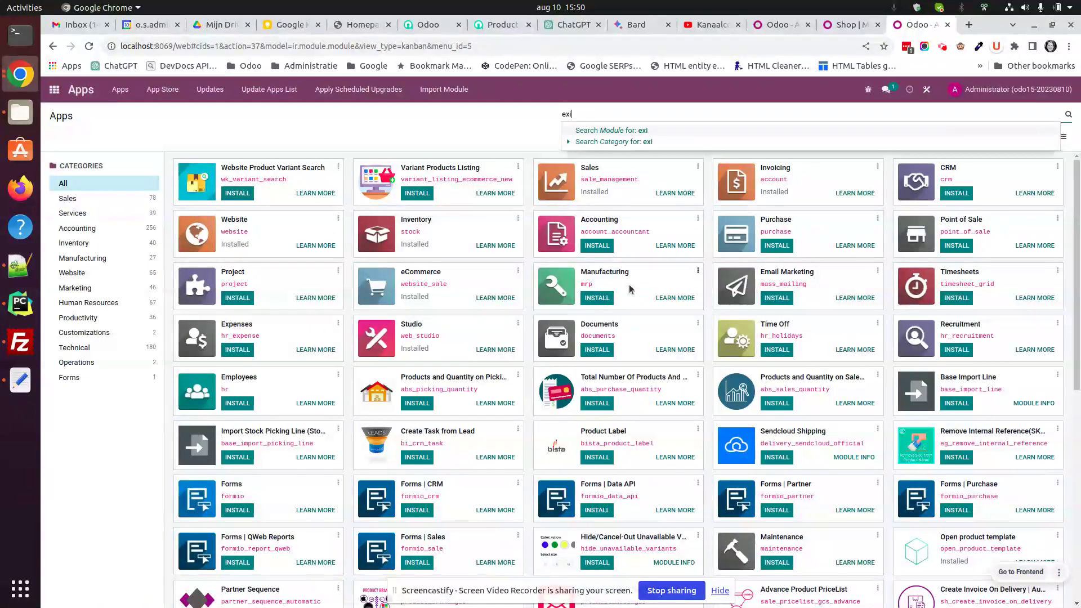
text(sting)
key(Return)
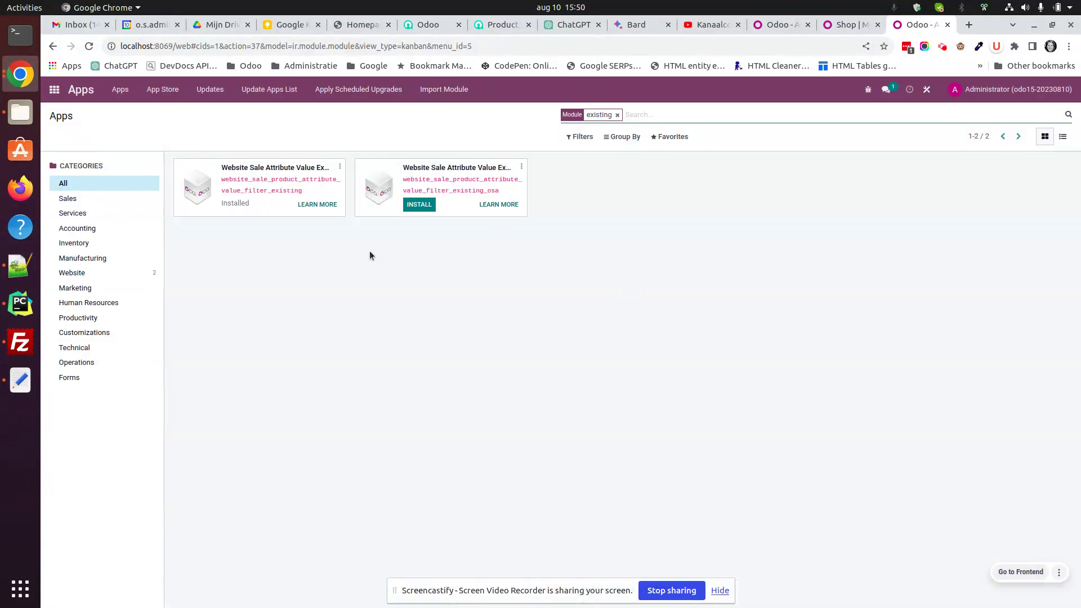
click(340, 167)
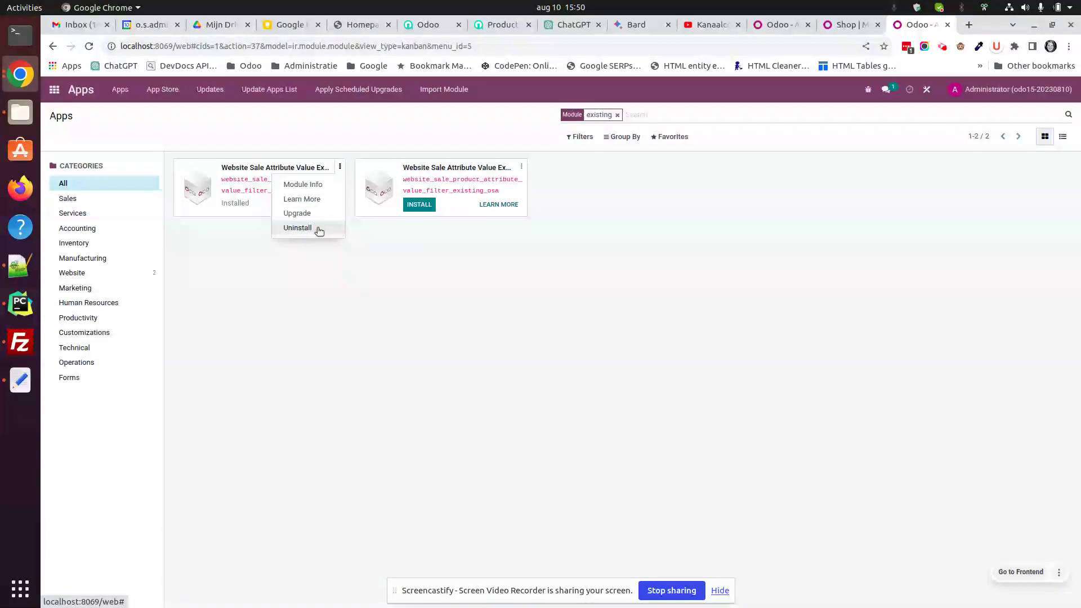
click(319, 228)
click(362, 422)
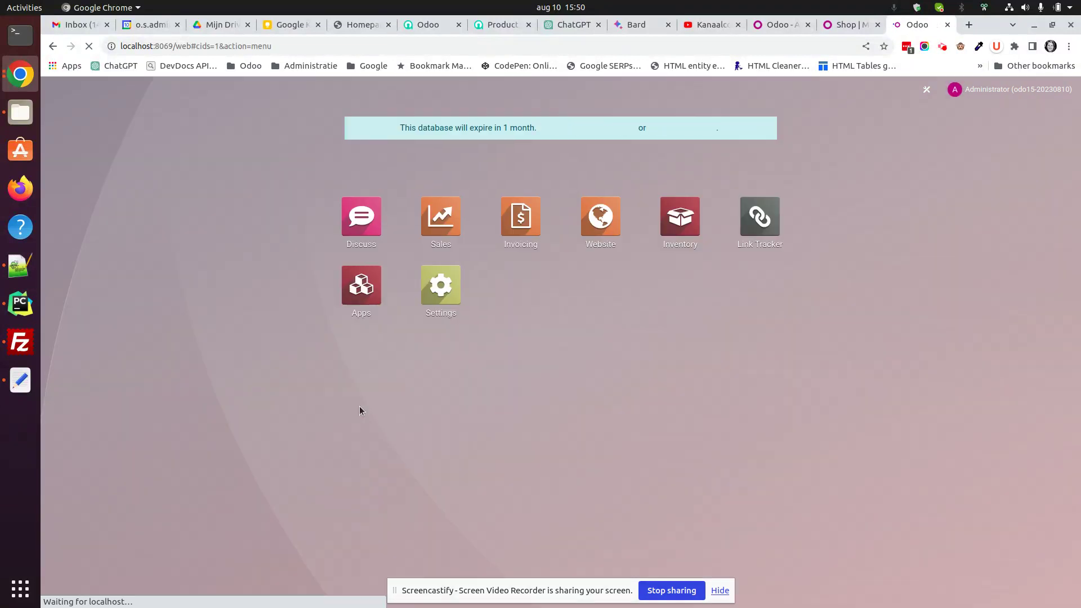
- Search 'existing' again and install website_sale_product_attribute_value_filter_existing_osa
click(351, 291)
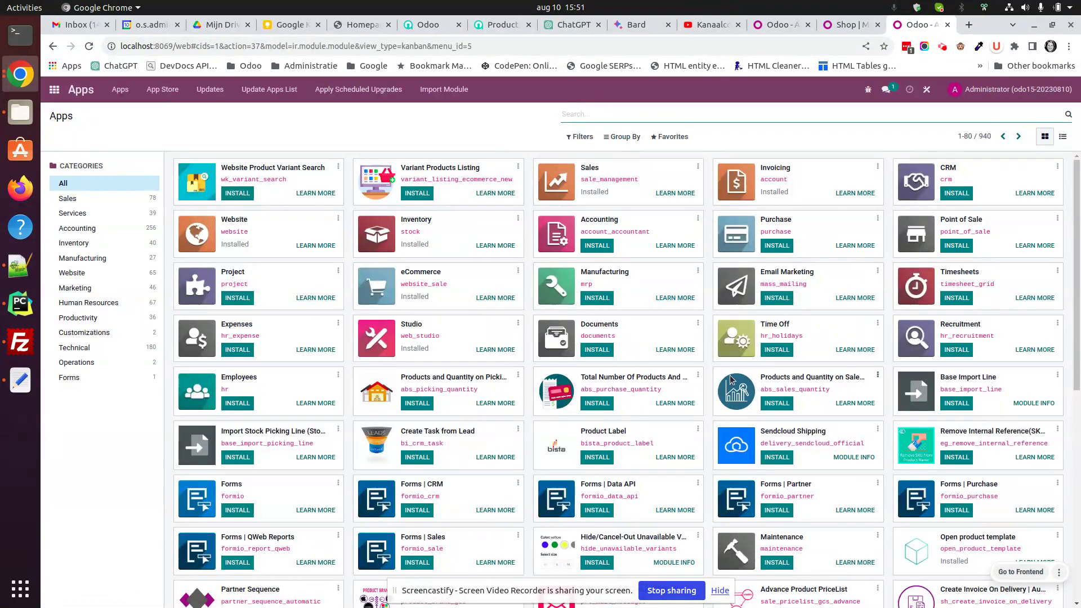
text(existing)
key(Return)
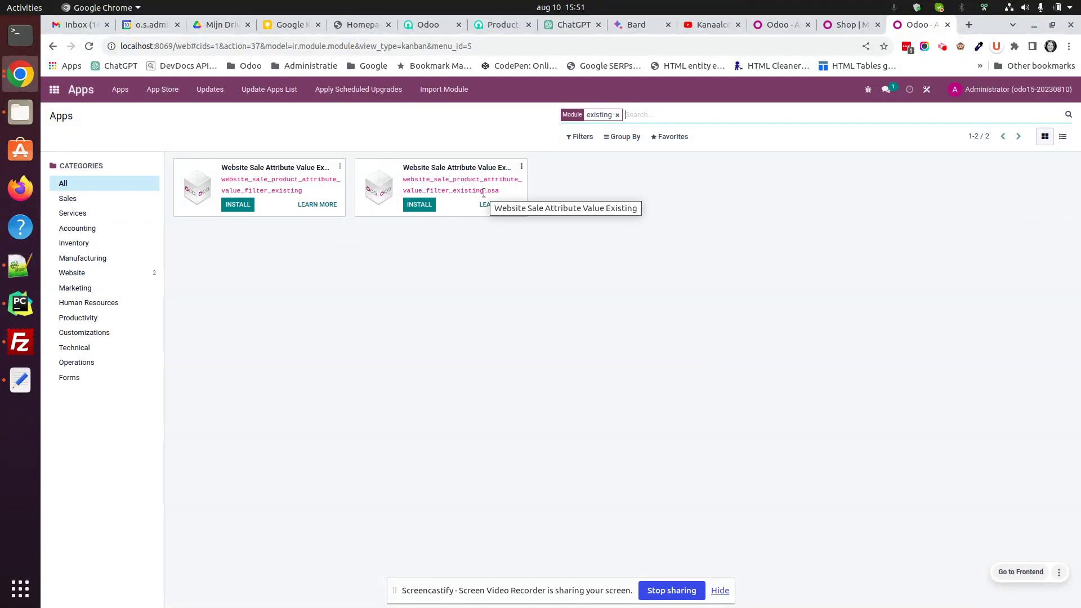
click(426, 209)
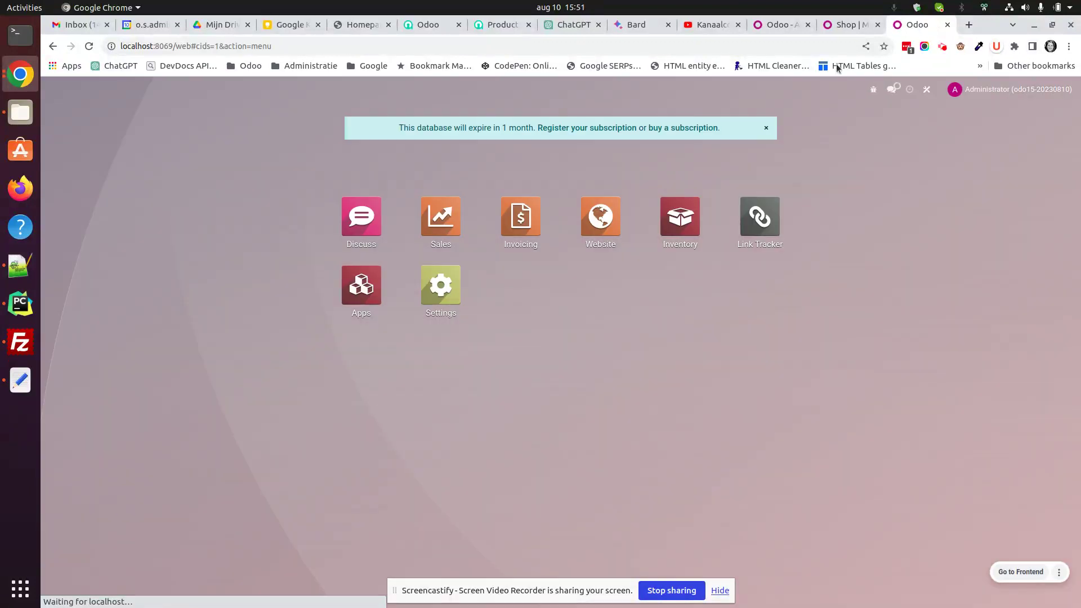
click(837, 26)
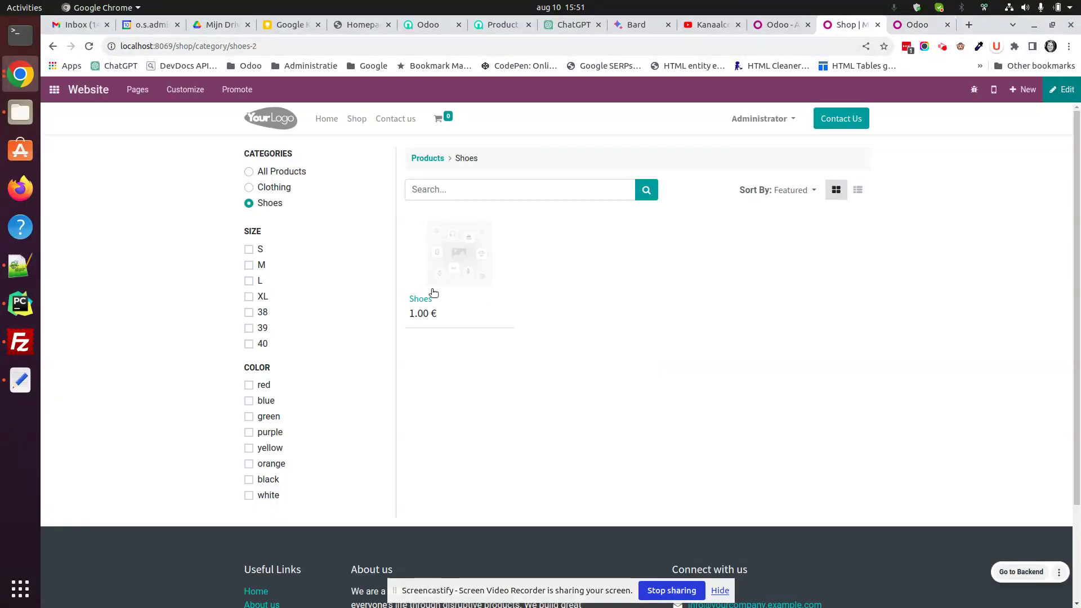
- Reload Shoes and view Clothing to confirm each lists only its own sizes and colours
click(90, 47)
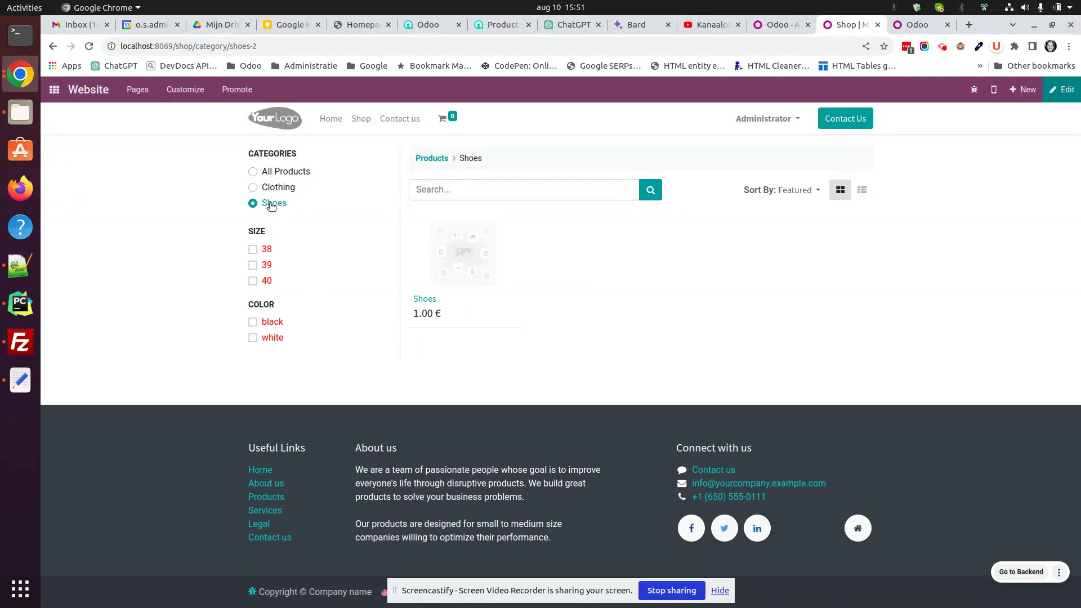
click(253, 187)
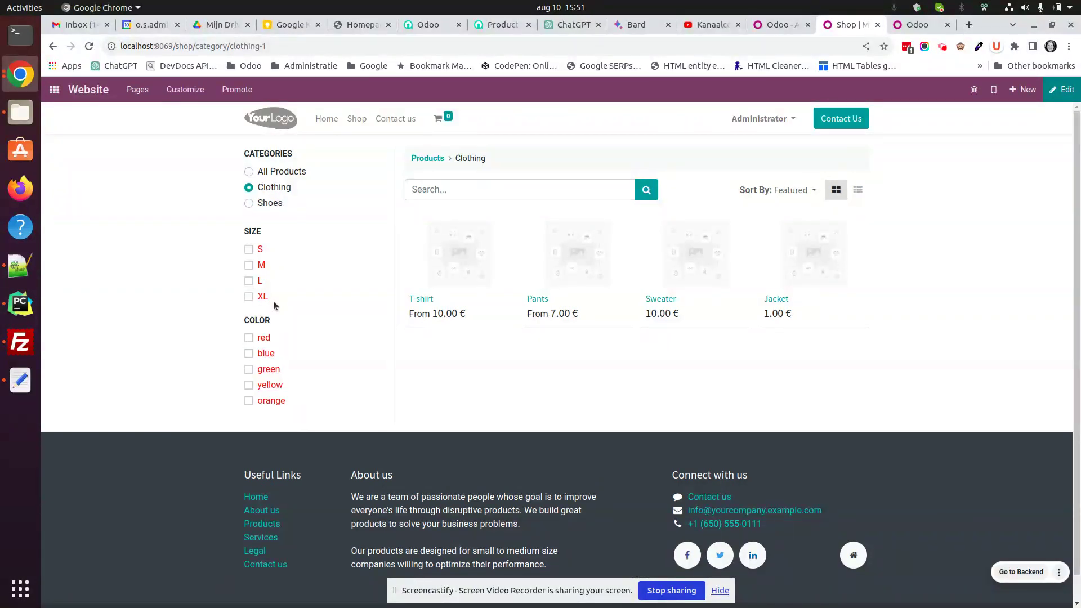
click(32, 373)
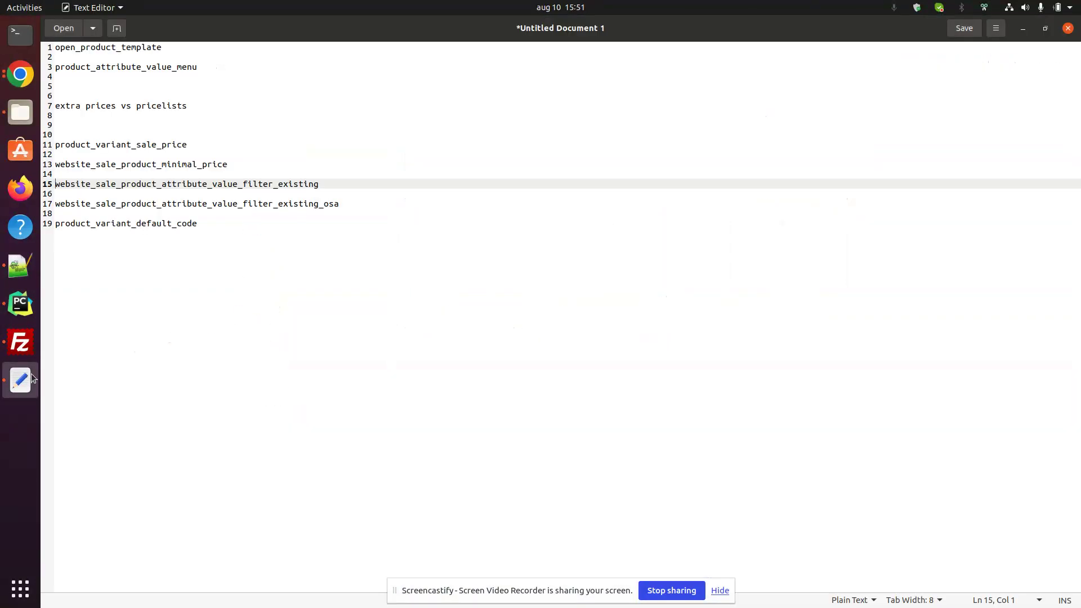
- Select 'product_variant_default_code' on line 19 of the notes
double_click(156, 223)
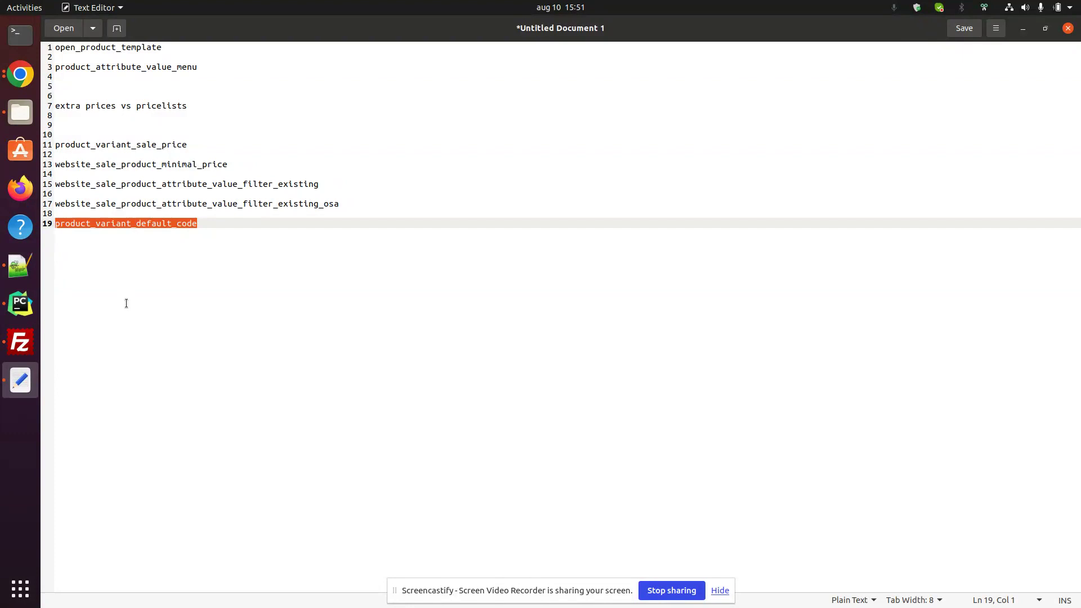
- Bring the Chrome window with the shop's Clothing category back to the front
click(20, 75)
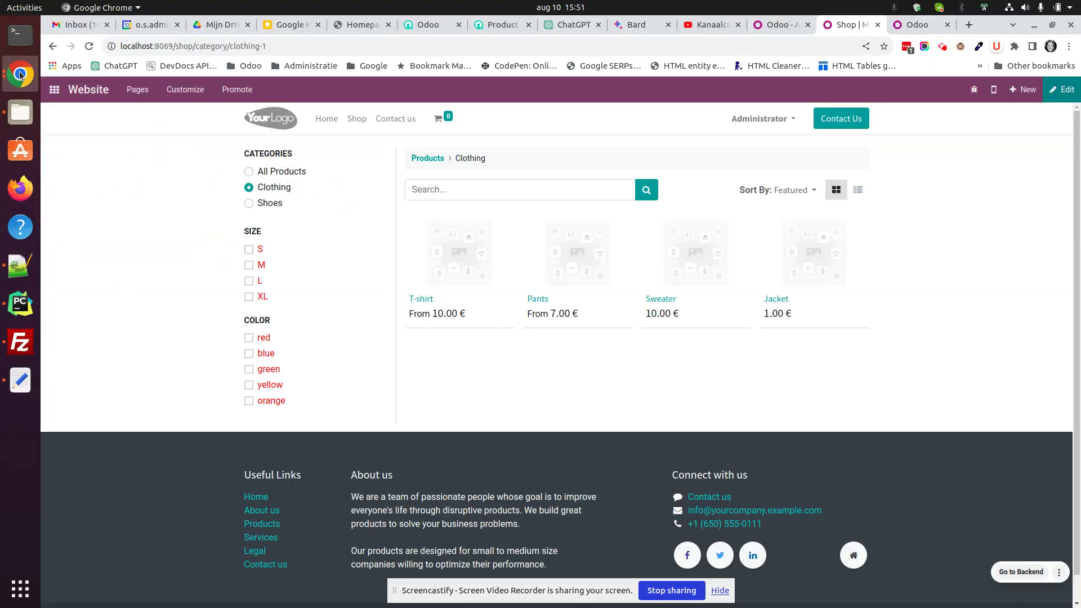